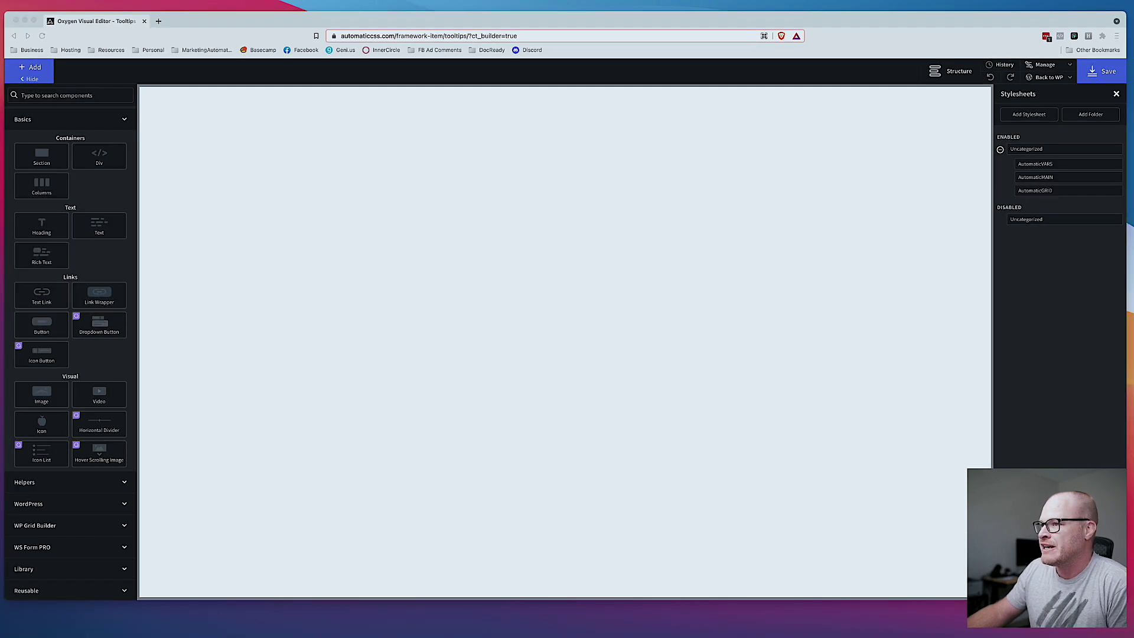
- Add a section to the blank page and apply the bg--base-ultra-light class to it
click(706, 314)
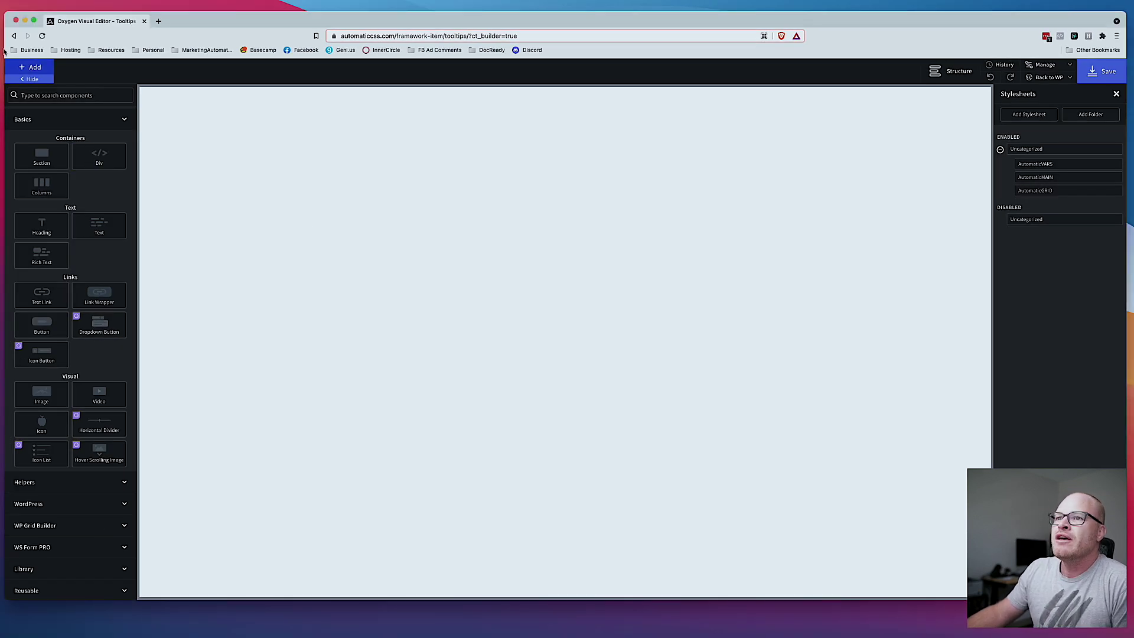
click(42, 156)
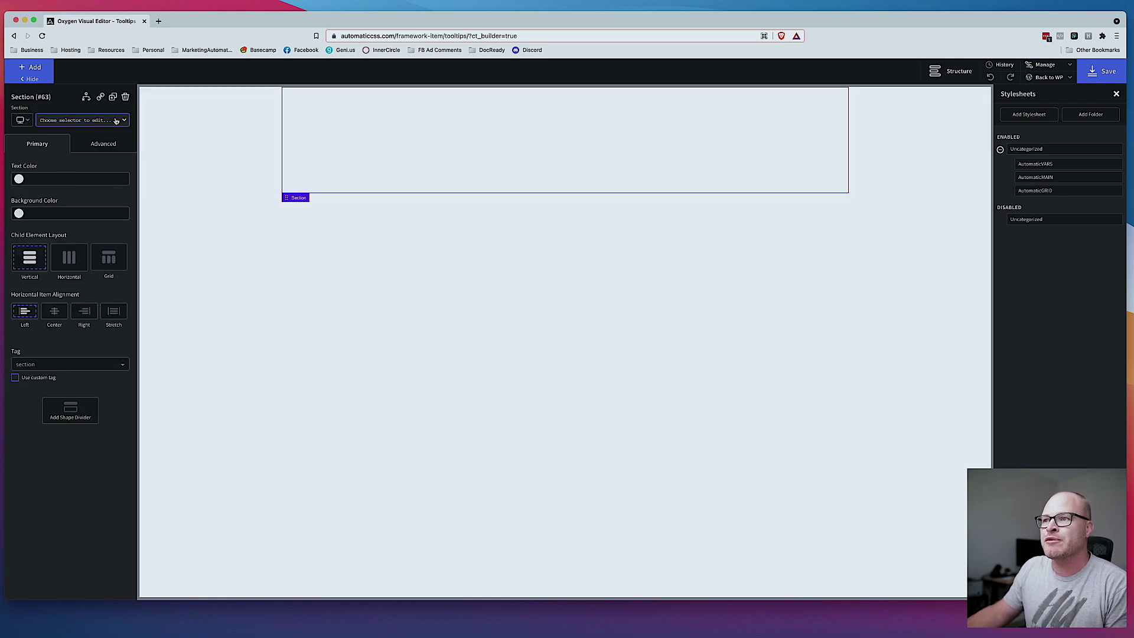
click(59, 121)
text(bg)
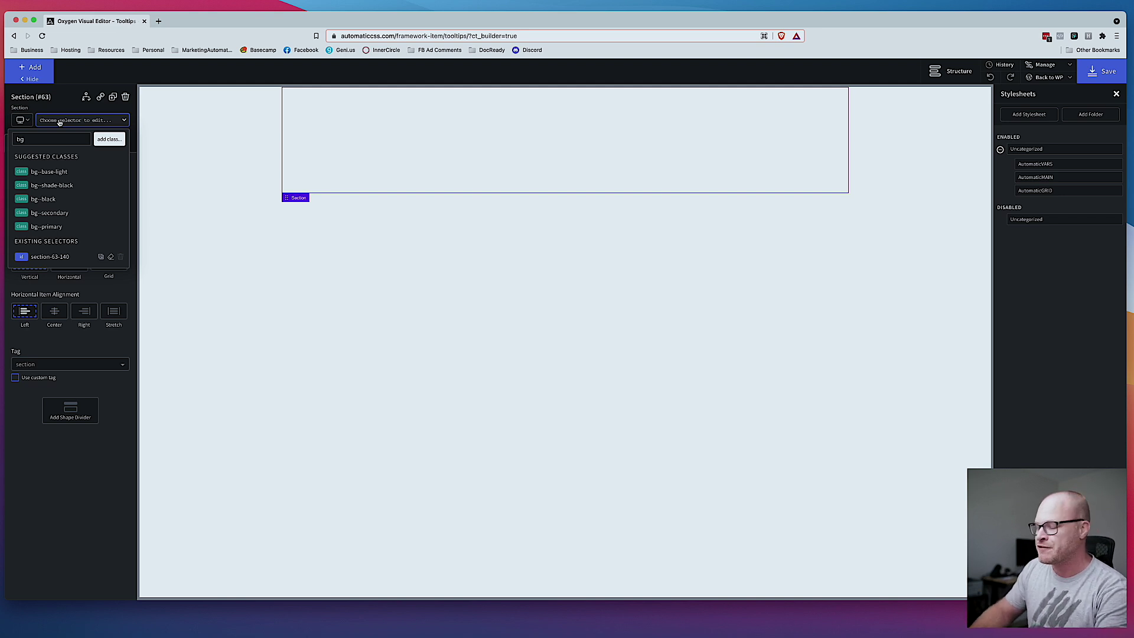
text(--base-)
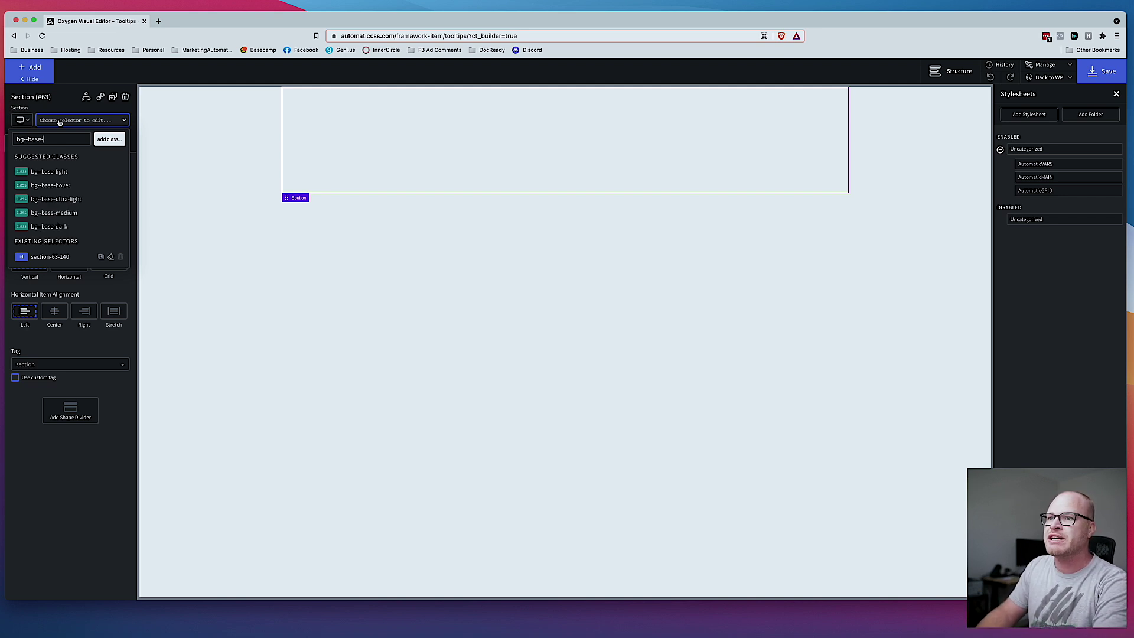
text(ultra-lig)
click(56, 171)
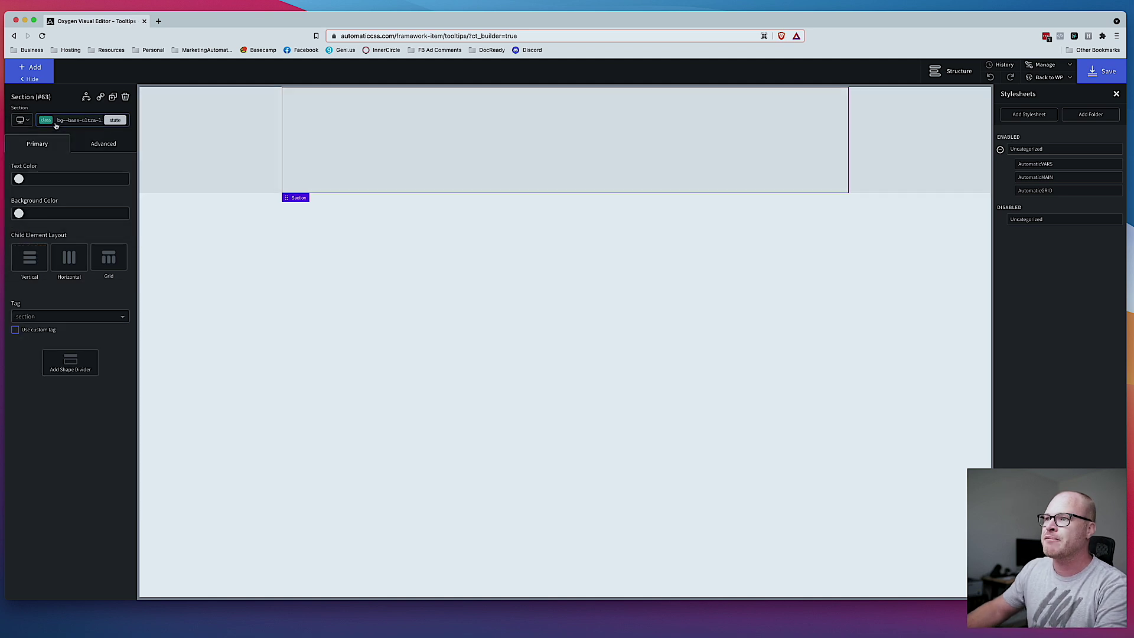
- Add a div inside the section and apply the pad--l class to it
click(30, 67)
text(div)
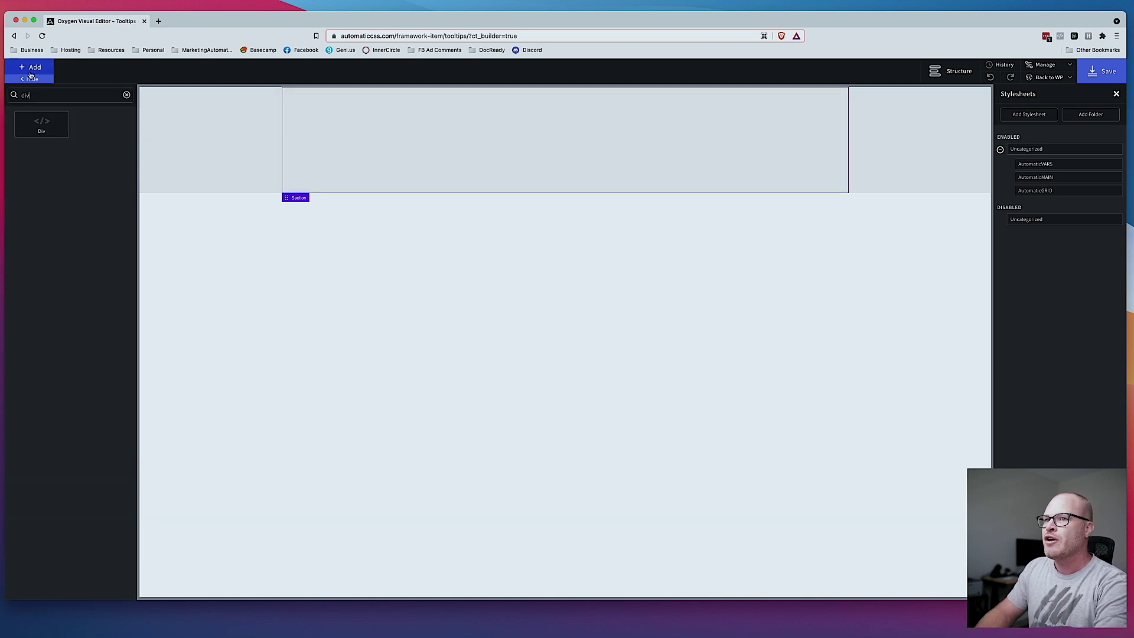
click(26, 108)
click(72, 121)
text(pad)
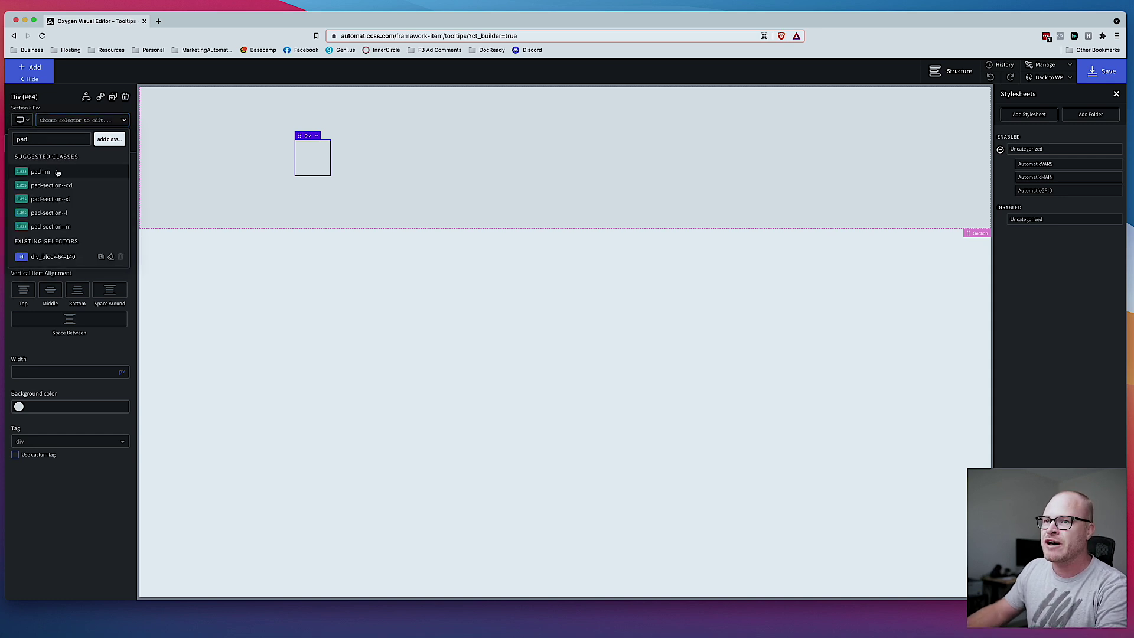
text(--l)
click(57, 171)
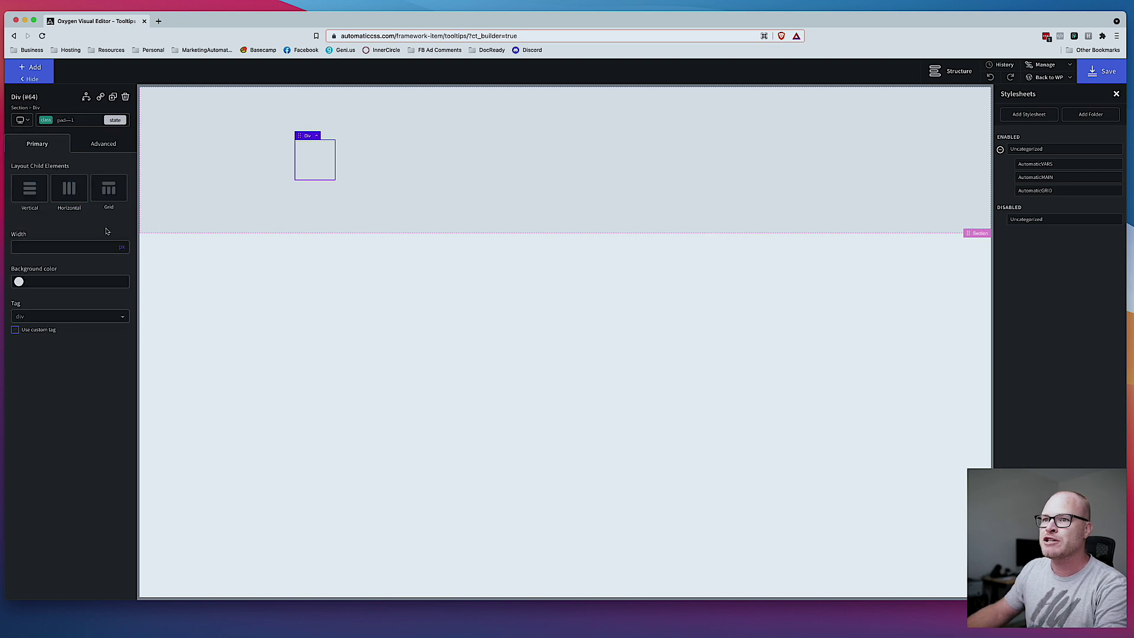
- Apply the bg--white and rounded--m classes to the div
click(83, 121)
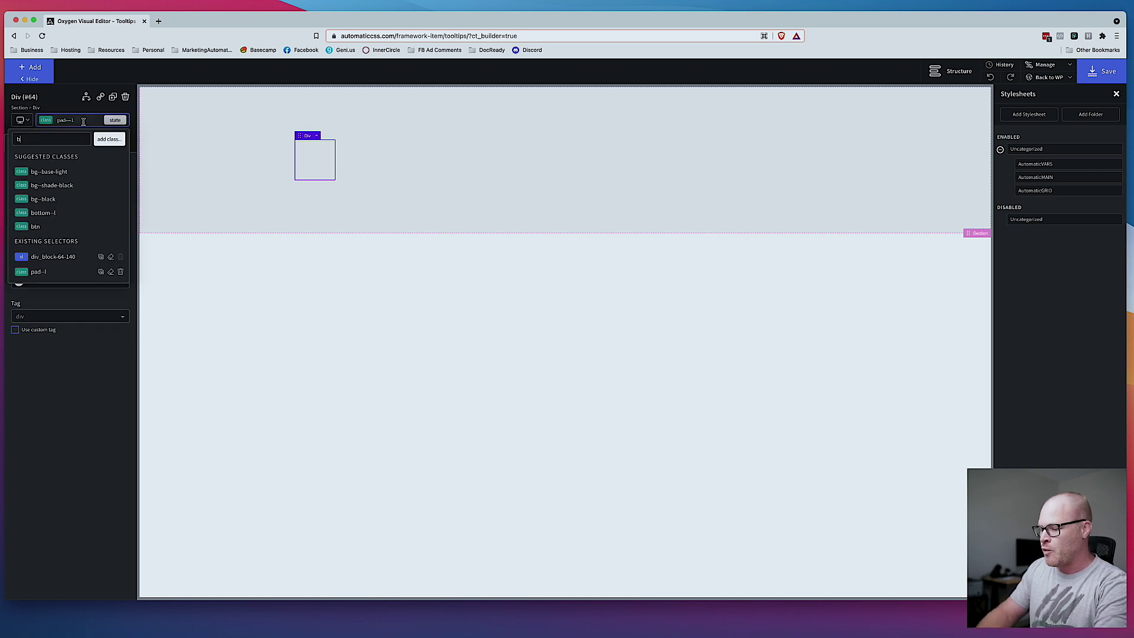
double_click(83, 122)
text(bg--white)
key(Return)
text(round--)
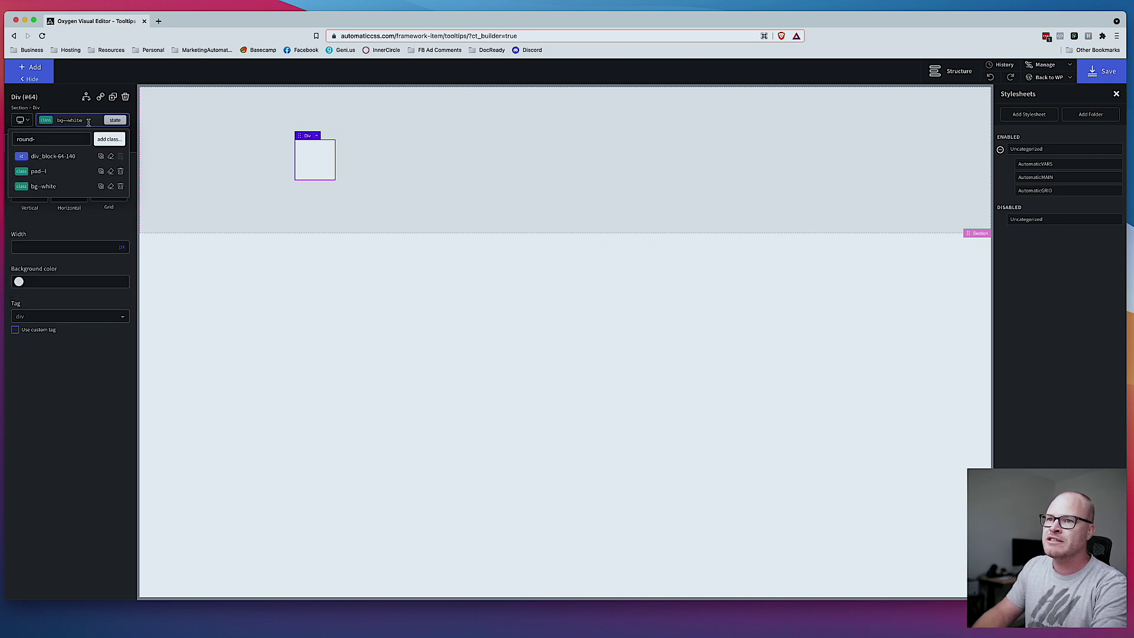
key(BackSpace)
click(42, 185)
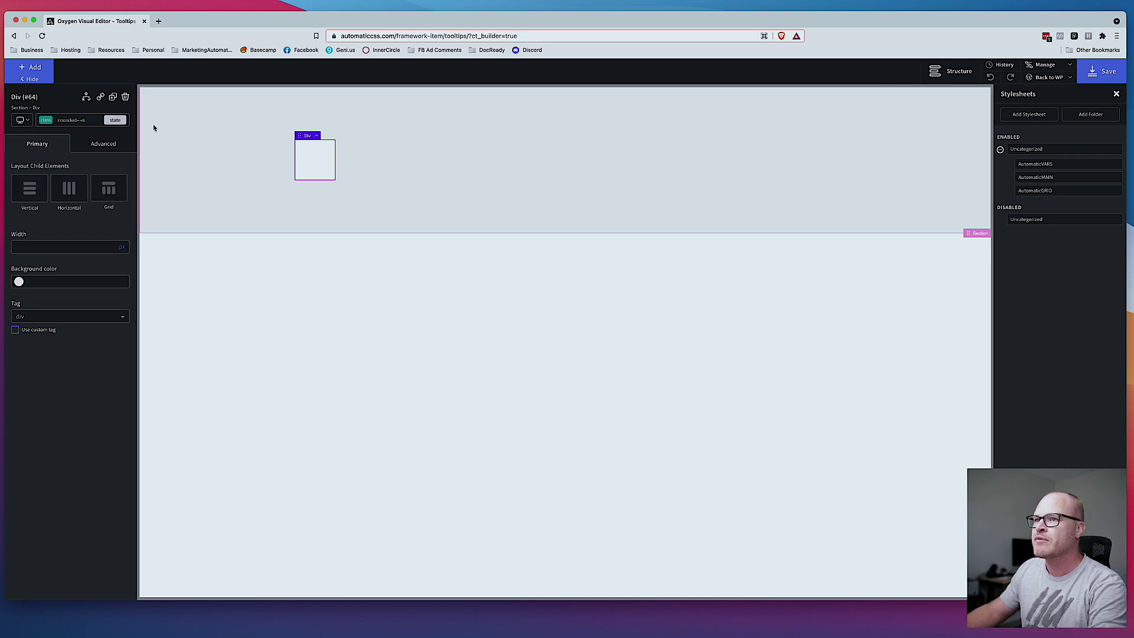
- Add a heading inside the div and set its tag to H3
click(35, 67)
text(head)
key(Return)
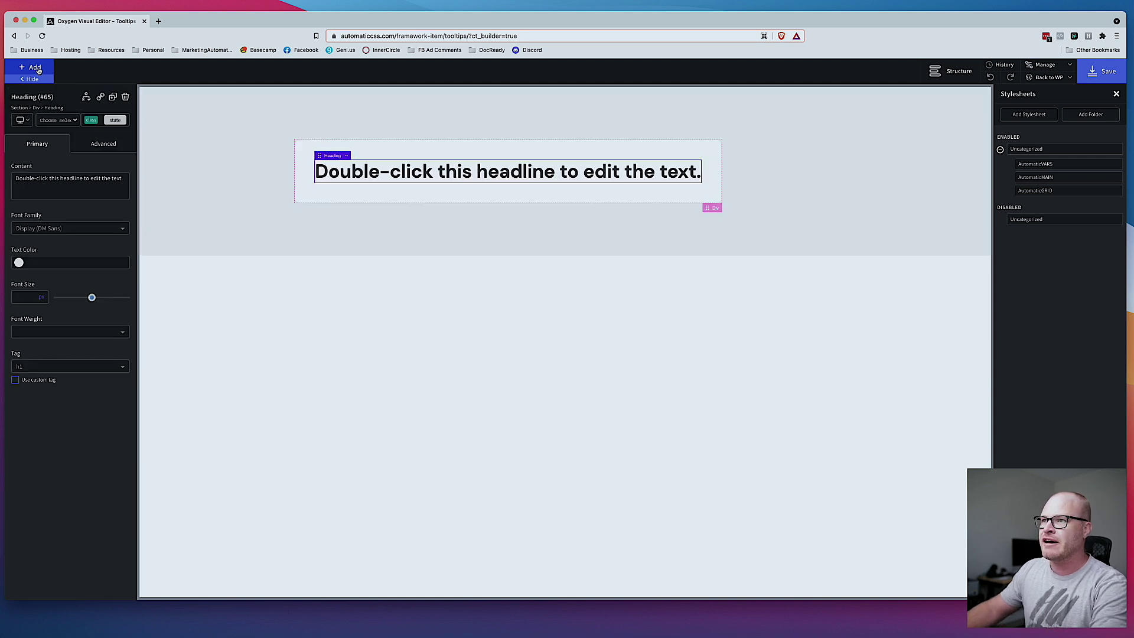
click(58, 370)
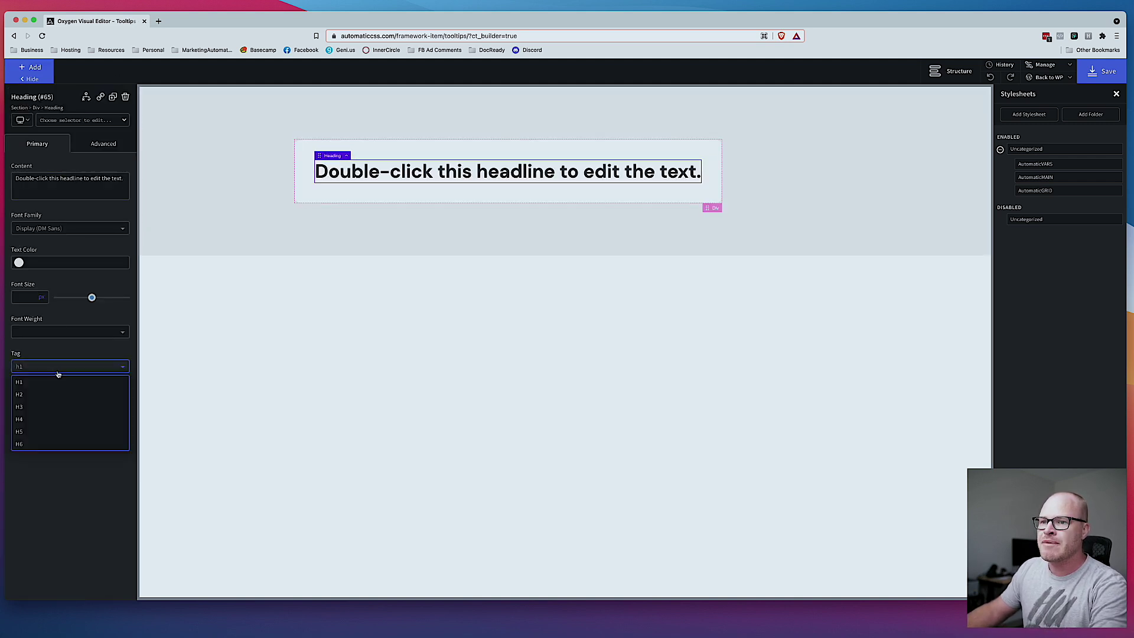
click(59, 408)
- Add a text element and a text link below the heading in the div
click(20, 67)
text(te)
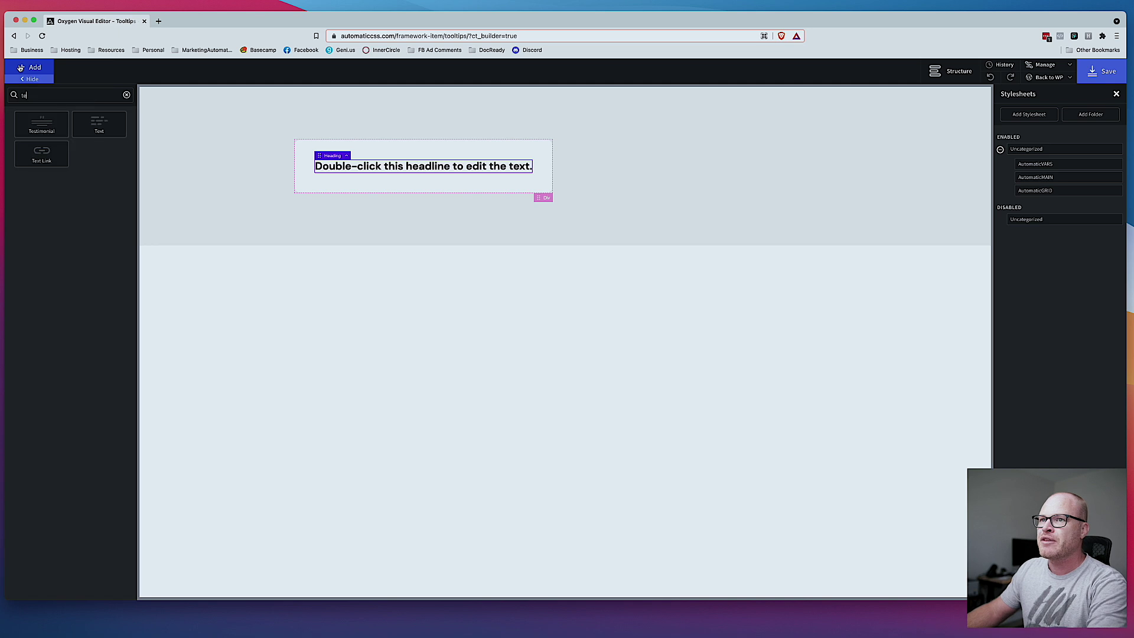
text(xt)
key(Return)
click(35, 68)
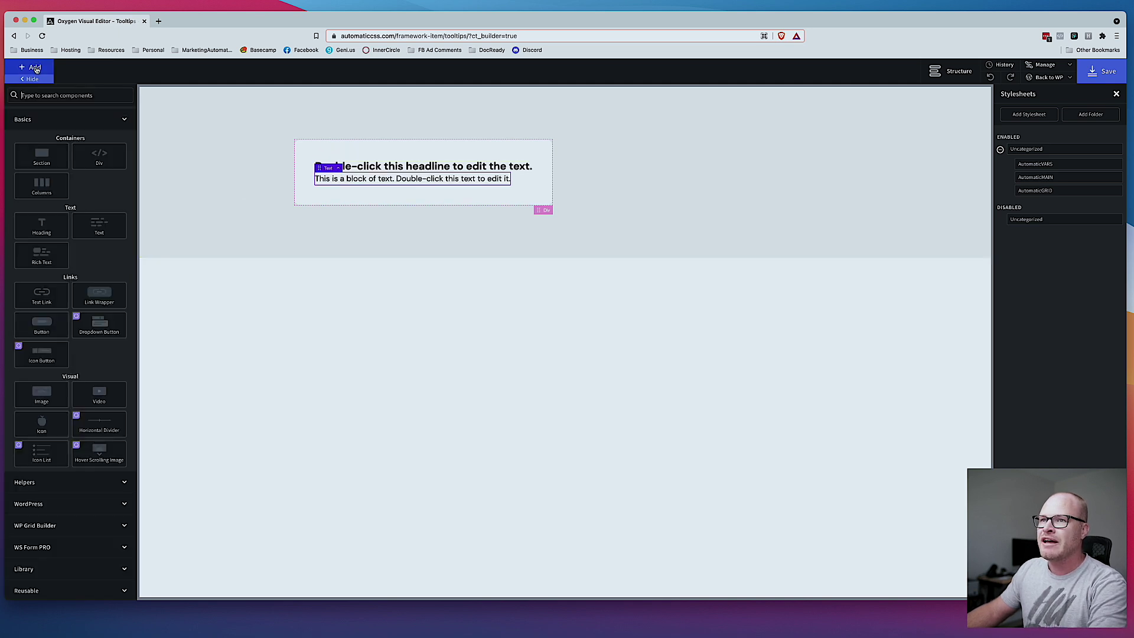
text(text)
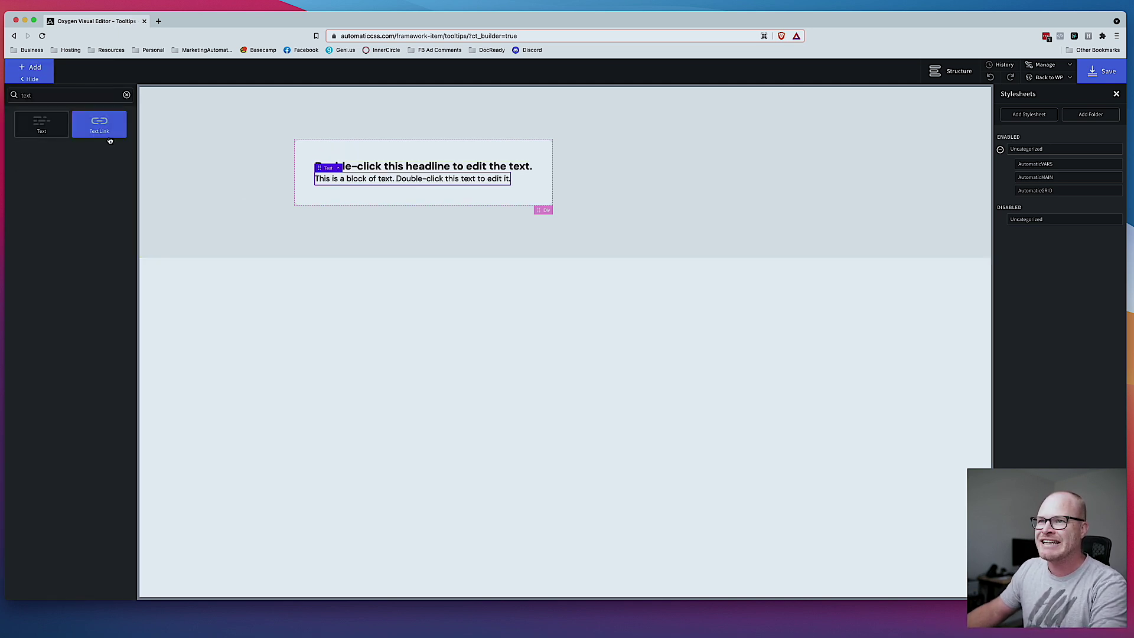
click(99, 120)
- Add an icon to the div and place it above the heading
click(380, 169)
click(41, 69)
text(ic)
click(42, 124)
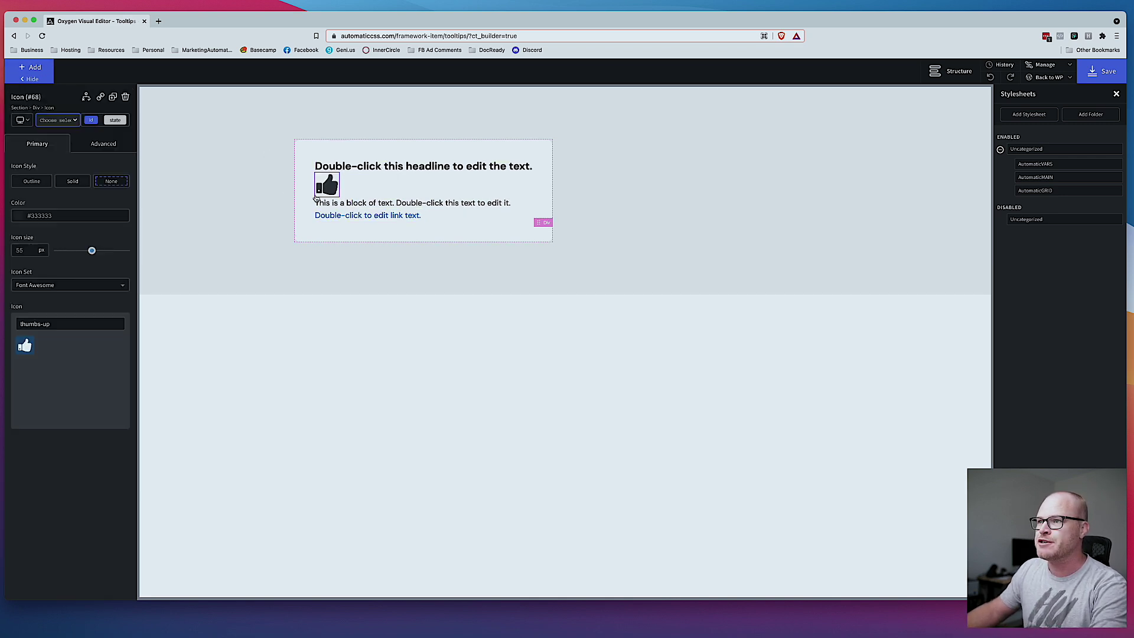
drag(327, 178, 326, 157)
- Change the icon to info-circle from Font Awesome and set its size to 24 px
click(67, 326)
triple_click(66, 326)
text(info)
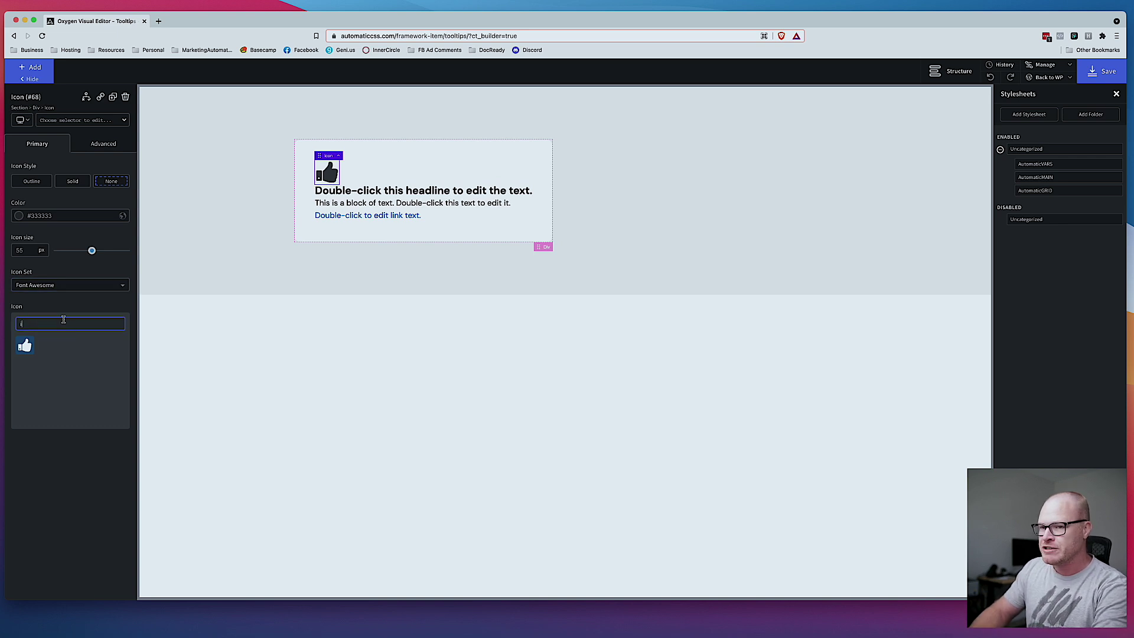
click(25, 345)
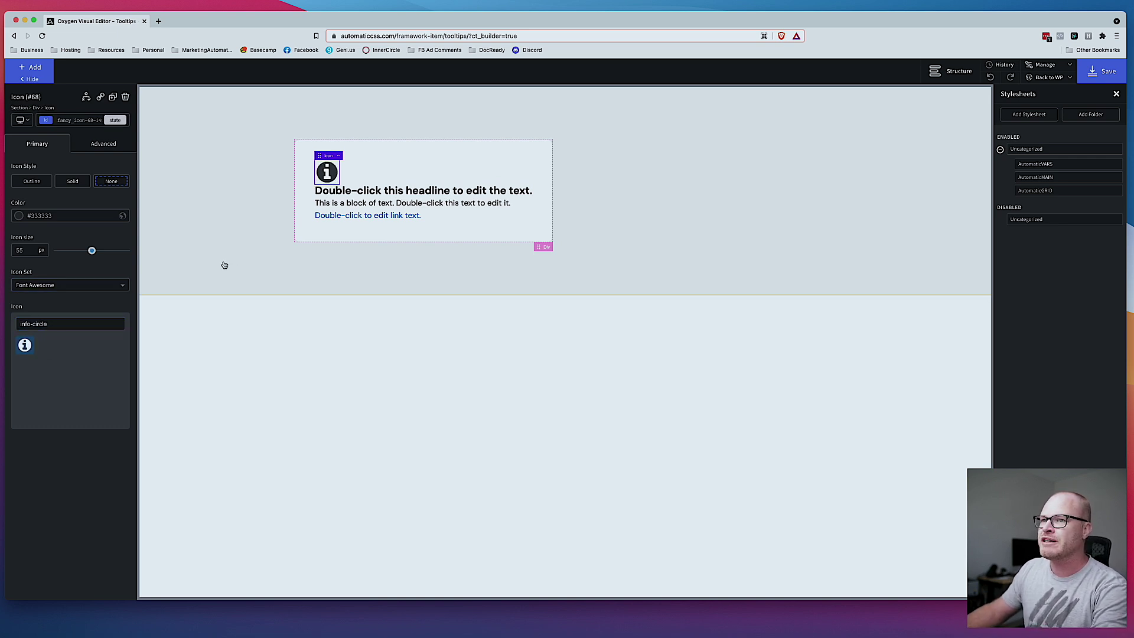
double_click(18, 250)
text(1)
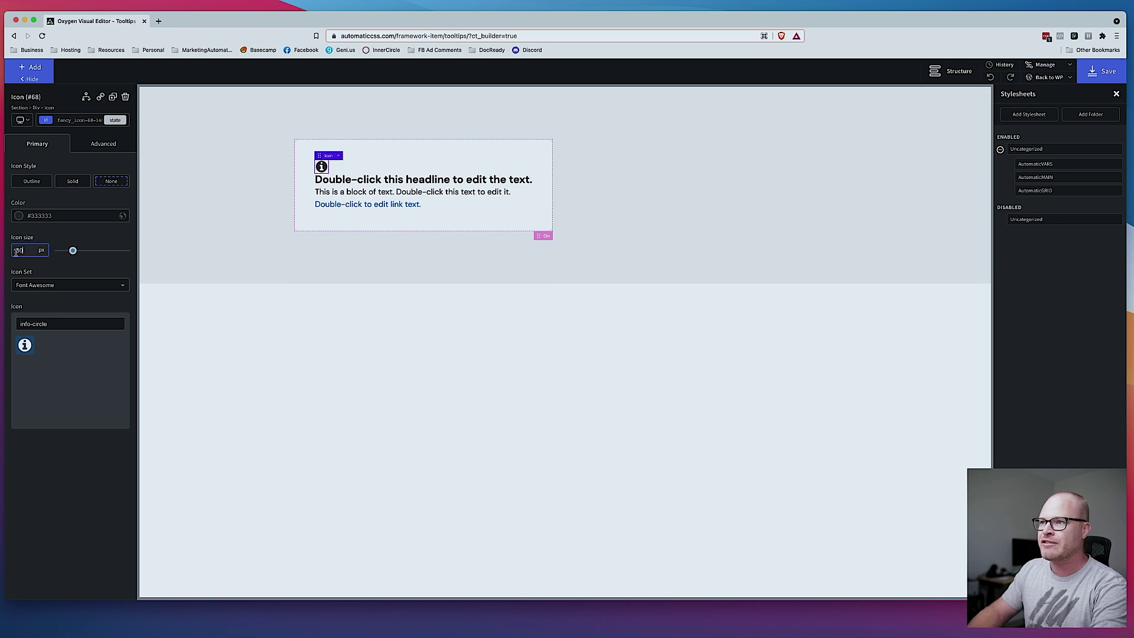
text(4)
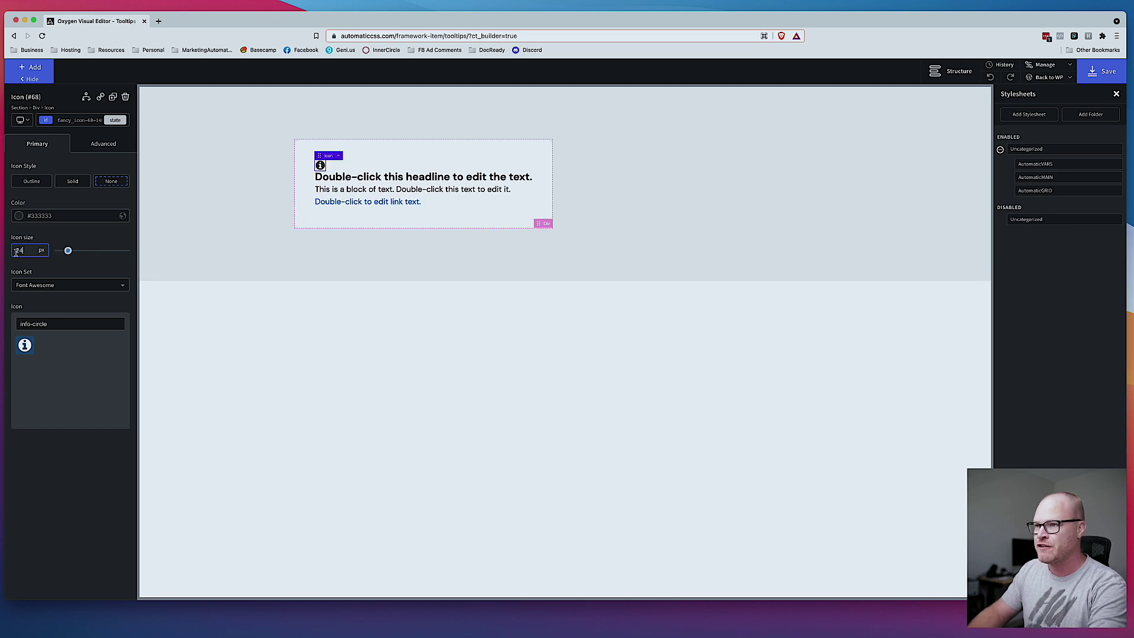
- Apply the owl--s spacing class to the div that holds the card content
click(455, 154)
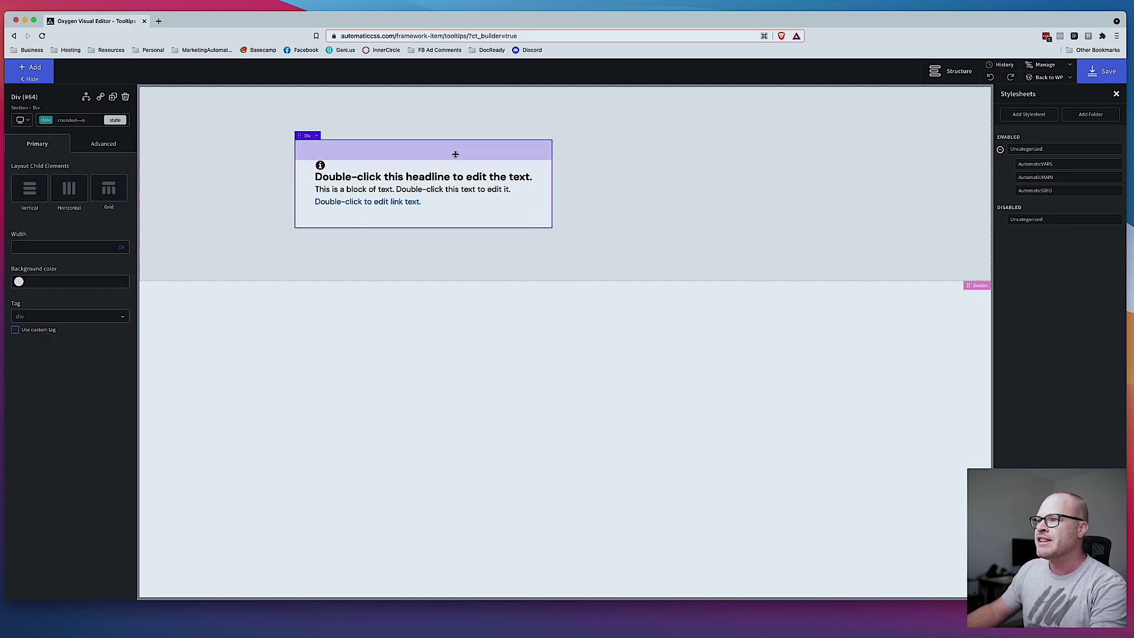
click(84, 119)
text(o)
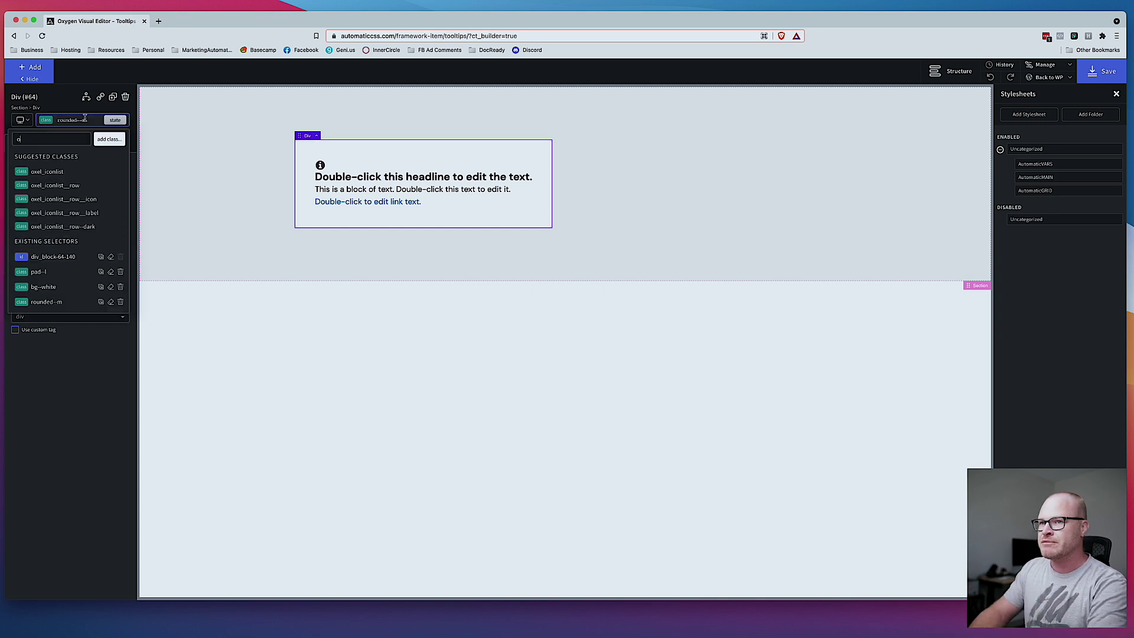
text(wl--s)
key(Return)
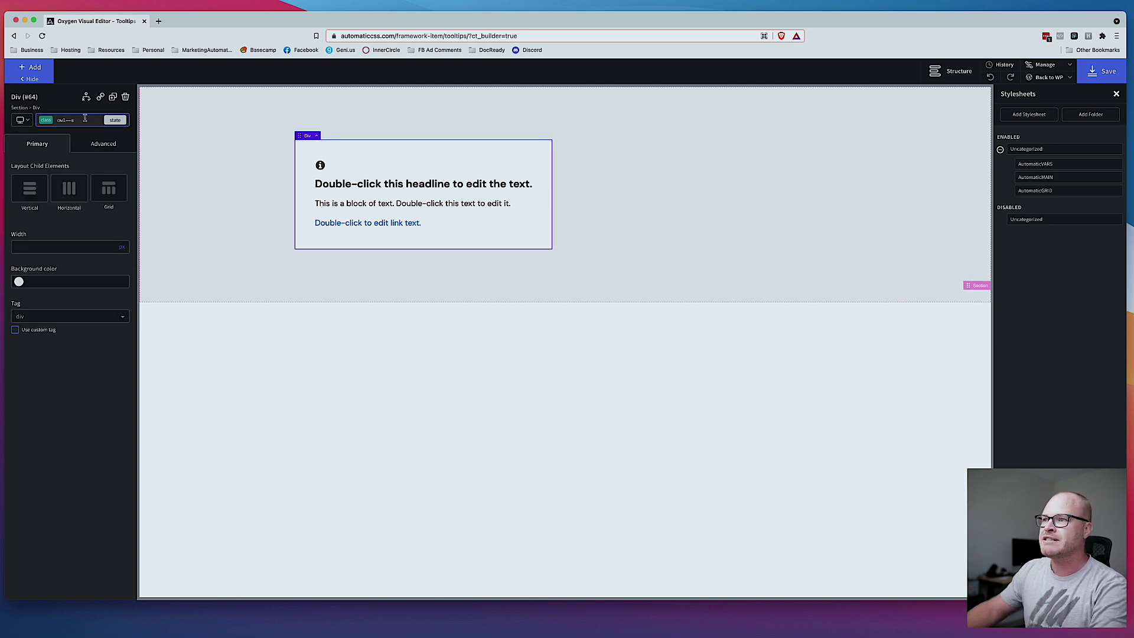
- Change the heading text to "This is an info card"
double_click(444, 183)
text(This is an info)
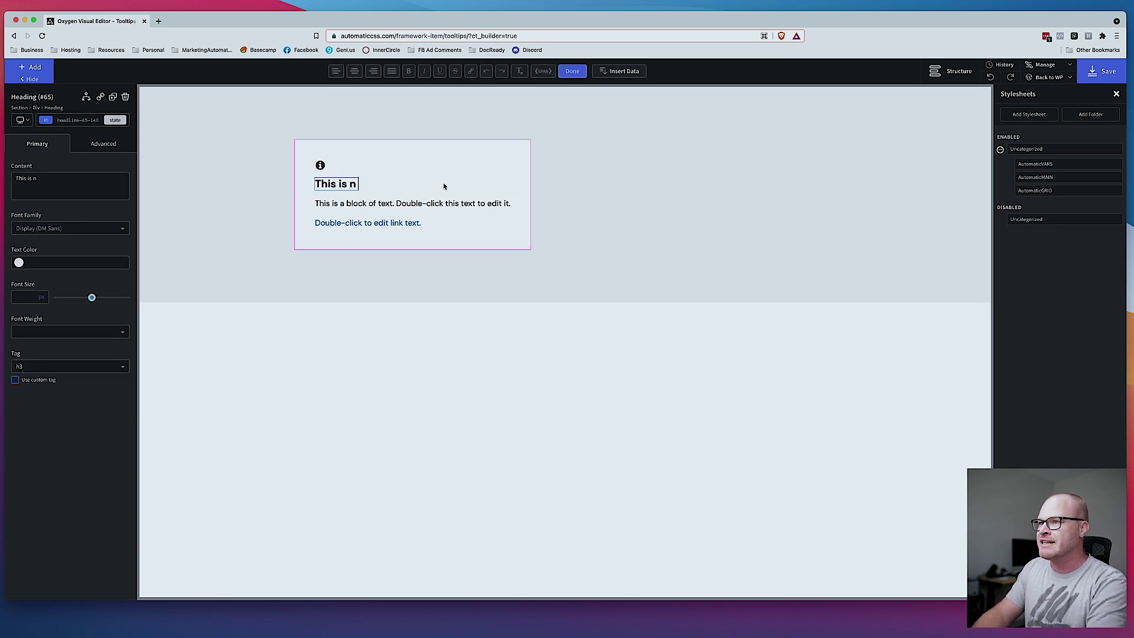
text( card)
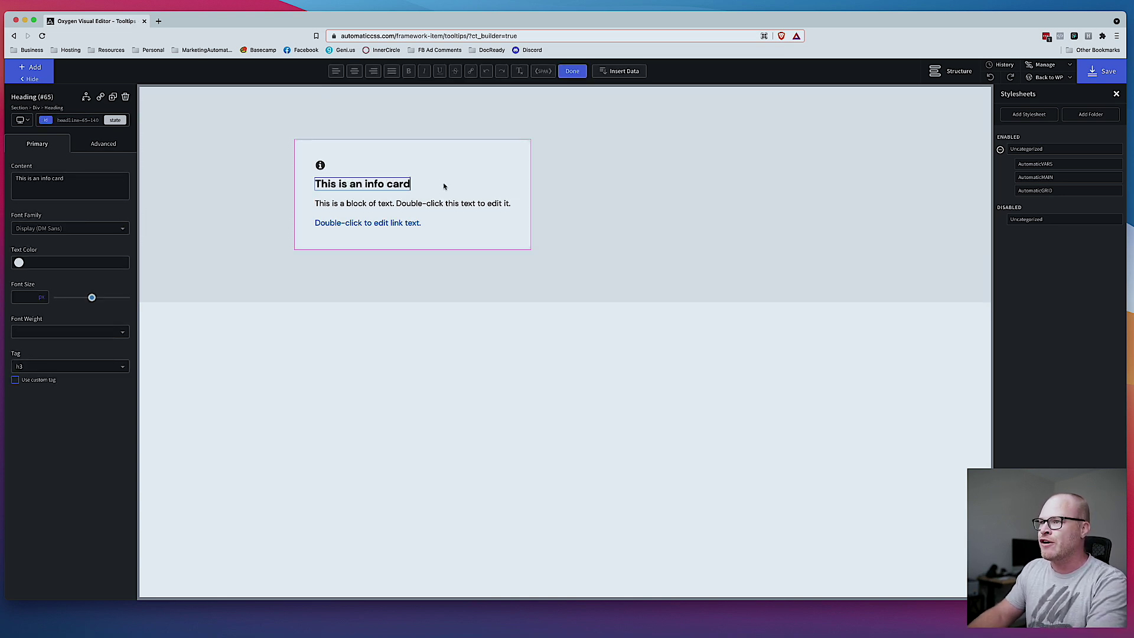
- Rewrite the paragraph: "This is an info card. It will have a tooltip inside the text as well as a tooltip on the icon and the text link."
double_click(467, 204)
text(This is an info card. It will have a tooltip)
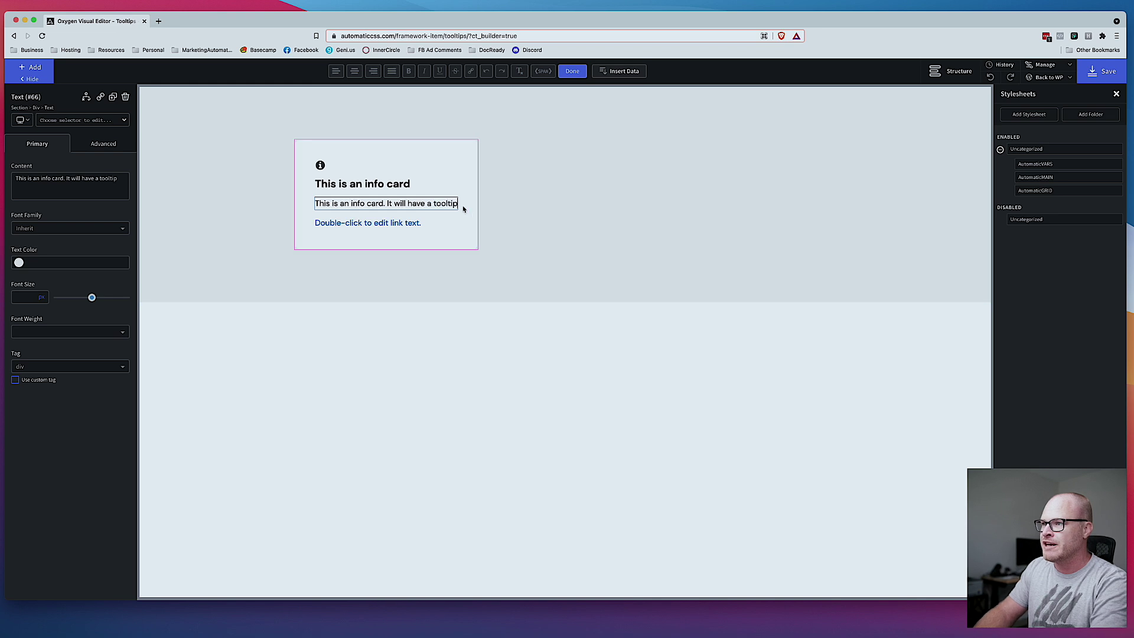
text( inside the text as well as )
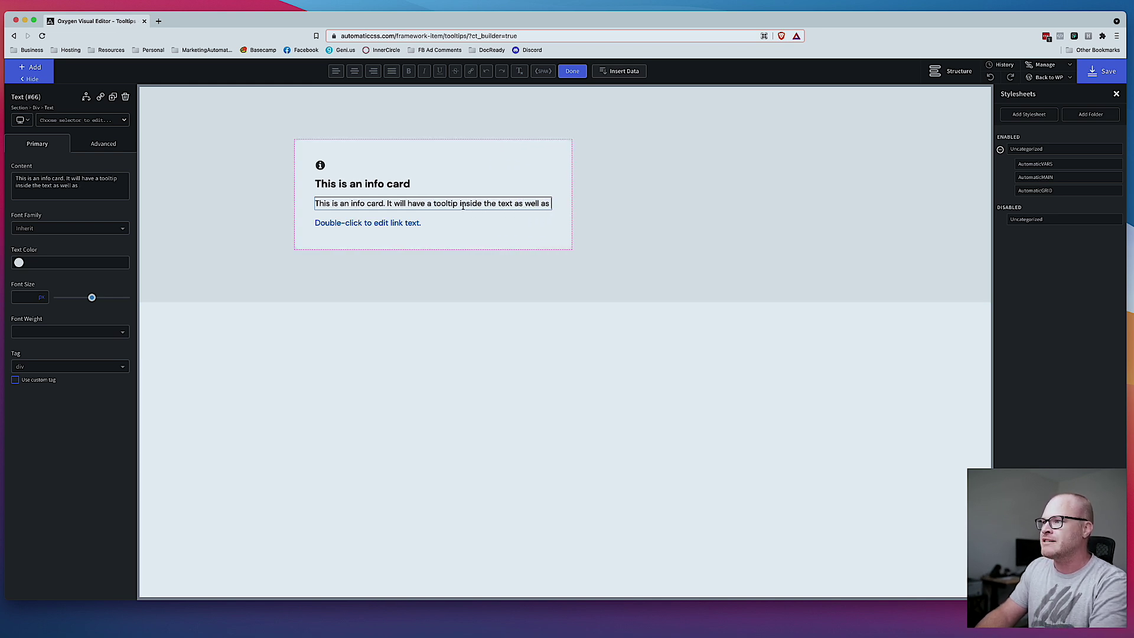
text(a tooltip on)
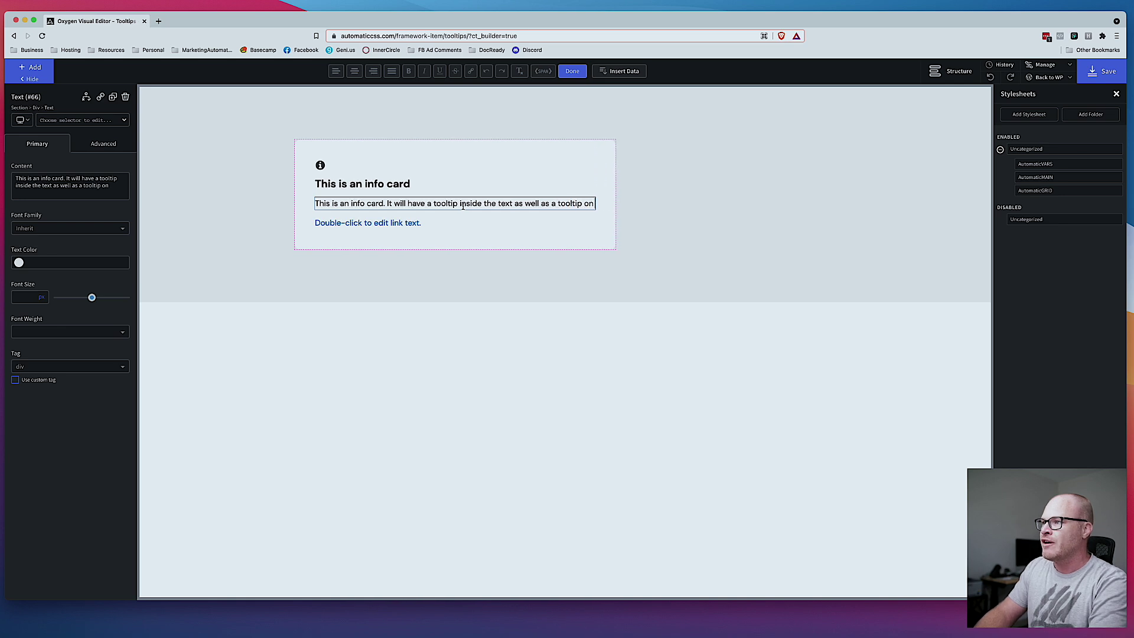
text( the icon and the text link.)
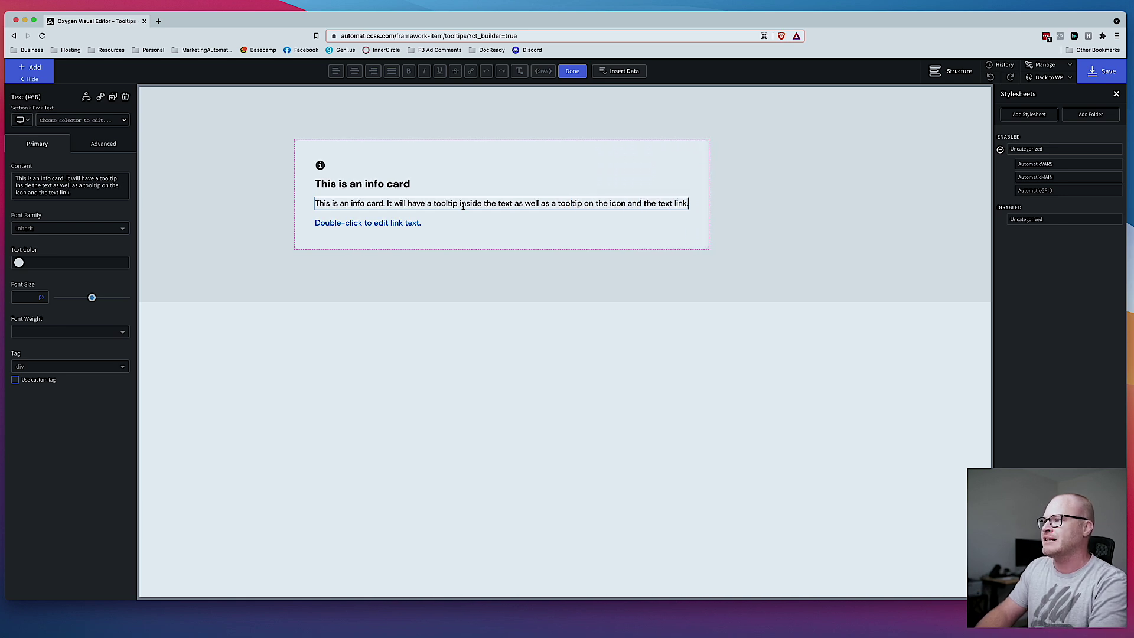
- Apply the width--m class to the card's div to limit its width
click(650, 164)
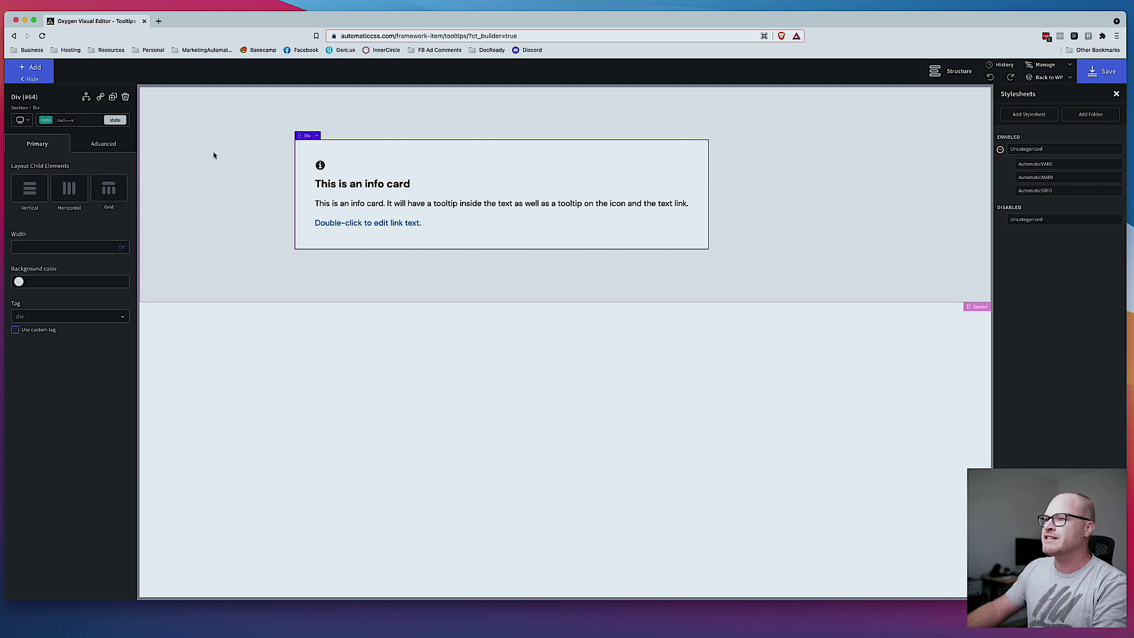
click(79, 121)
text(width--s)
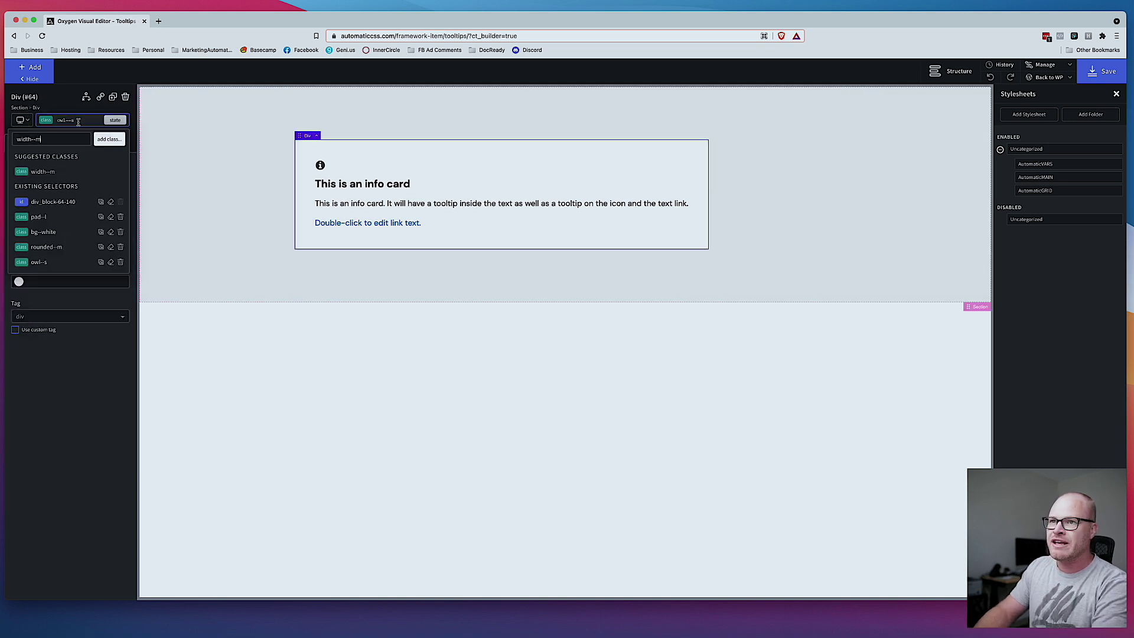
key(Return)
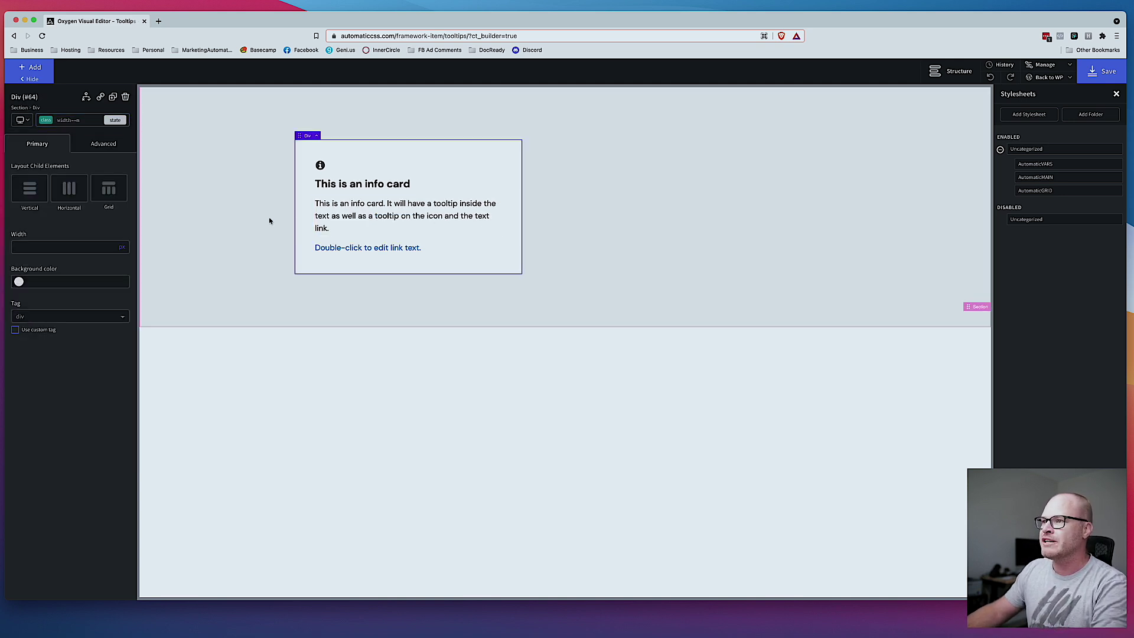
- Replace the paragraph's opening "This is an info card. It" with "This card", keeping the rest of the sentence
double_click(364, 223)
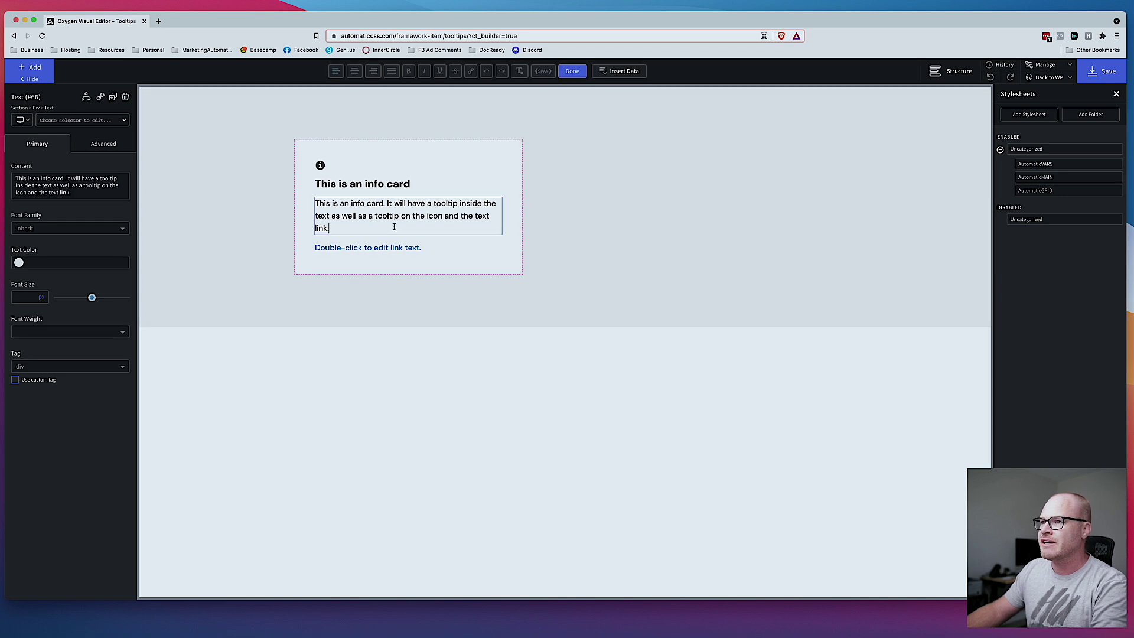
drag(391, 204, 315, 204)
key(BackSpace)
text(This cared)
key(BackSpace)
key(BackSpace)
key(BackSpace)
text(d)
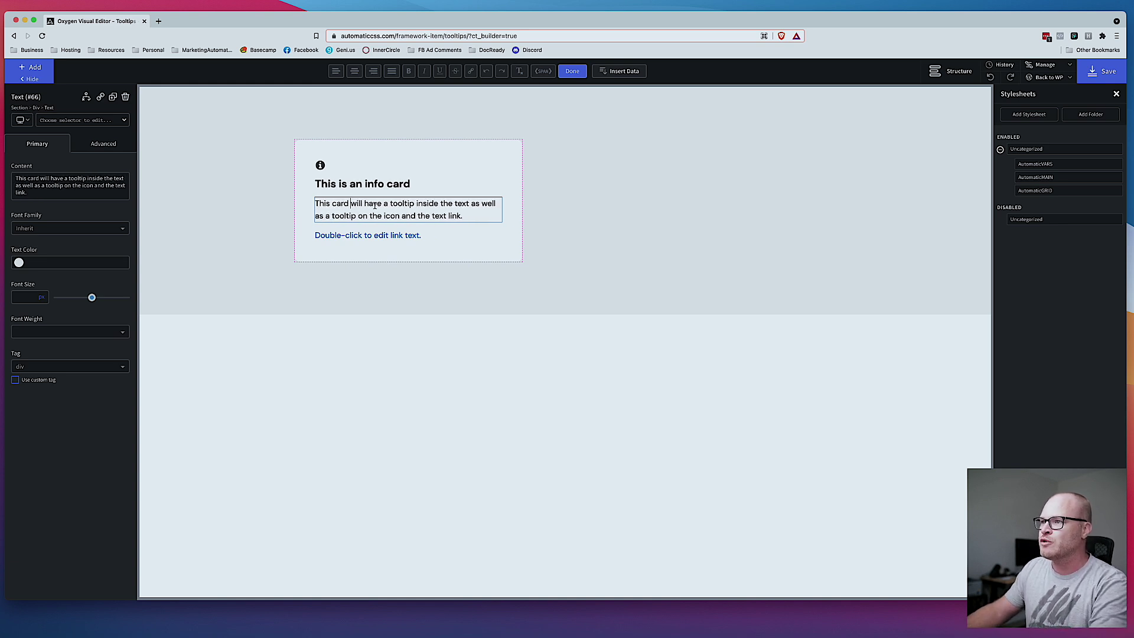
- Change the text of the card's link to "Link Goes Here"
click(623, 223)
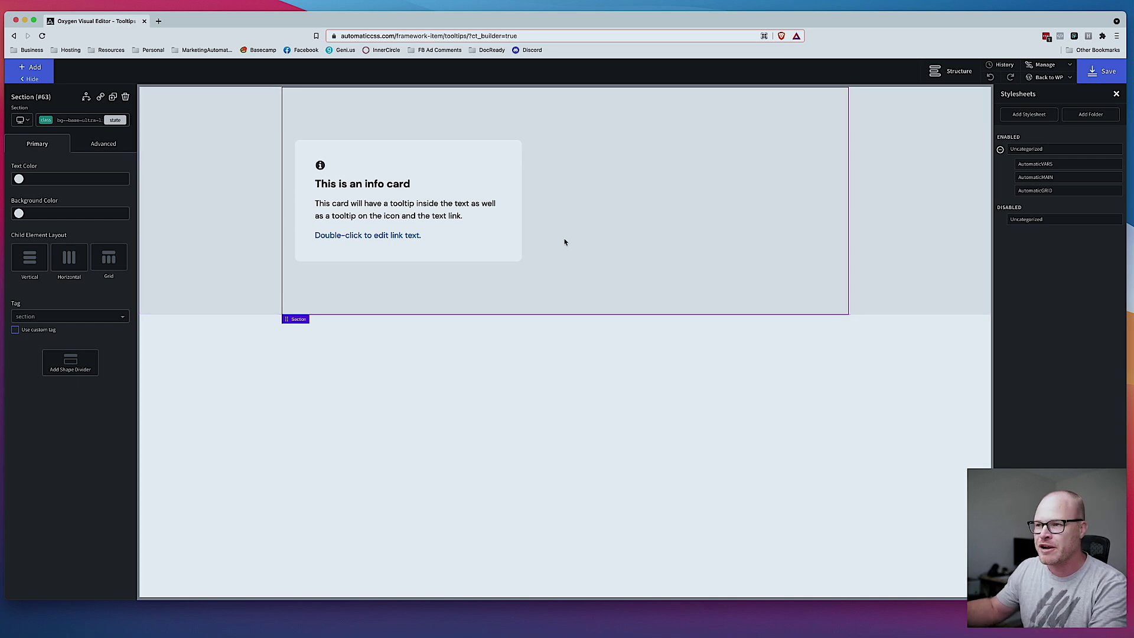
double_click(389, 236)
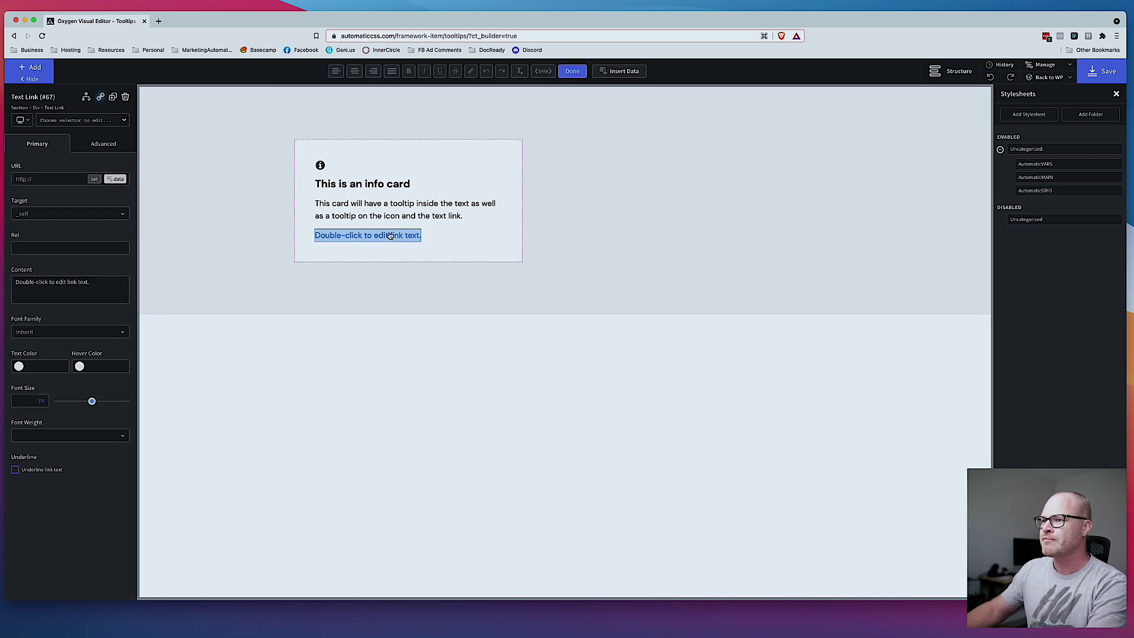
text(Link Goes Here)
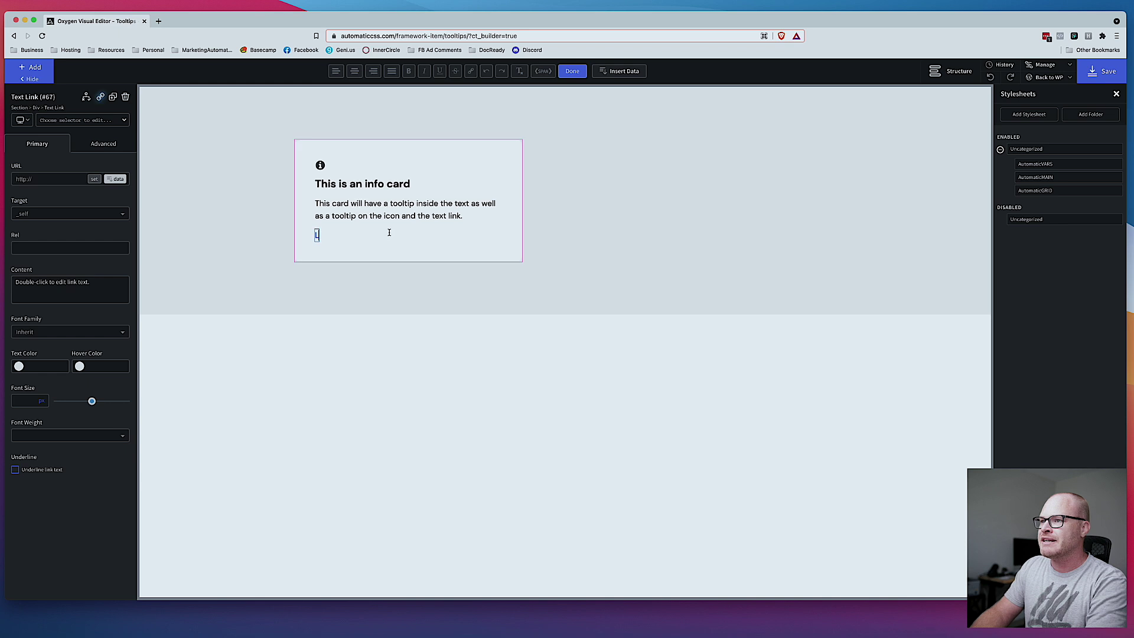
click(646, 238)
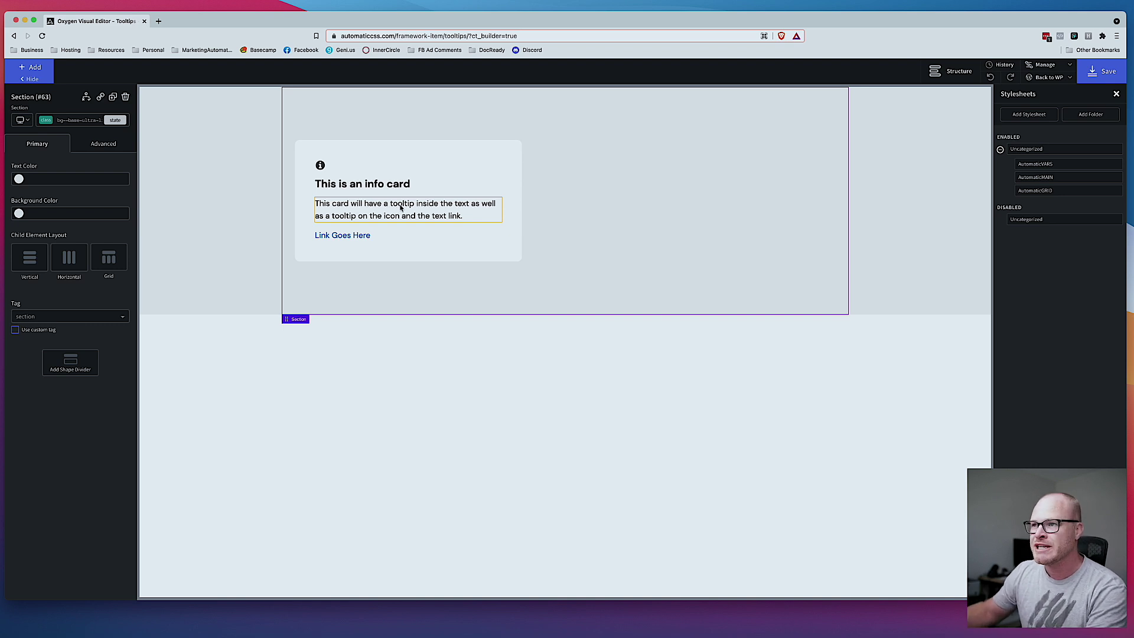
- Apply the box-shadow--m class to the card's div and view the card on the front-end page
click(512, 184)
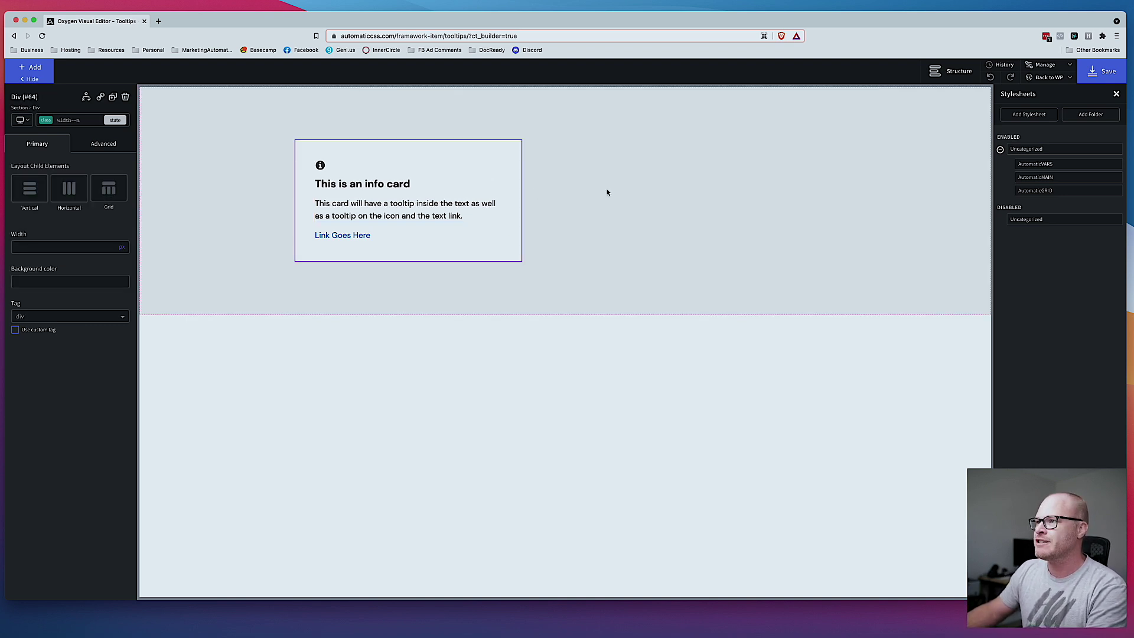
click(75, 123)
text(box-sha)
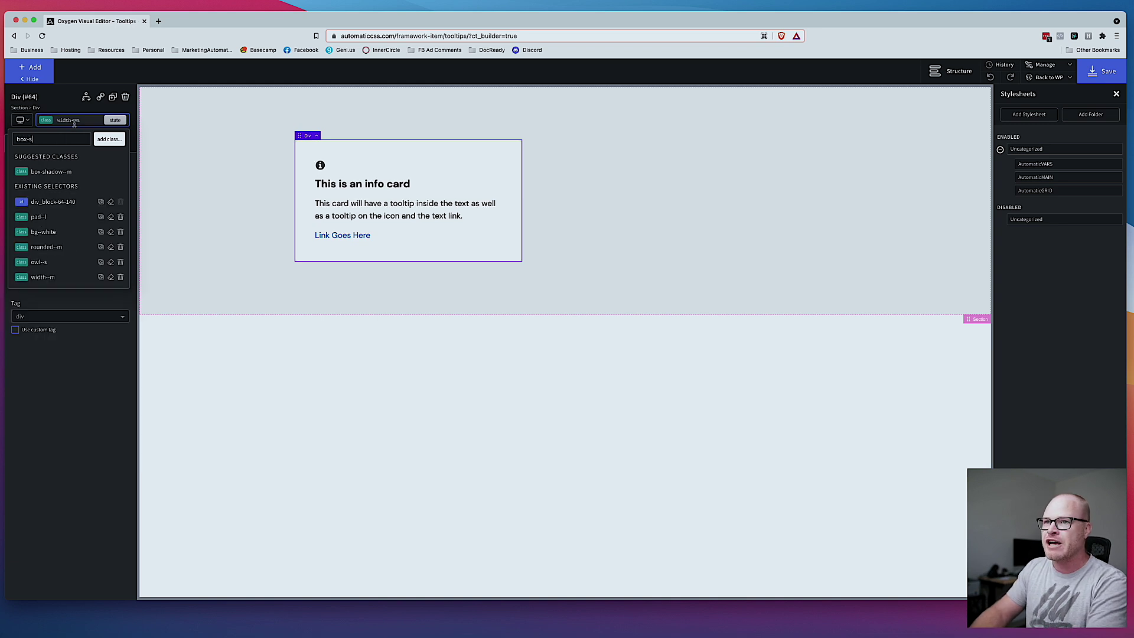
click(65, 172)
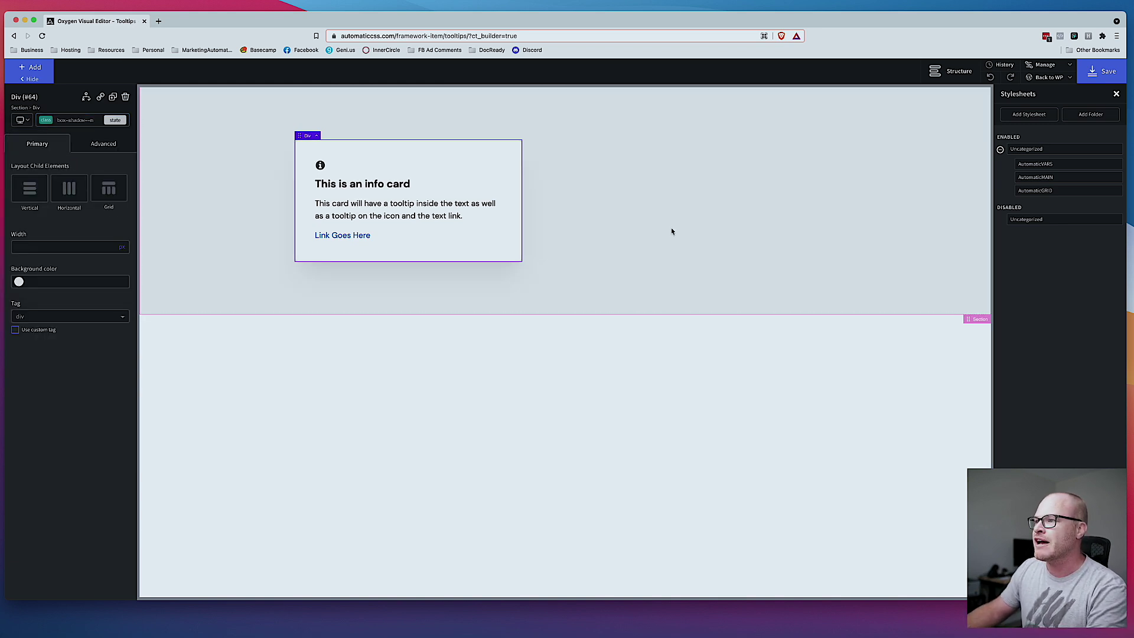
click(672, 228)
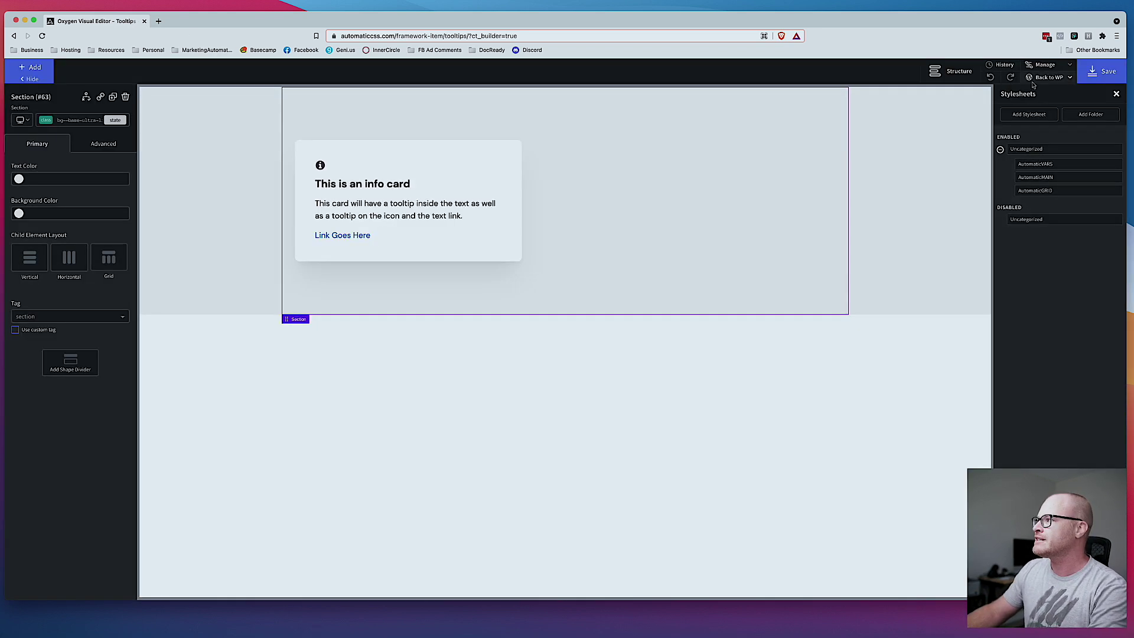
key(ctrl+Tab)
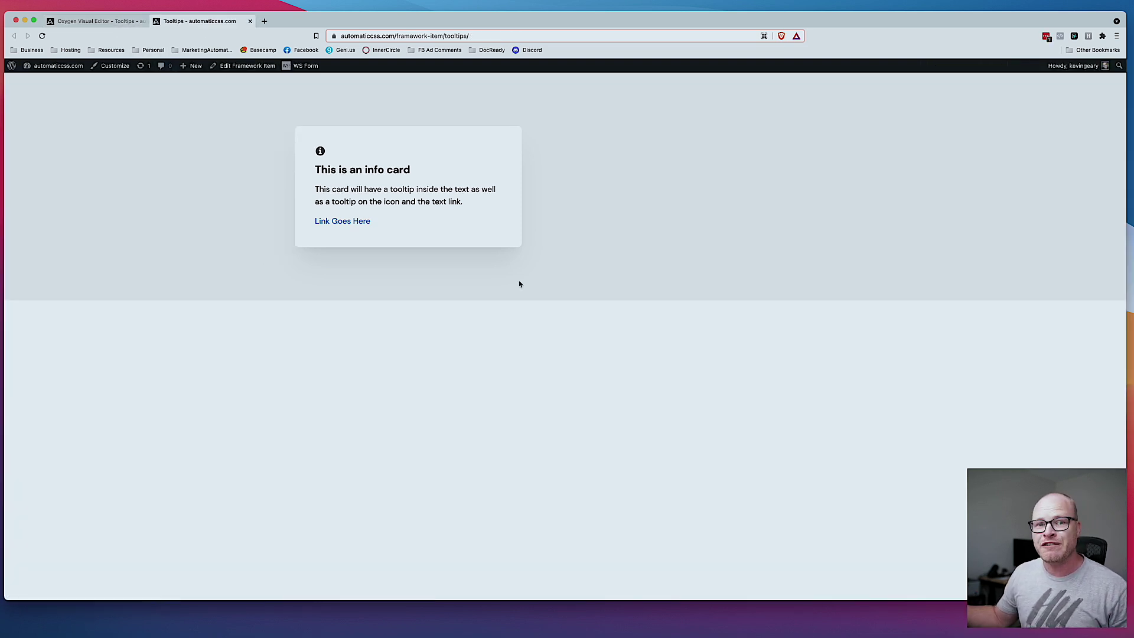
key(ctrl+shift+Tab)
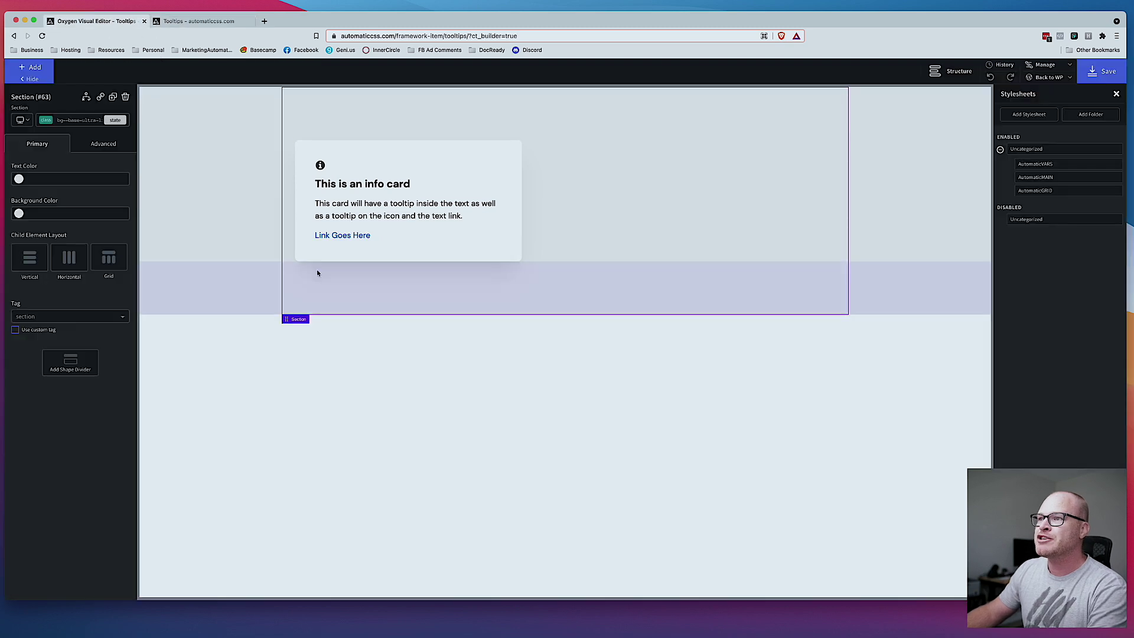
- Add a data-tooltip attribute with the value "This is an icon tooltip" to the card's info icon
click(321, 166)
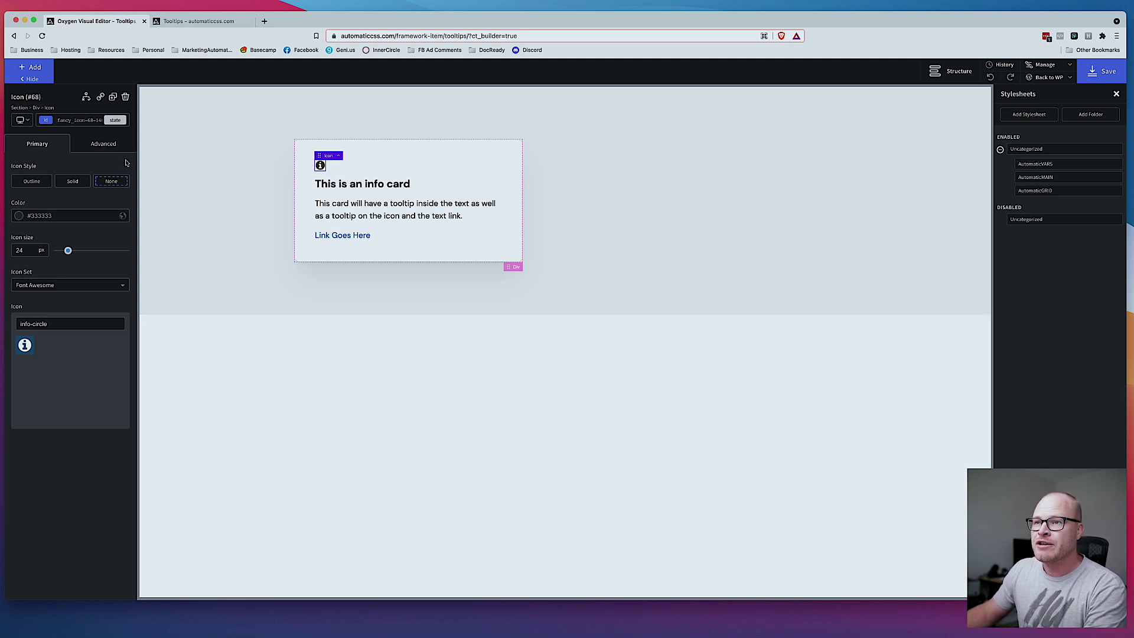
click(111, 145)
click(74, 345)
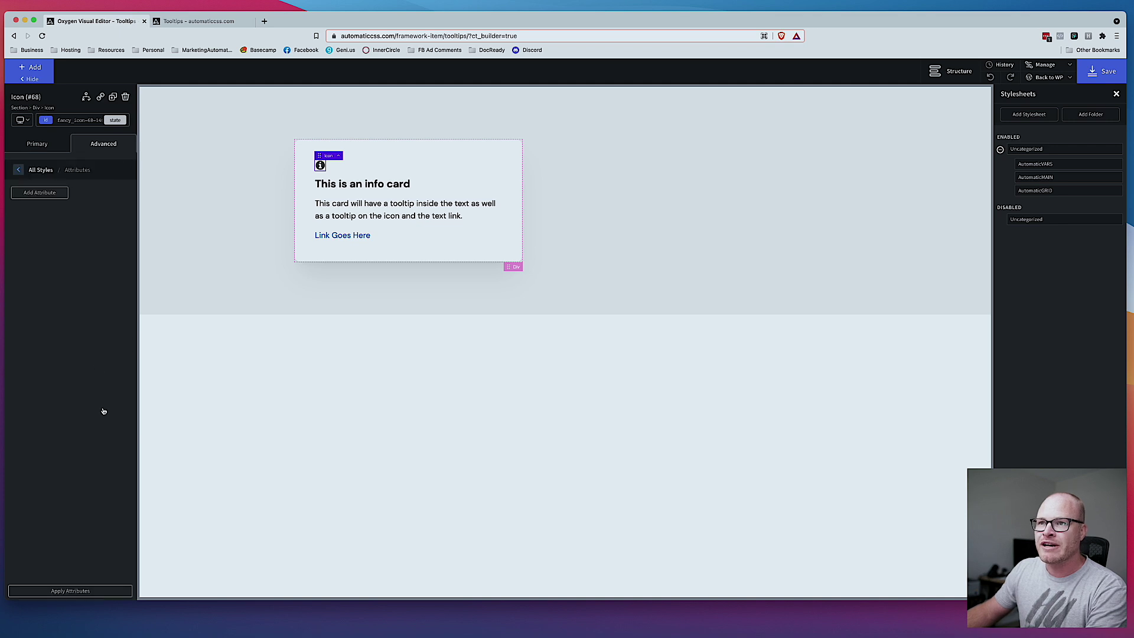
click(52, 228)
text(data-tooltip)
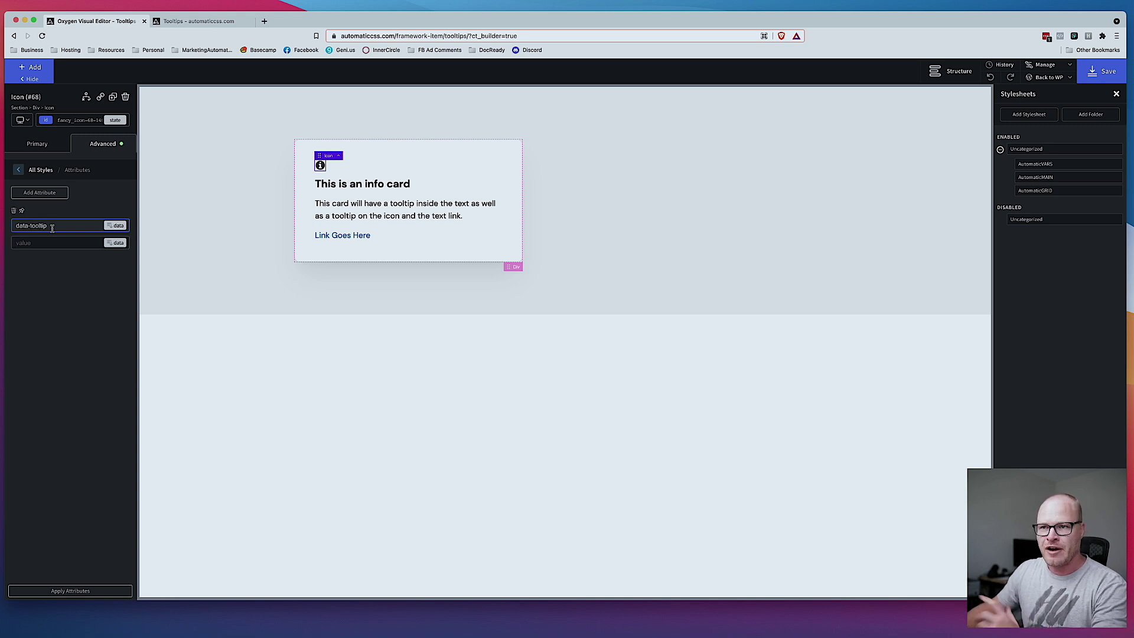
key(Tab)
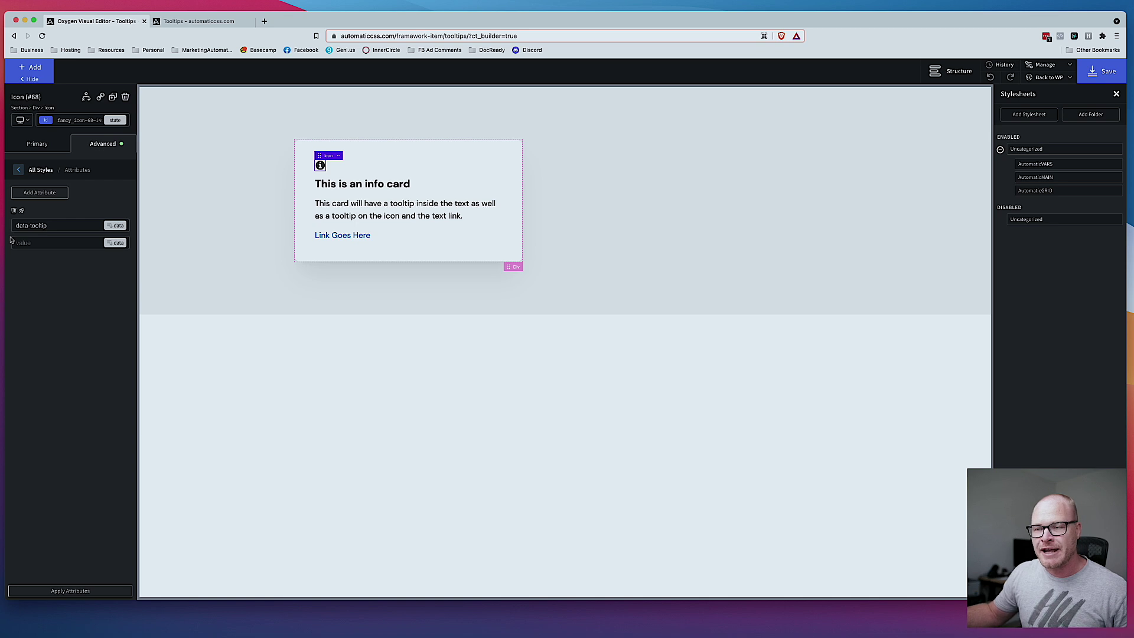
text(This is an icon tooltip)
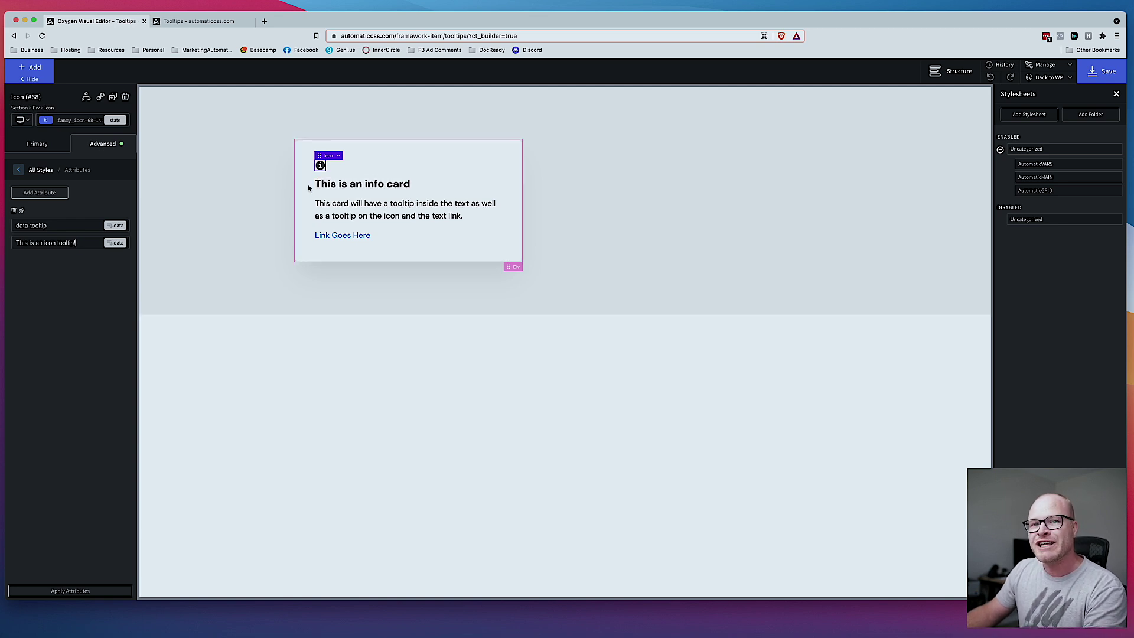
click(342, 235)
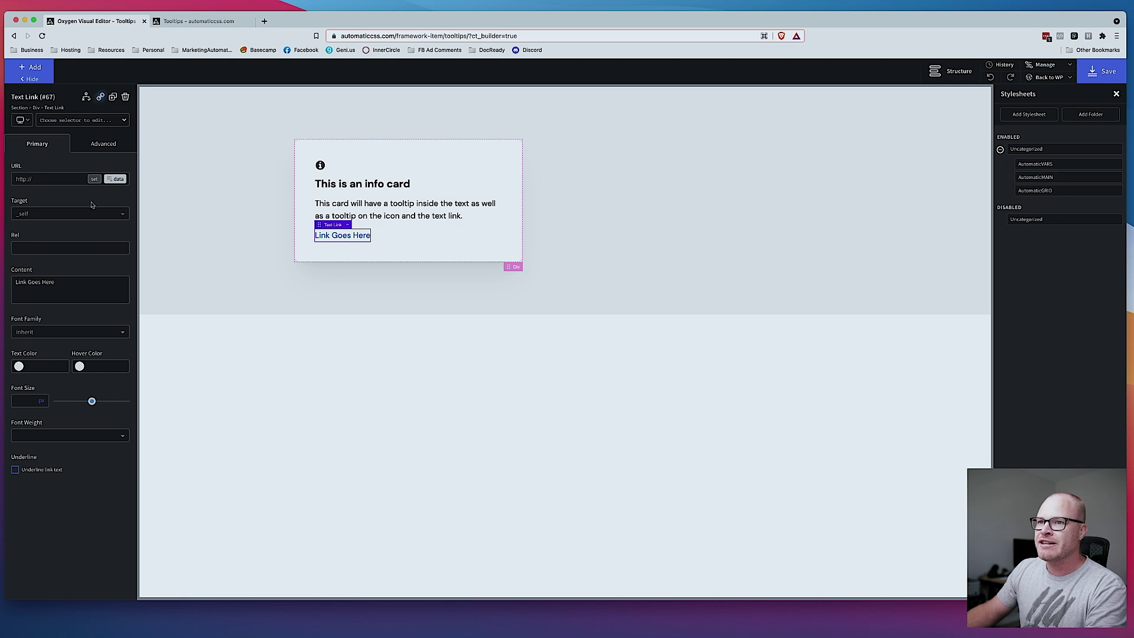
click(69, 179)
text(https://)
text(goog)
key(super+a)
text(https://automaticcss.com)
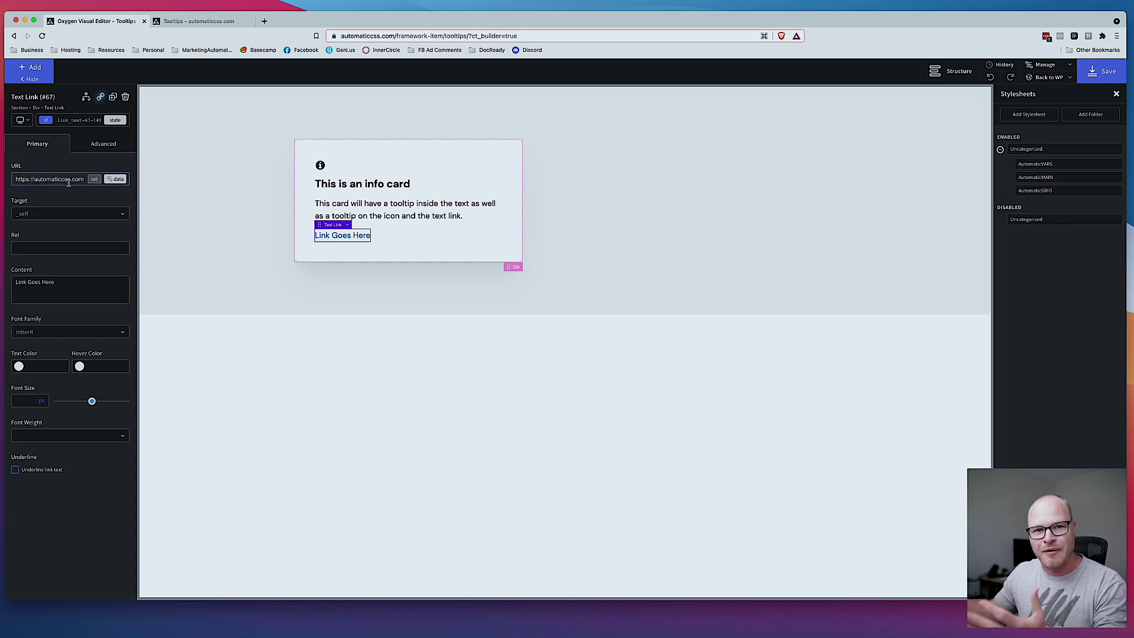
triple_click(61, 180)
click(58, 214)
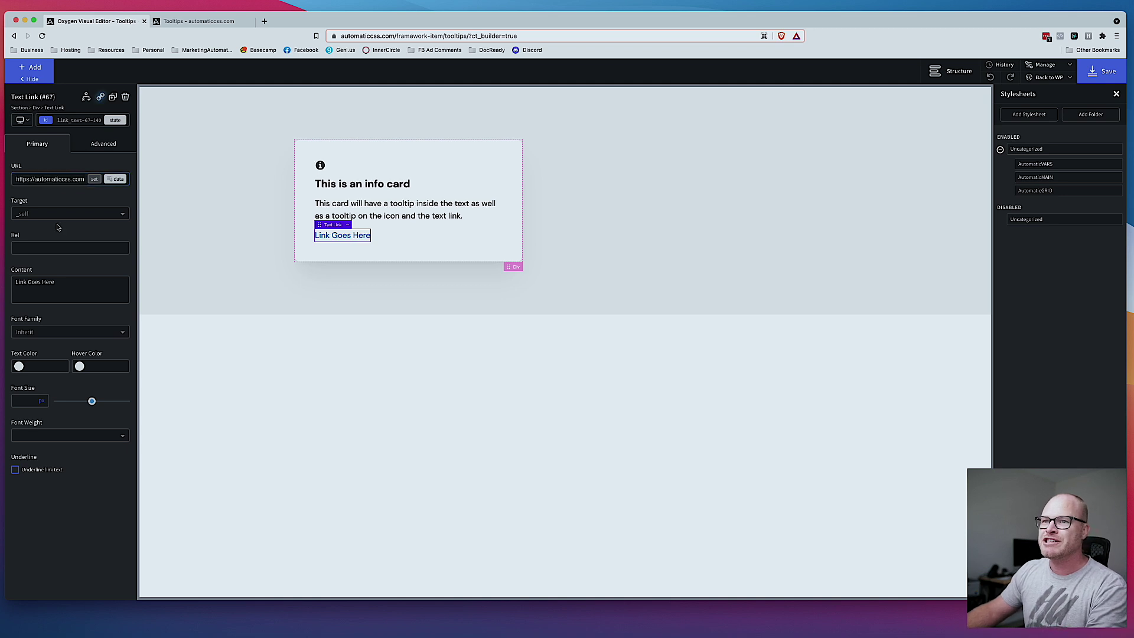
click(46, 243)
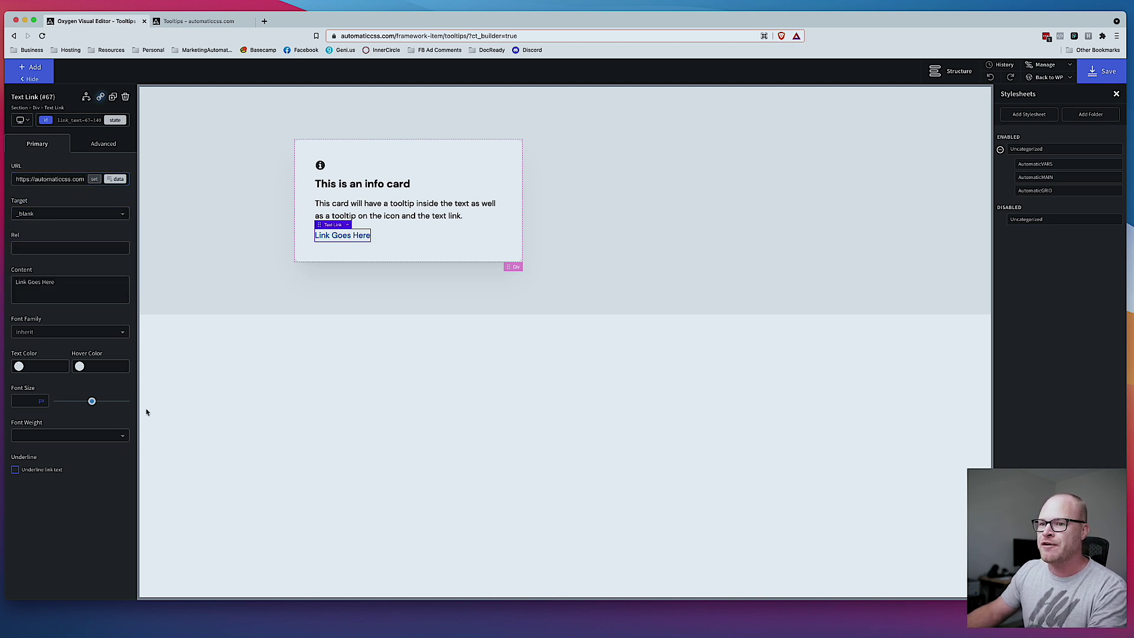
- Add a data-tooltip attribute with the value "Goes to AutomaticCSS.com" to the text link
click(89, 148)
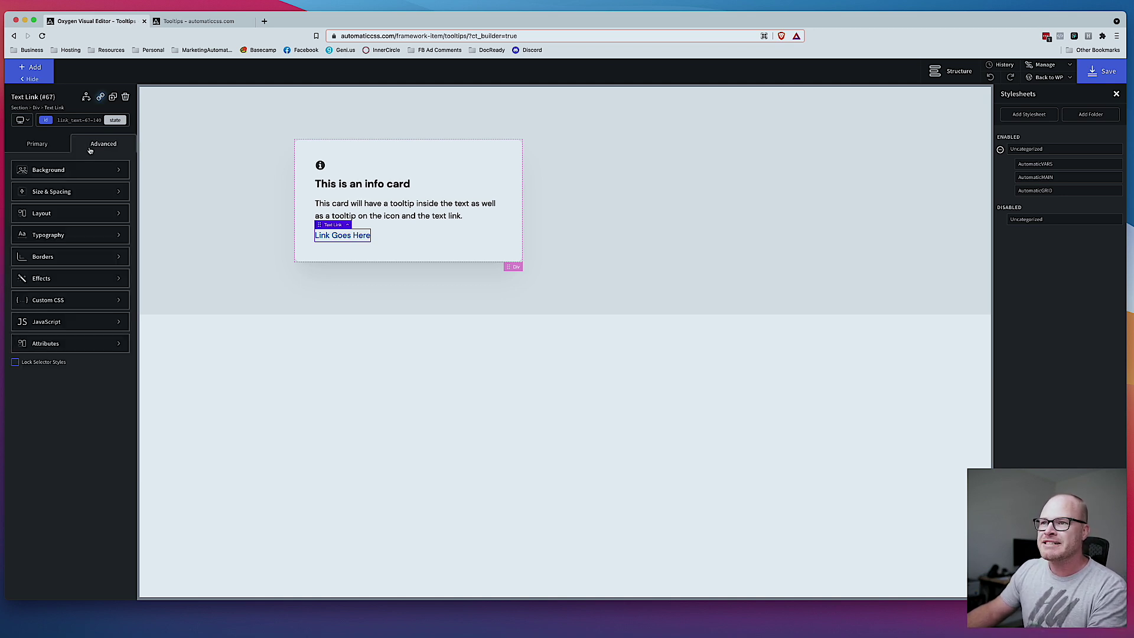
click(58, 349)
click(53, 193)
click(38, 225)
text(data-tooltip)
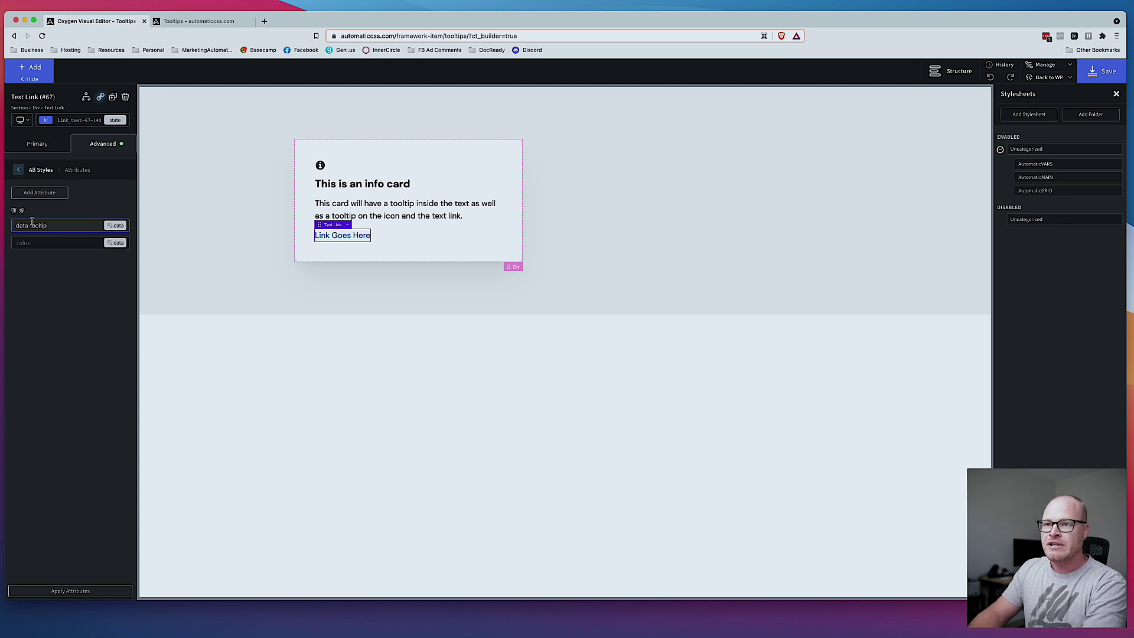
text(Goes to )
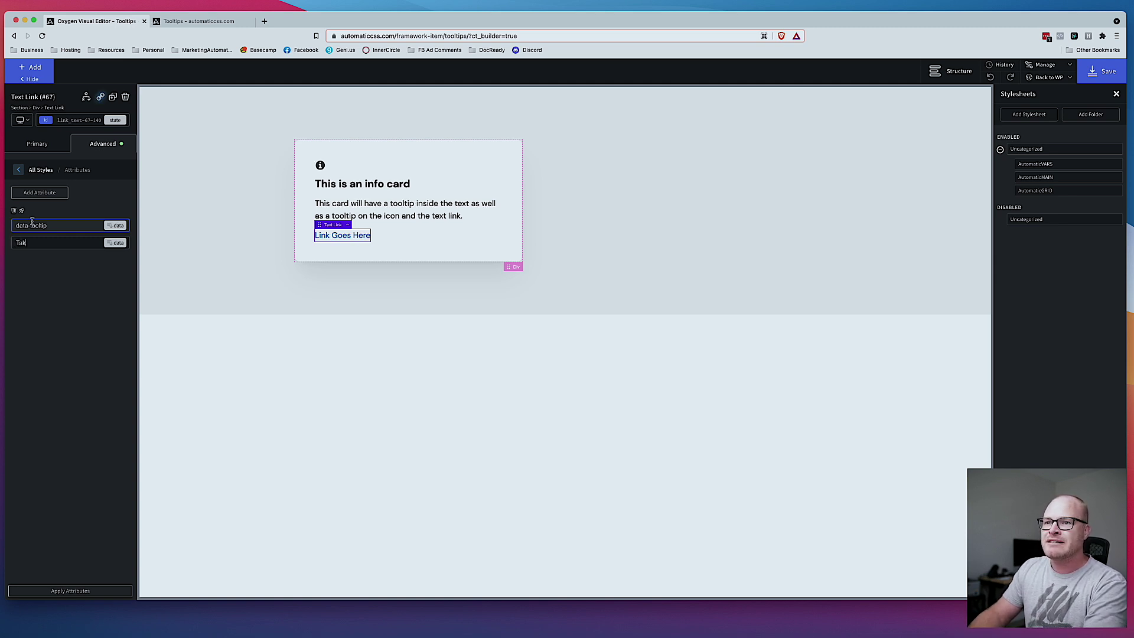
text(Automatic)
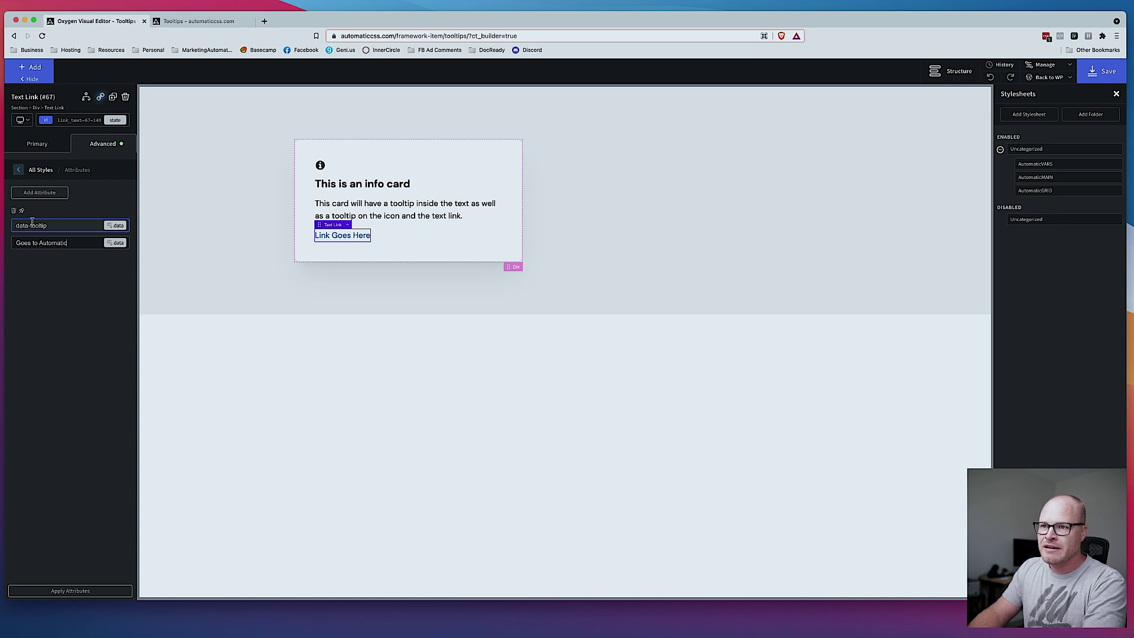
text(CSS.com)
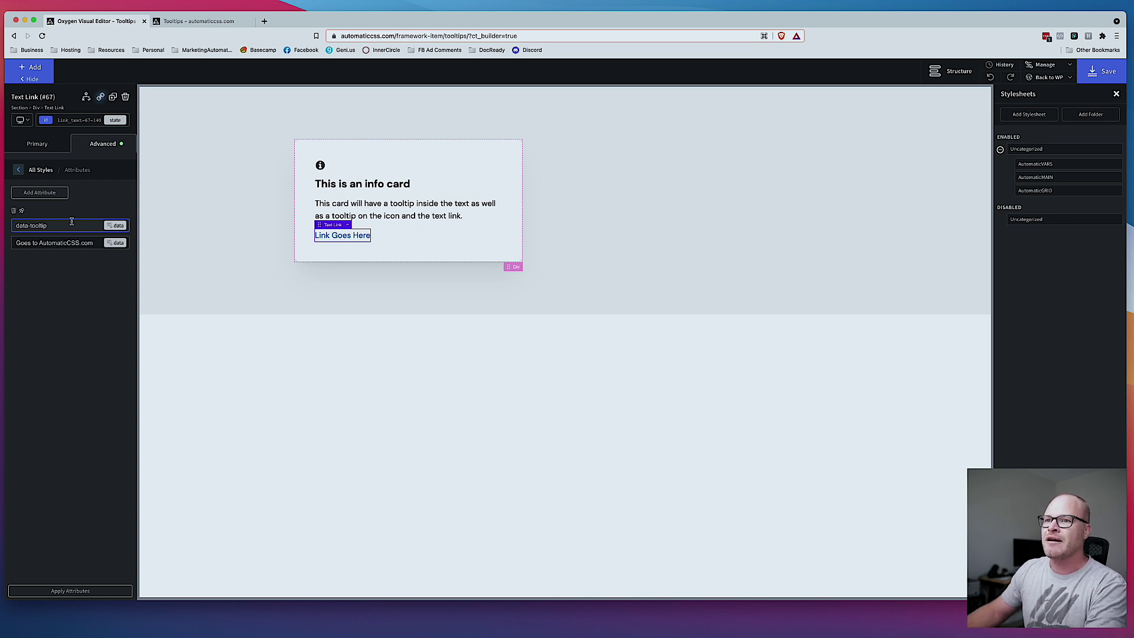
- Wrap the words "text link." at the end of the card's paragraph in a span
double_click(426, 214)
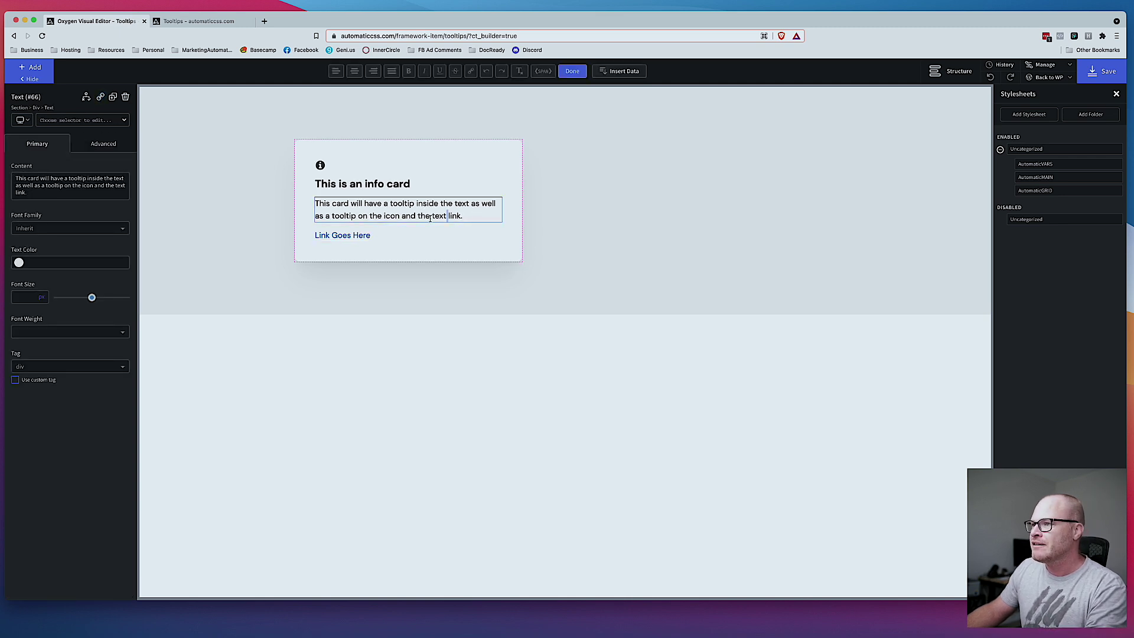
drag(432, 216, 465, 217)
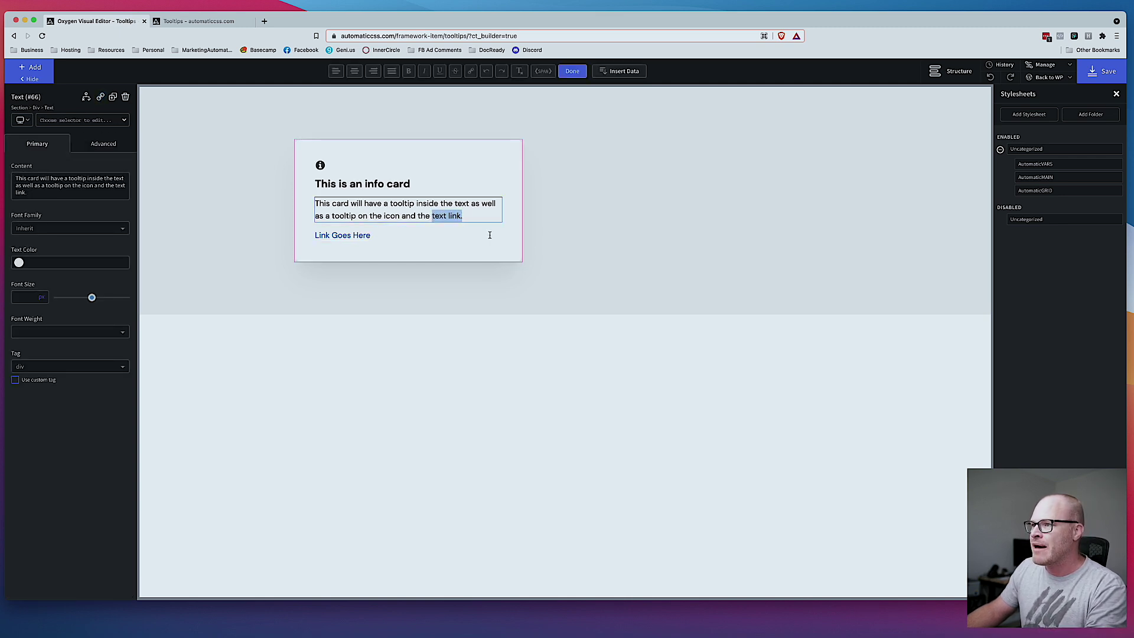
click(543, 72)
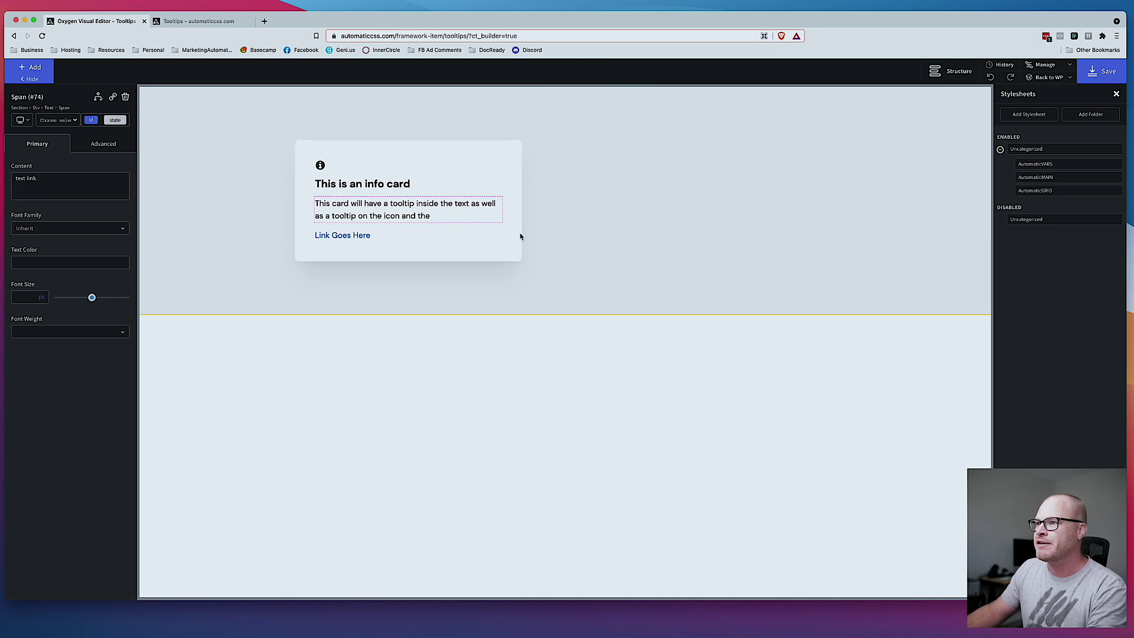
- Add a data-tooltip attribute with the value "This is a span tooltip." to the new span in the paragraph
click(103, 143)
click(65, 343)
click(39, 193)
click(54, 226)
text(data-toc)
text(ltip)
key(Tab)
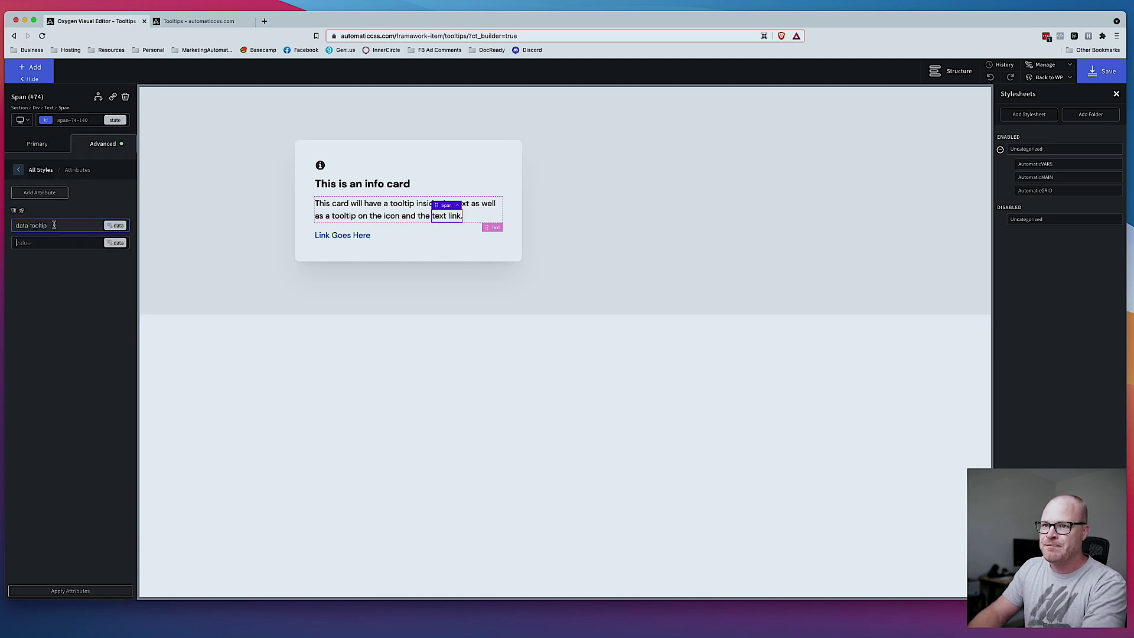
text(This is a spa)
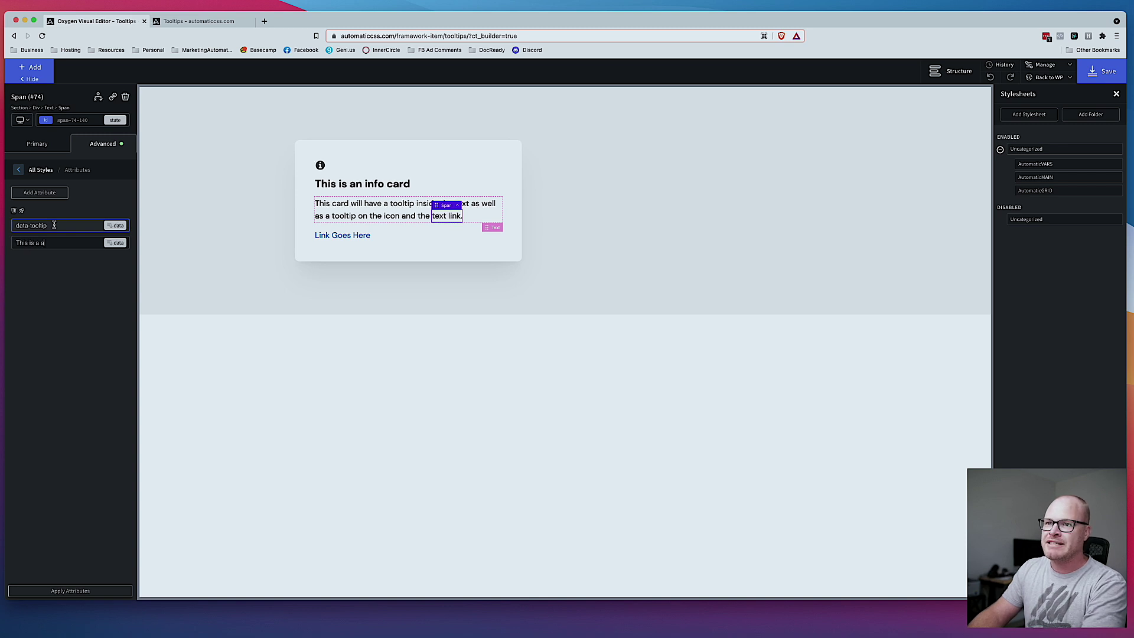
text(n tooltip)
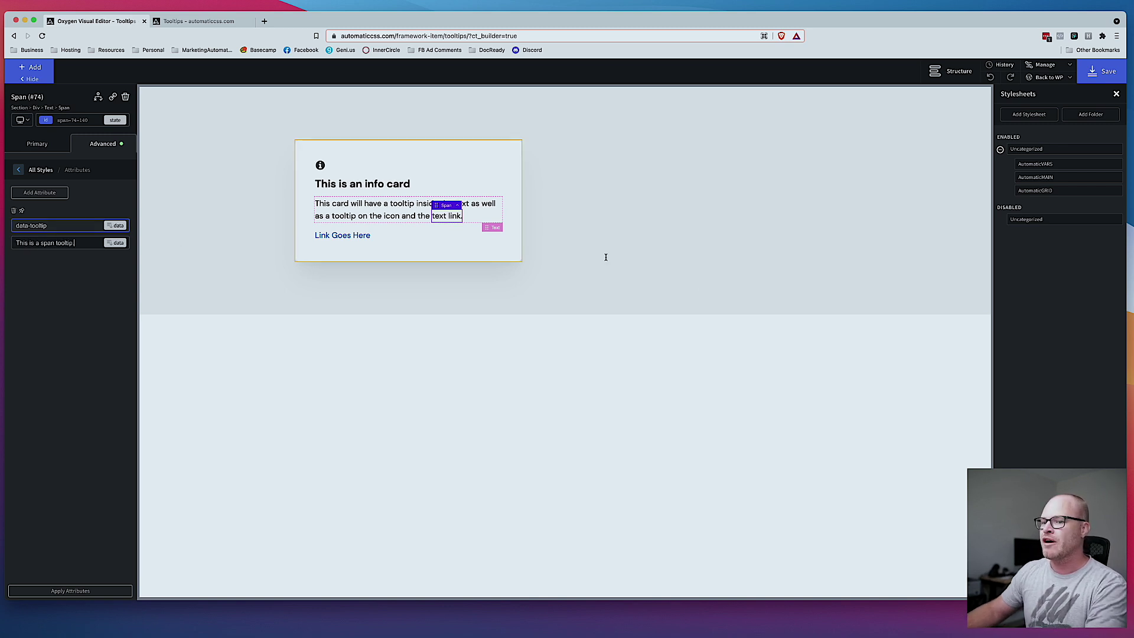
- Save the page and reload its front-end view
click(1104, 73)
click(198, 24)
key(super+r)
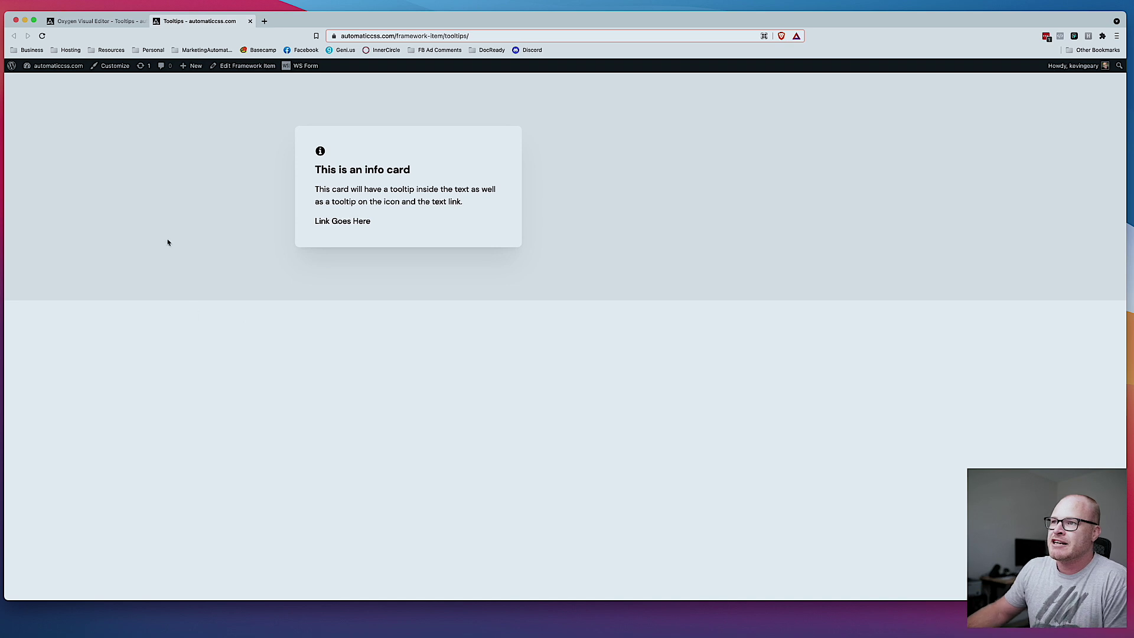
- Check the tooltips on the card's icon, link and paragraph span on the front end, and return to the editor
mouse_move(320, 153)
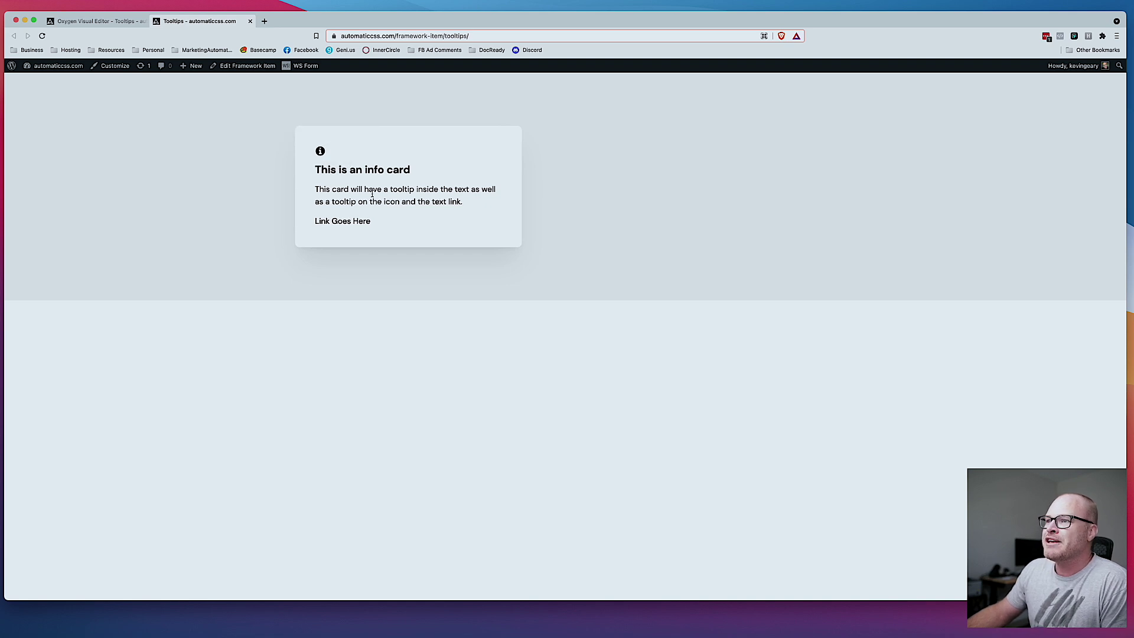
mouse_move(366, 222)
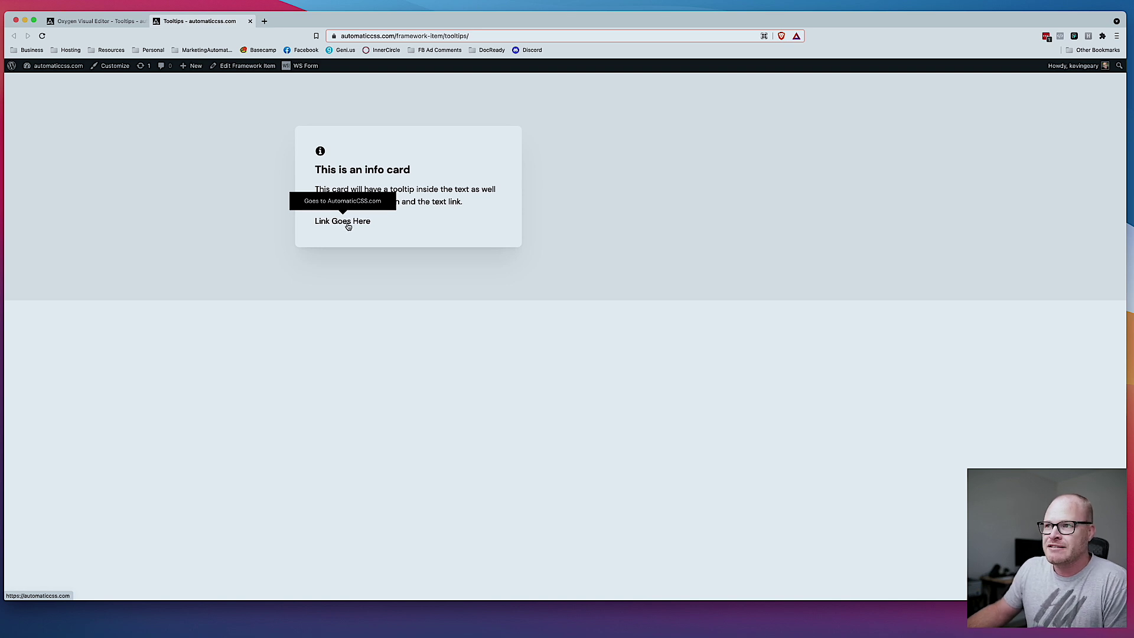
mouse_move(442, 203)
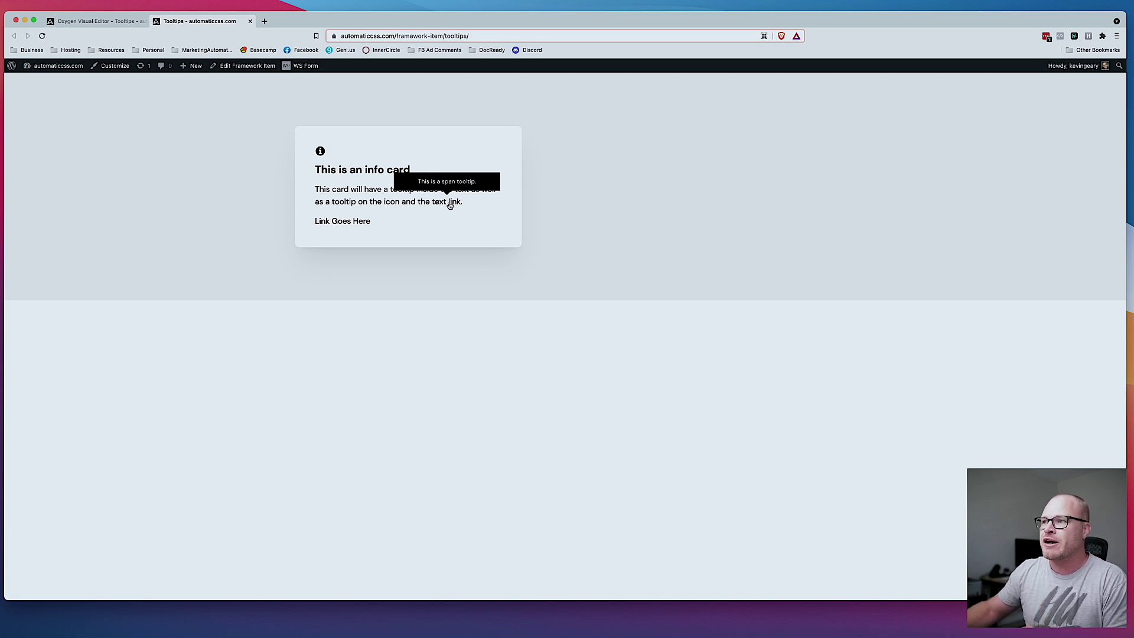
click(98, 21)
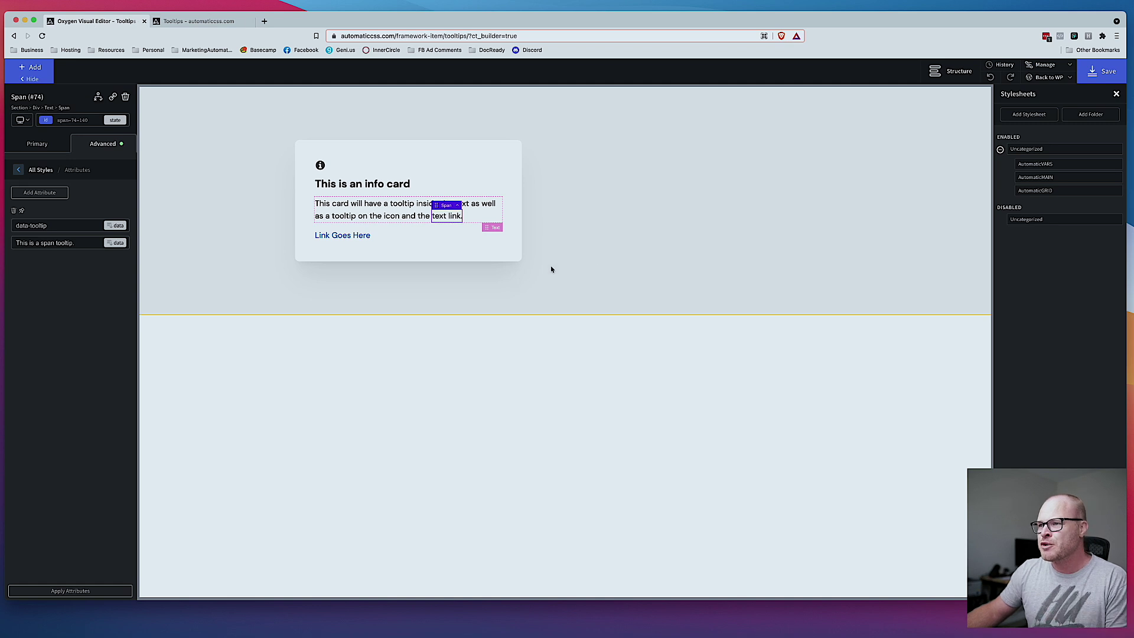
- Add the class "tooltip" to the "text link." span in the card's paragraph
click(596, 264)
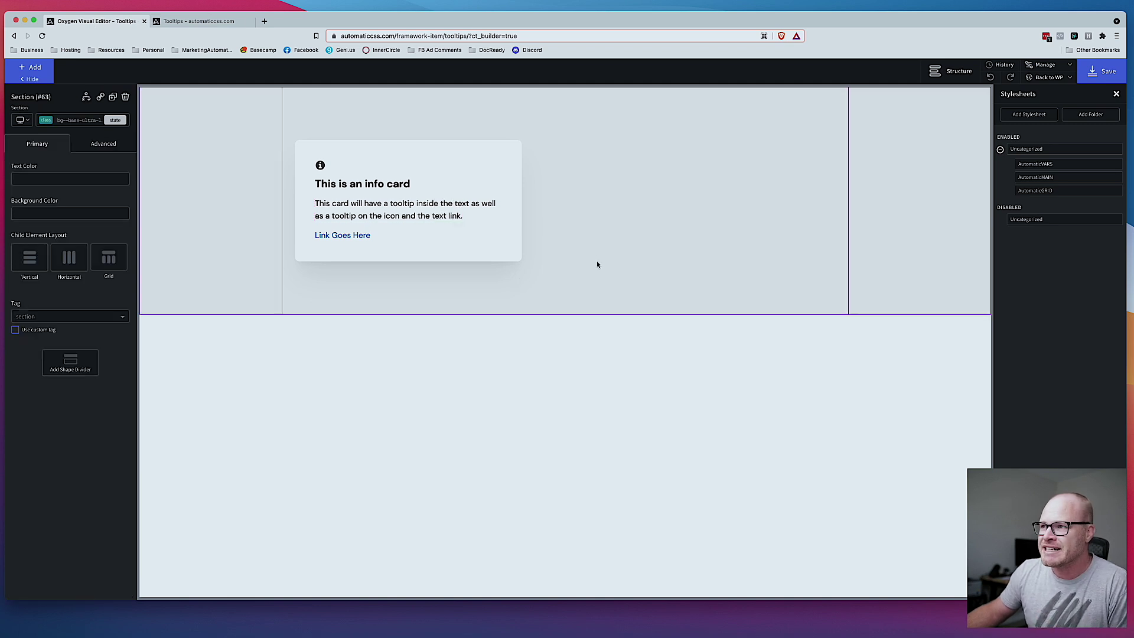
click(447, 216)
click(60, 121)
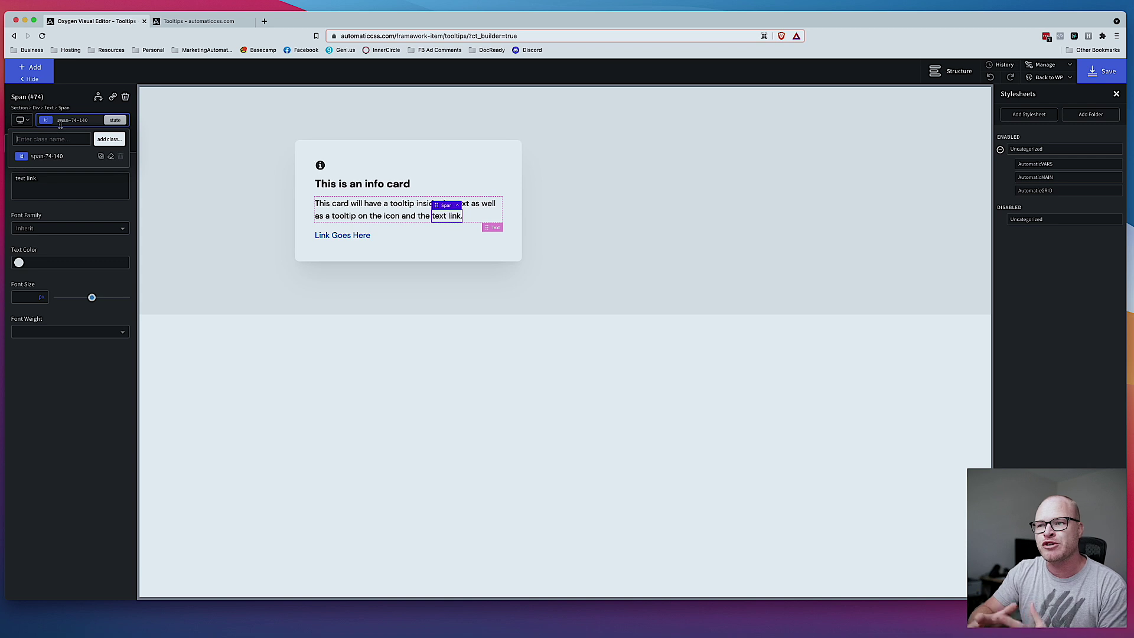
text(tooltip)
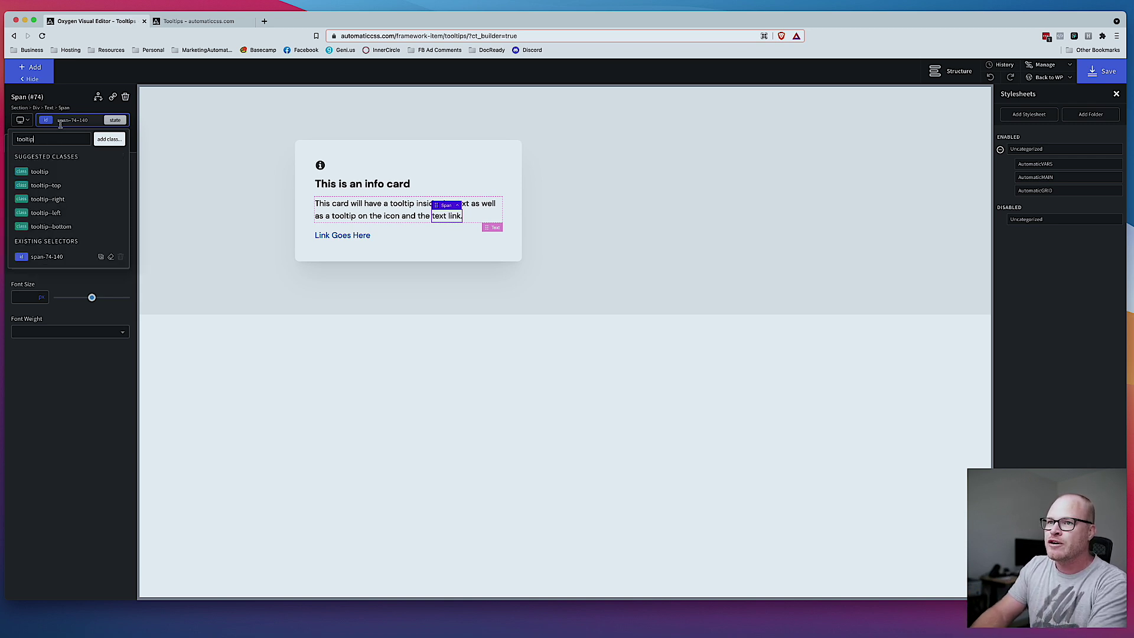
key(Return)
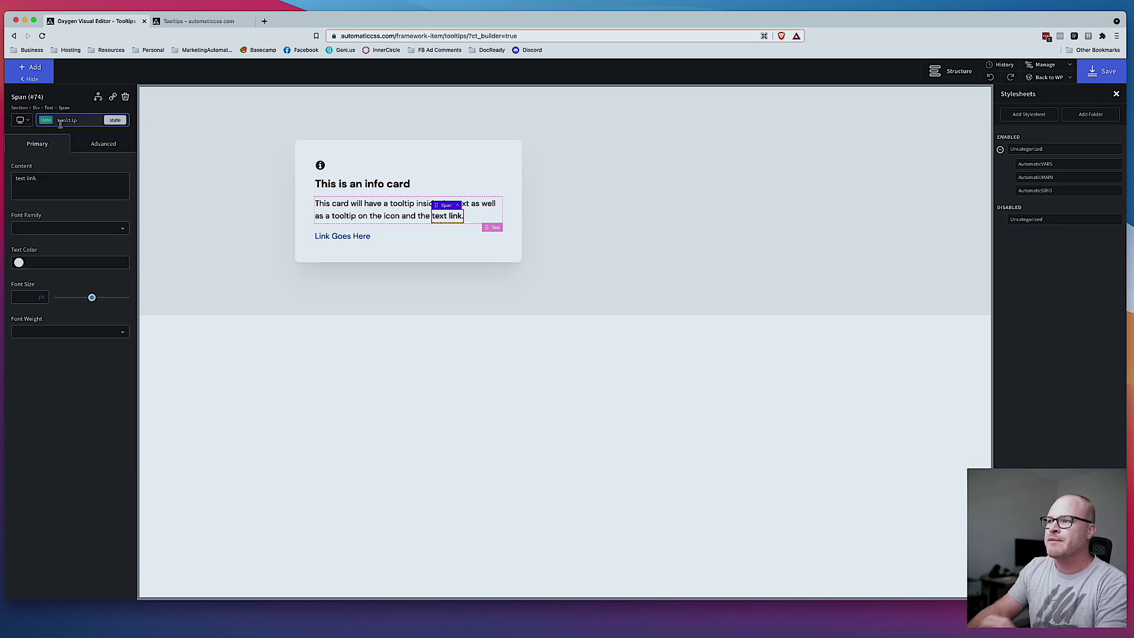
click(592, 201)
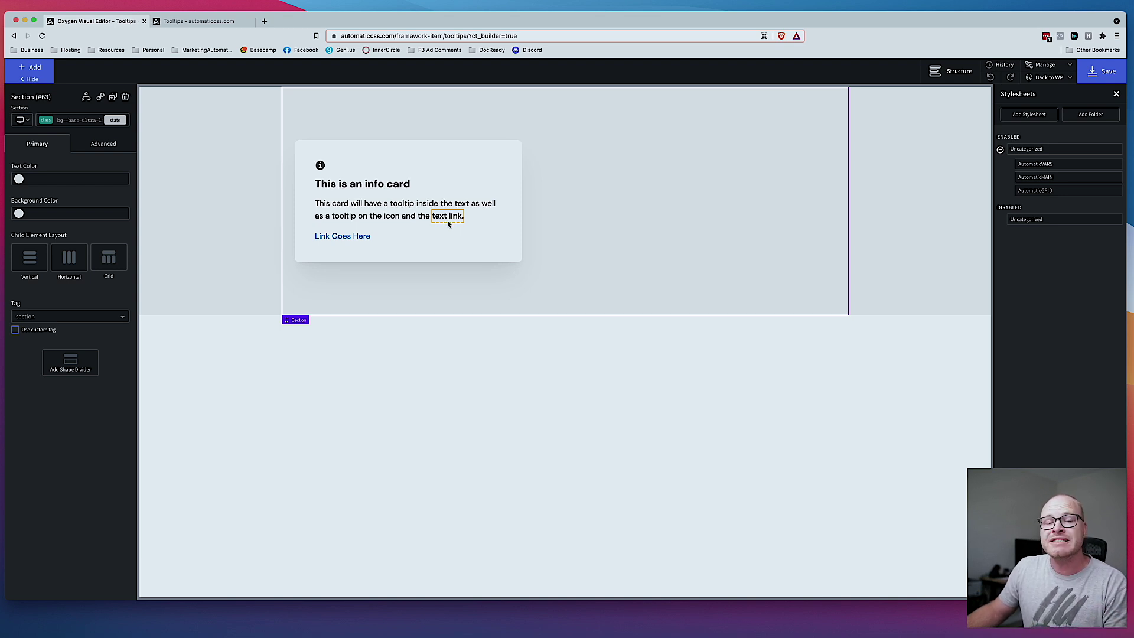
- Add the class "tooltip" to the card's "Link Goes Here" text link
click(348, 237)
click(99, 120)
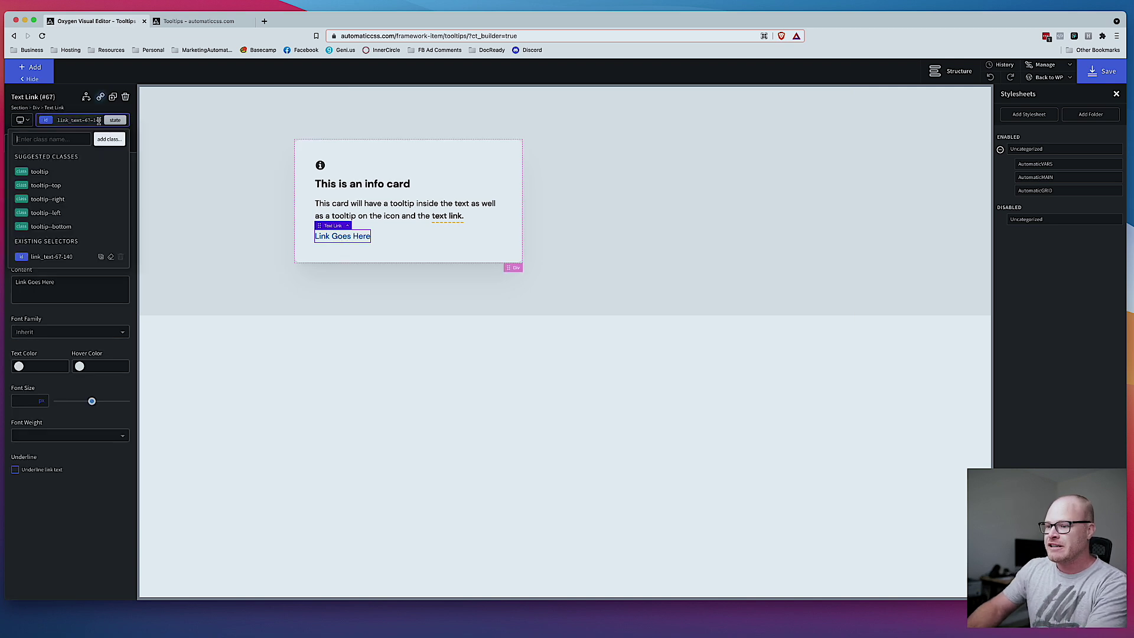
click(40, 172)
click(617, 222)
- Save the page and check the tooltips of the card's text link and paragraph span on the reloaded front end
click(1102, 71)
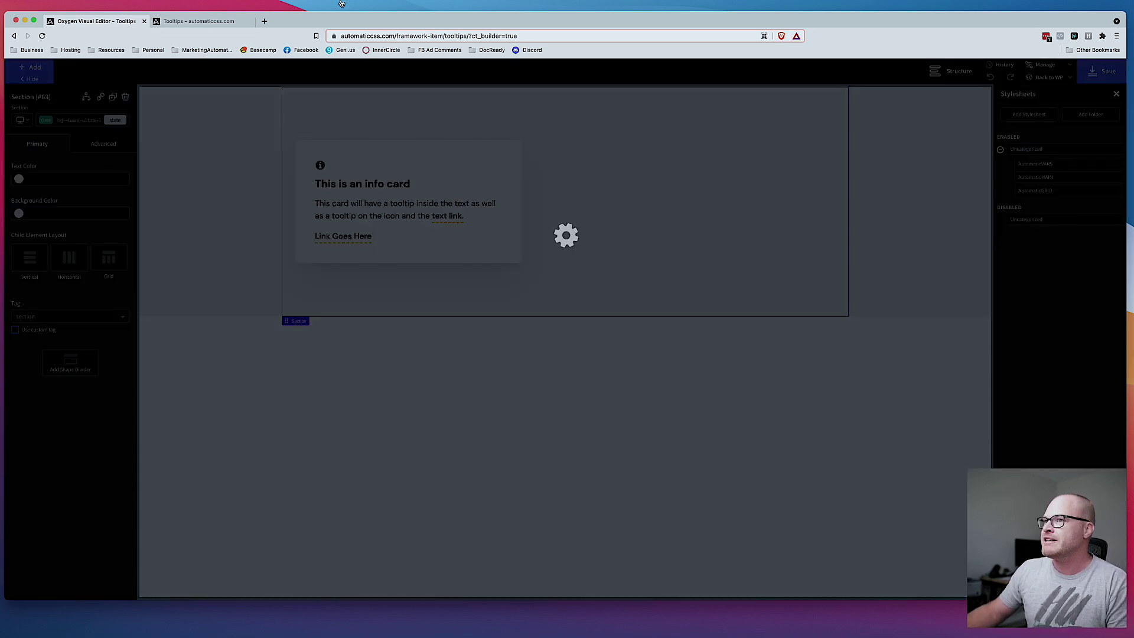
click(204, 21)
key(super+r)
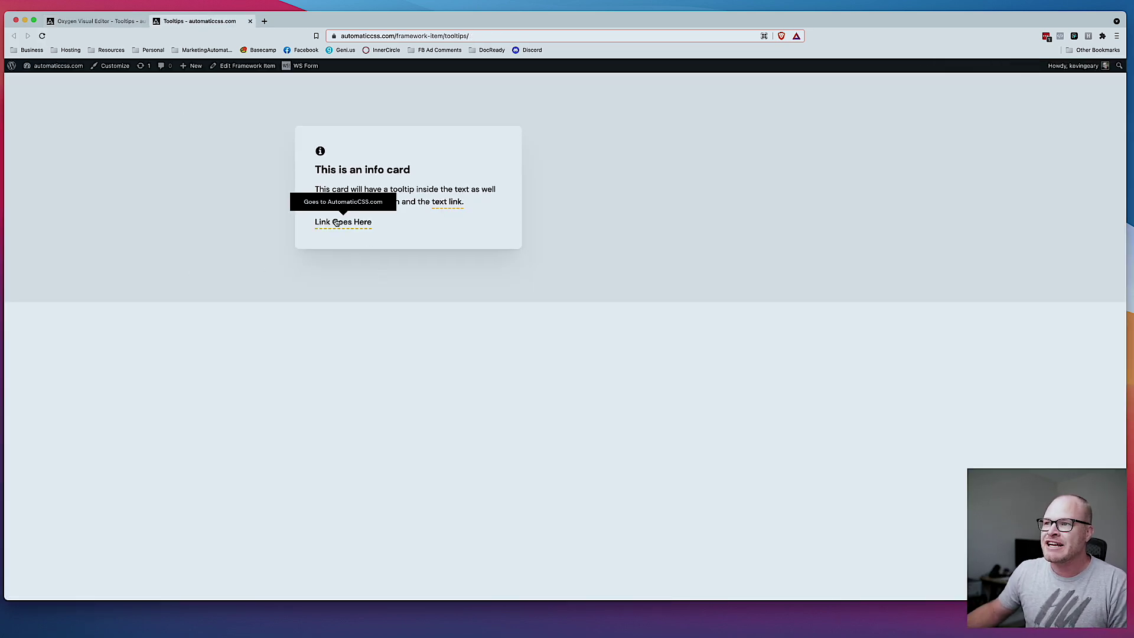
mouse_move(359, 229)
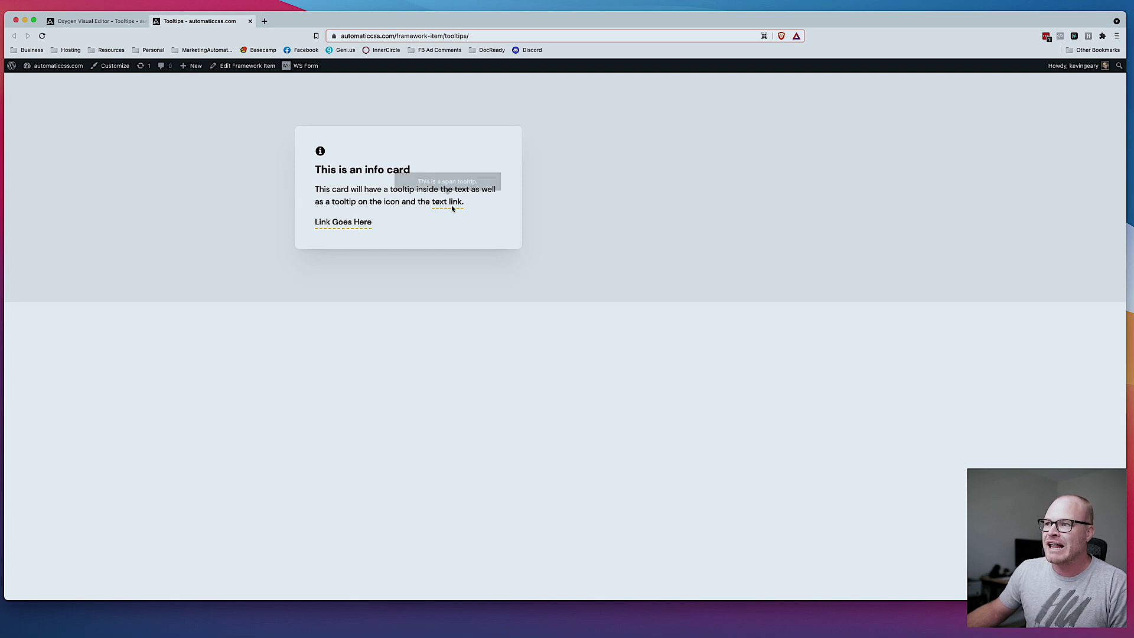
mouse_move(457, 205)
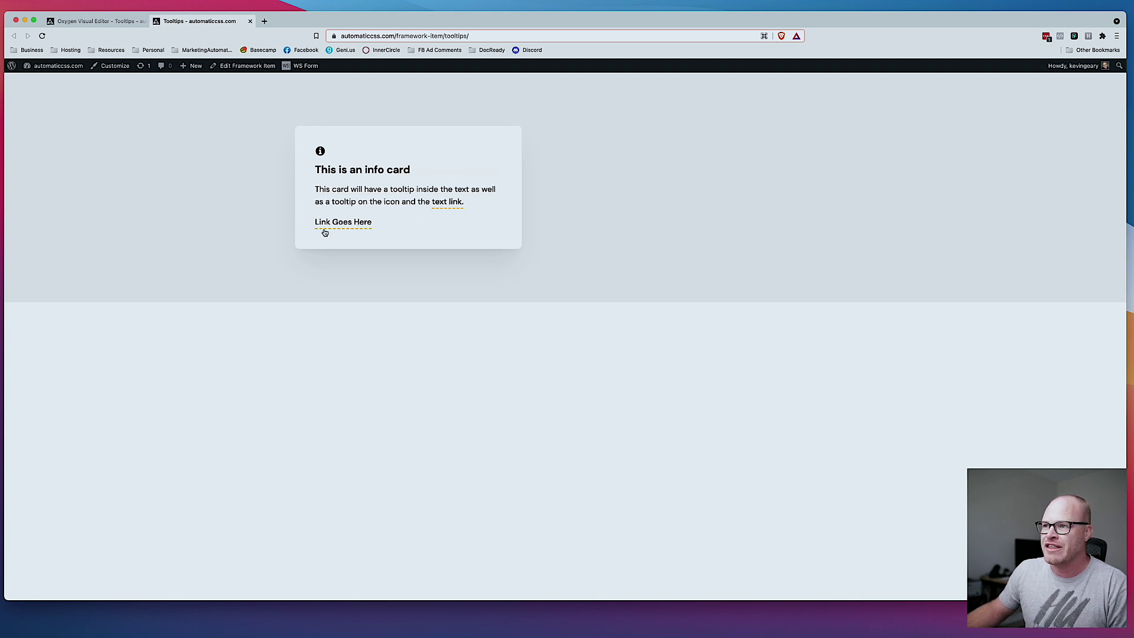
- Return to the editor and add the class "tooltip--right" to the card's info icon
key(ctrl+shift+Tab)
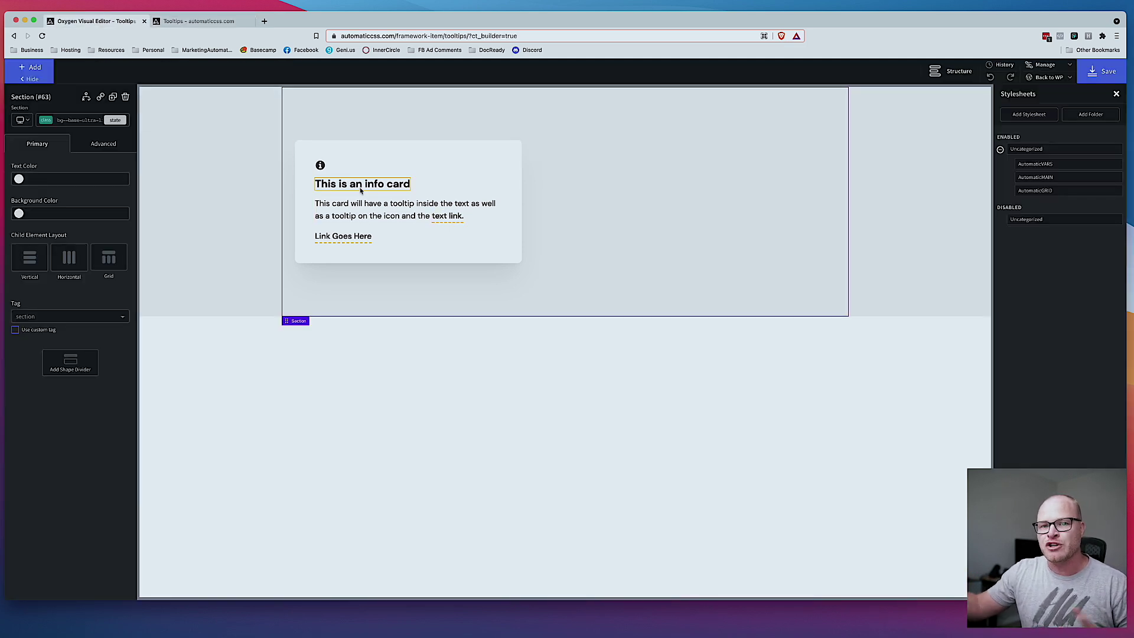
click(320, 165)
click(76, 121)
text(tooltip--right)
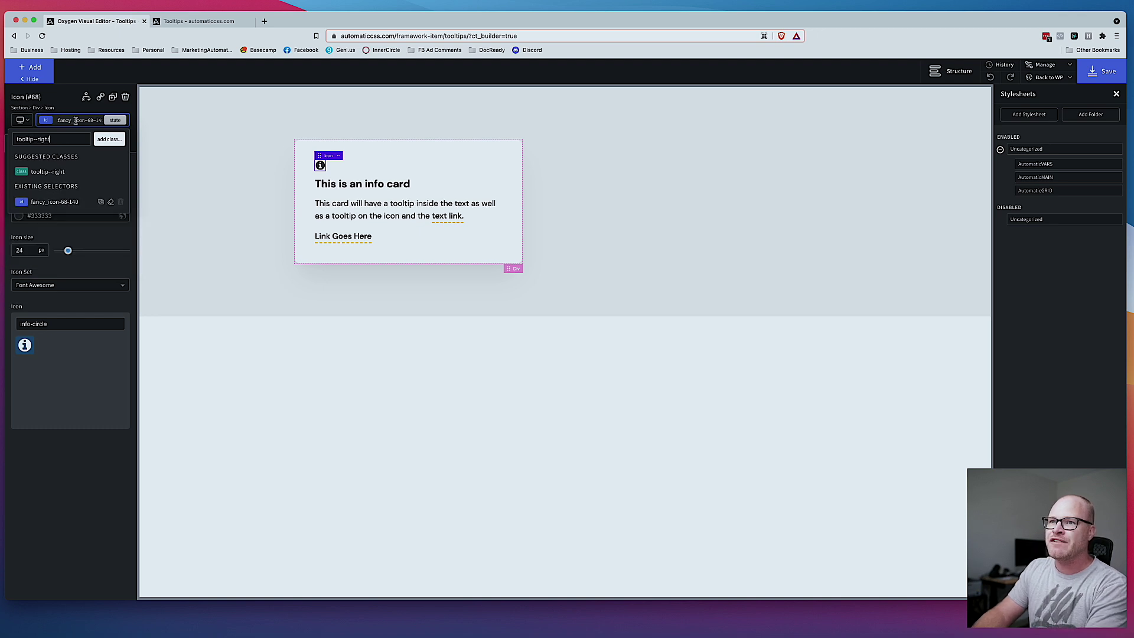
key(Return)
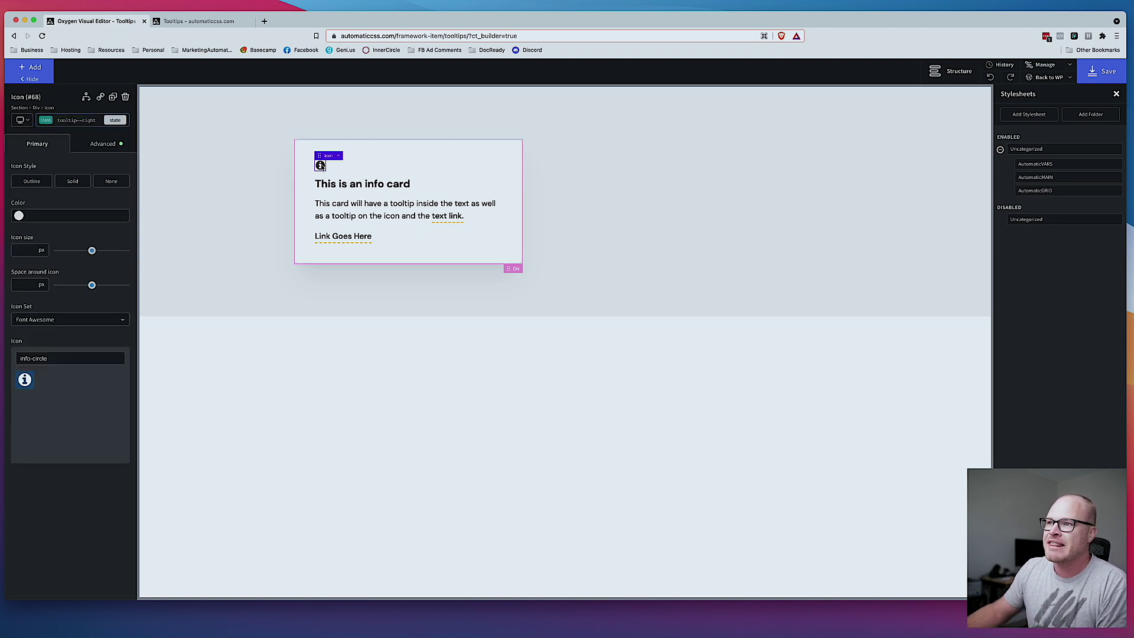
- Add the class "tooltip--bottom" to the "text link." span in the card's paragraph
click(448, 216)
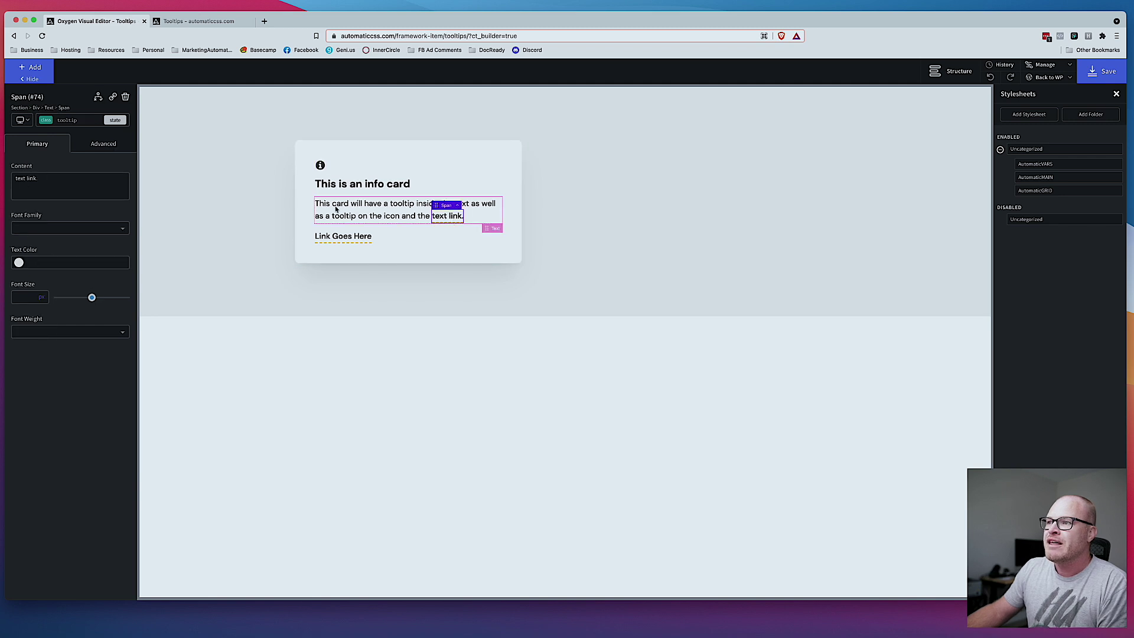
click(86, 120)
text(tooltip)
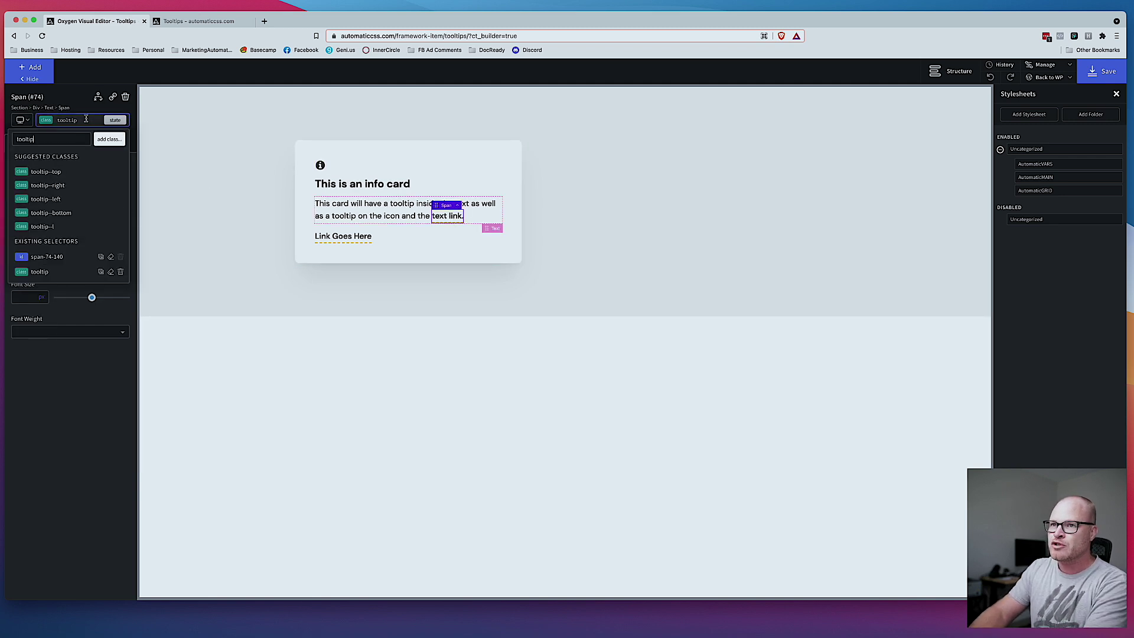
text(--bottom)
key(Return)
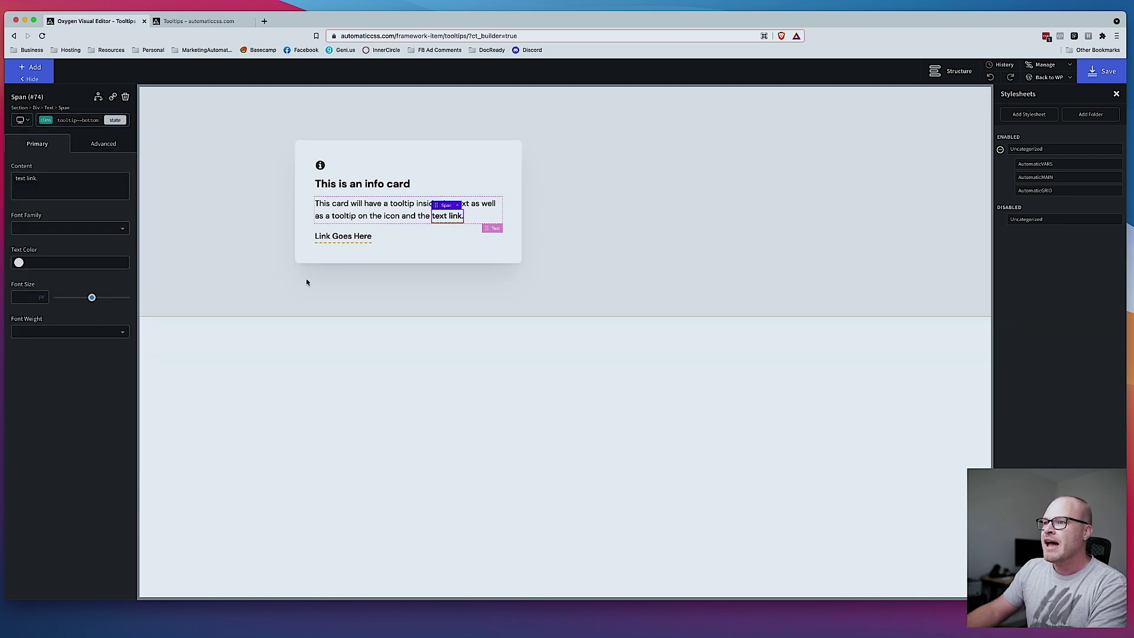
- Add the class "tooltip--left" to the card's "Link Goes Here" text link
click(343, 237)
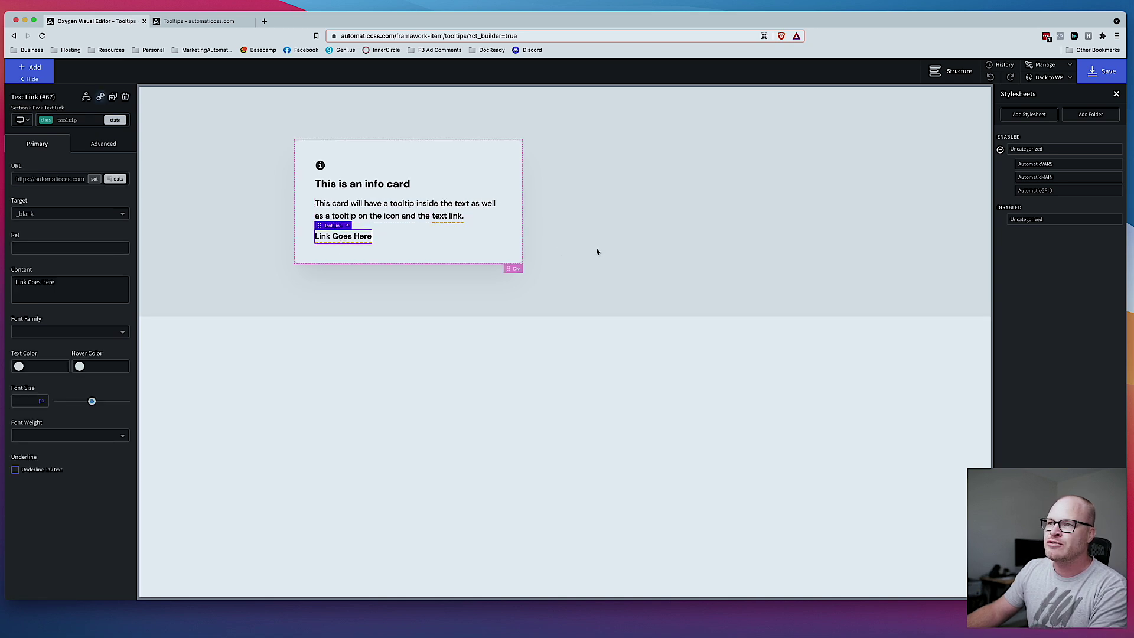
click(91, 120)
text(tooltip--left)
key(Return)
- Save the page and check the tooltip positions of the icon, paragraph span and text link on the front end
key(ctrl+s)
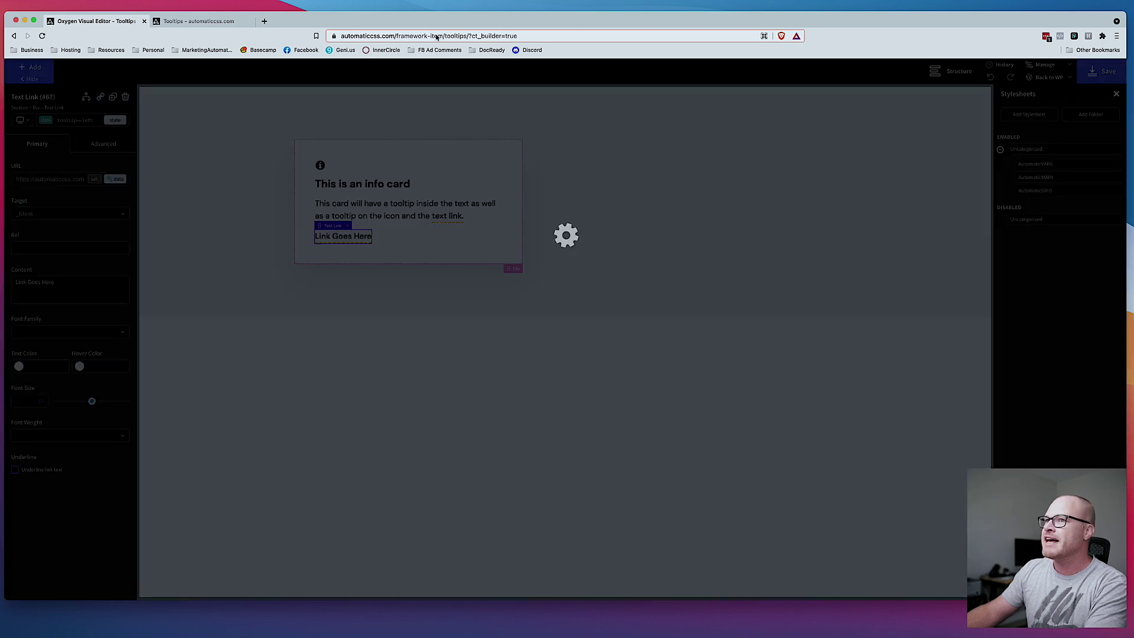
click(190, 21)
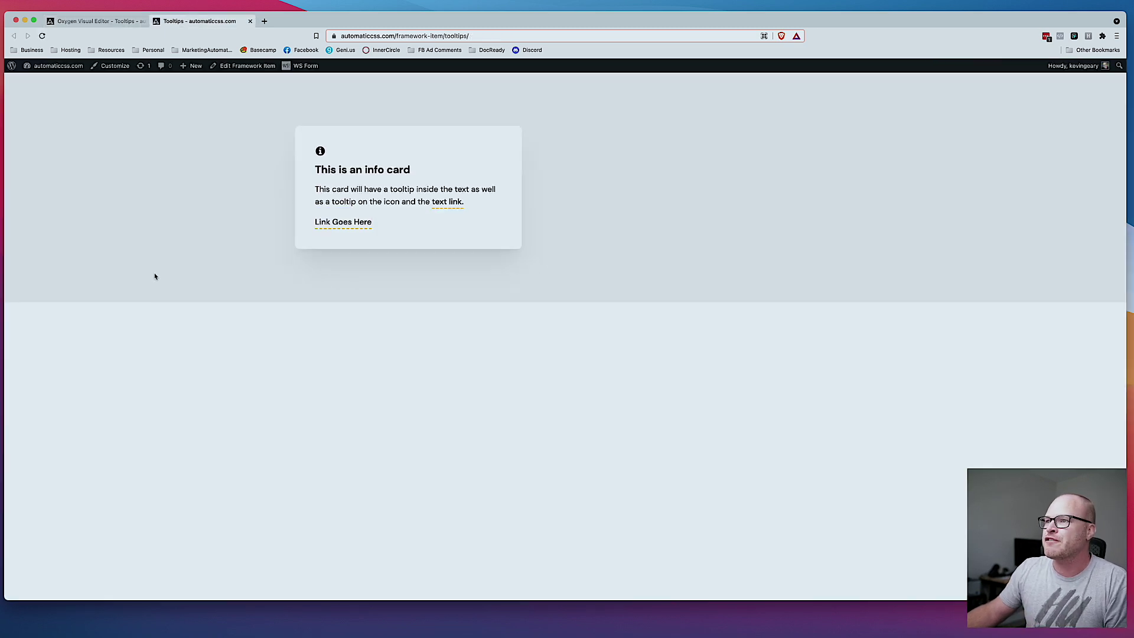
mouse_move(320, 153)
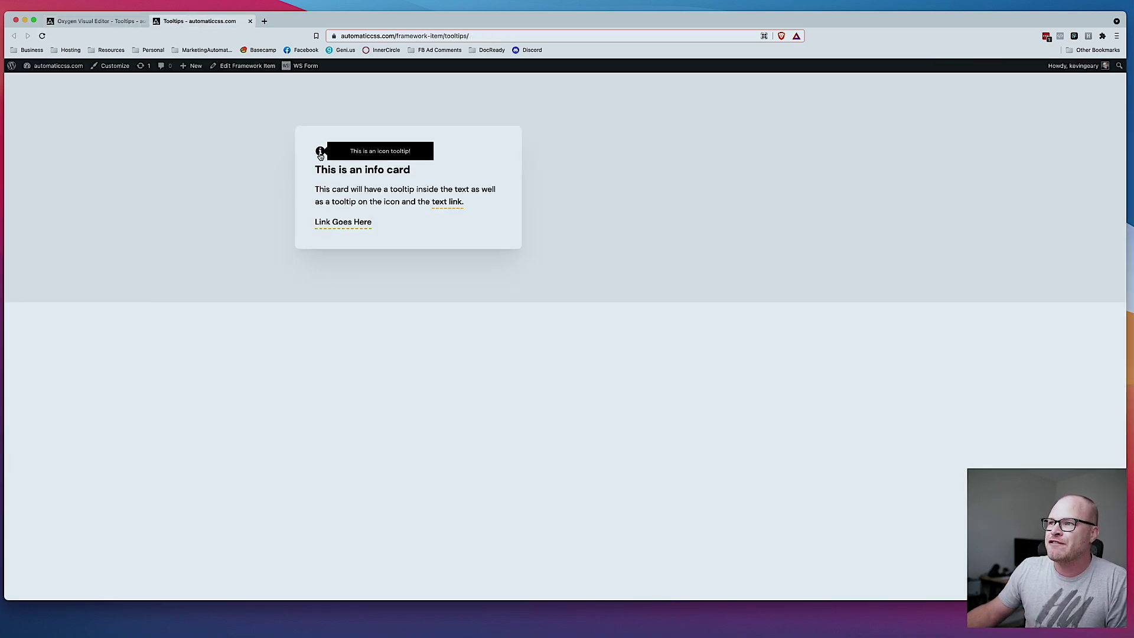
mouse_move(452, 204)
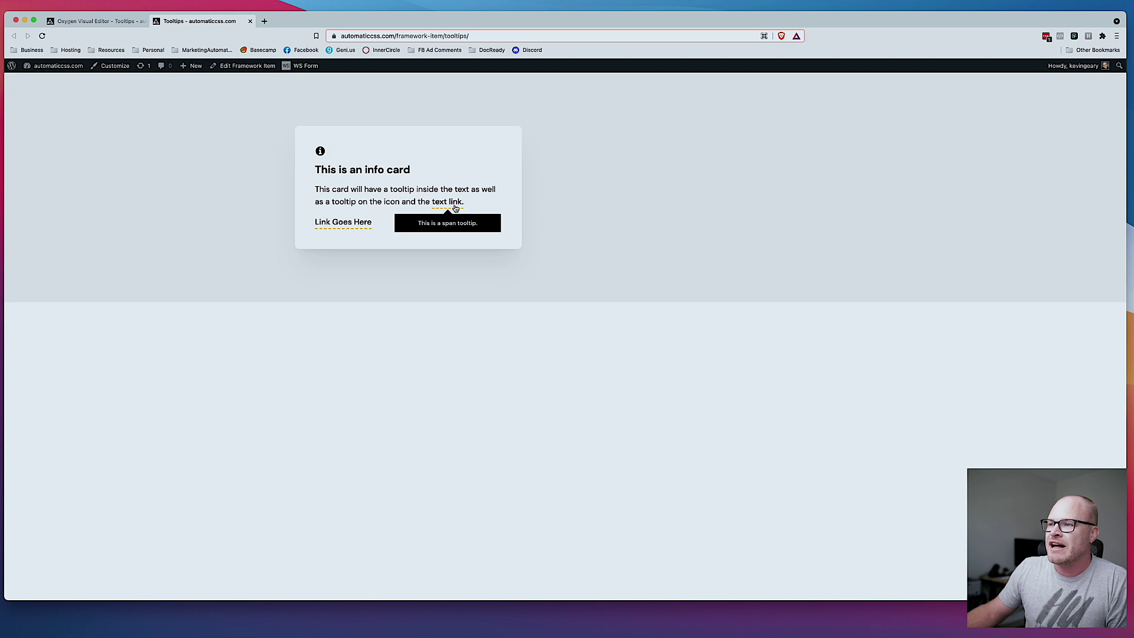
mouse_move(352, 223)
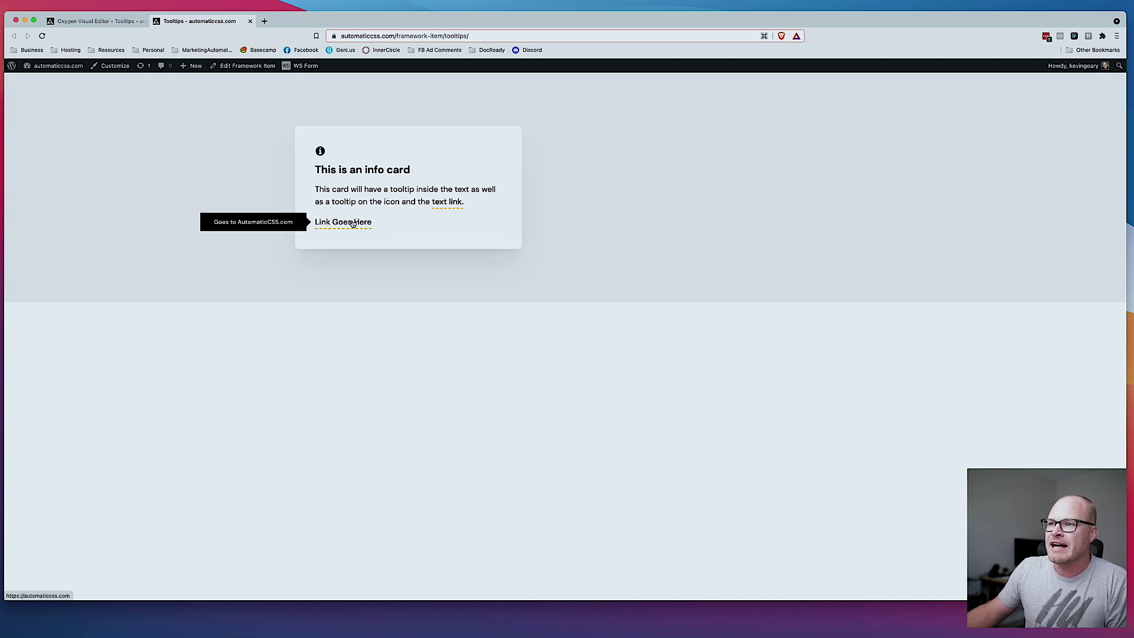
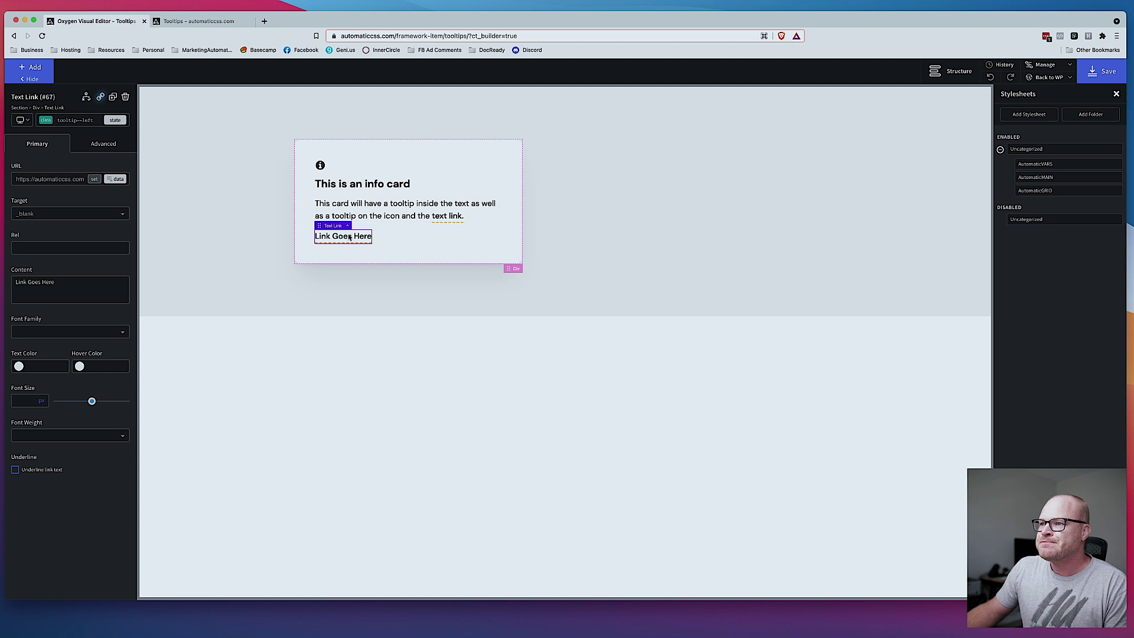
- Add the class "bg--primary" to the card's "Link Goes Here" text link in the editor
click(84, 122)
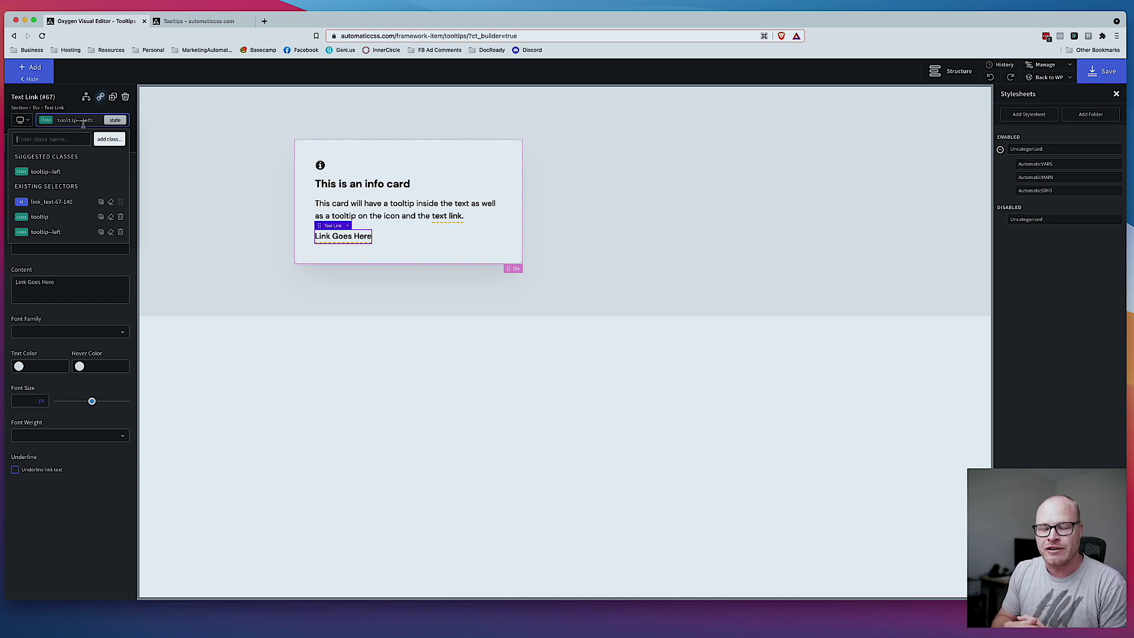
text(bg)
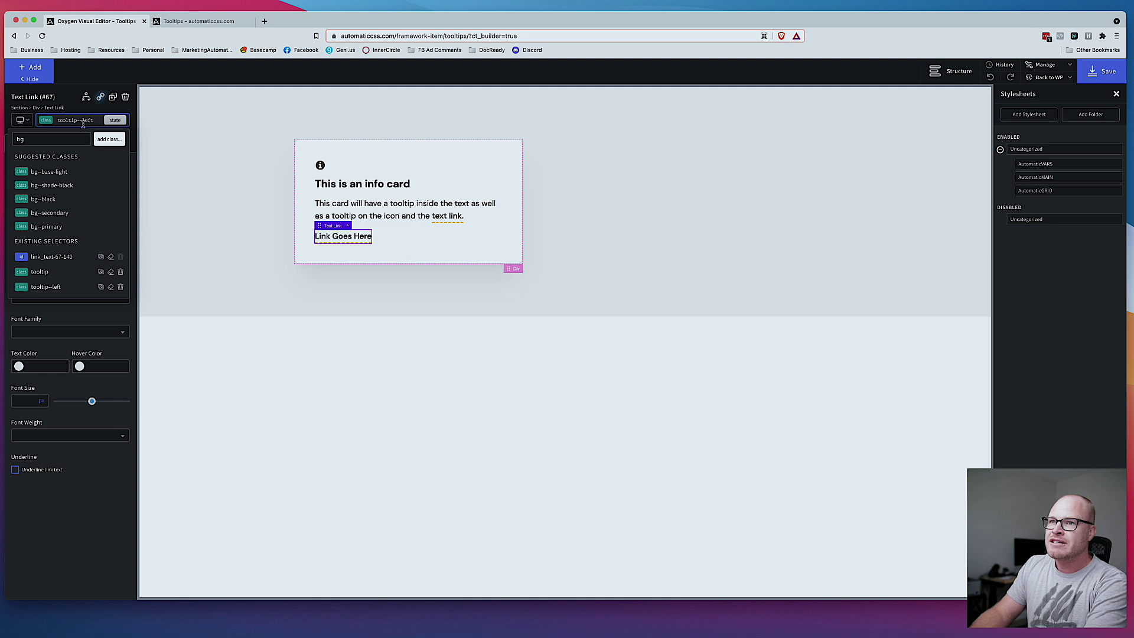
text(--primary)
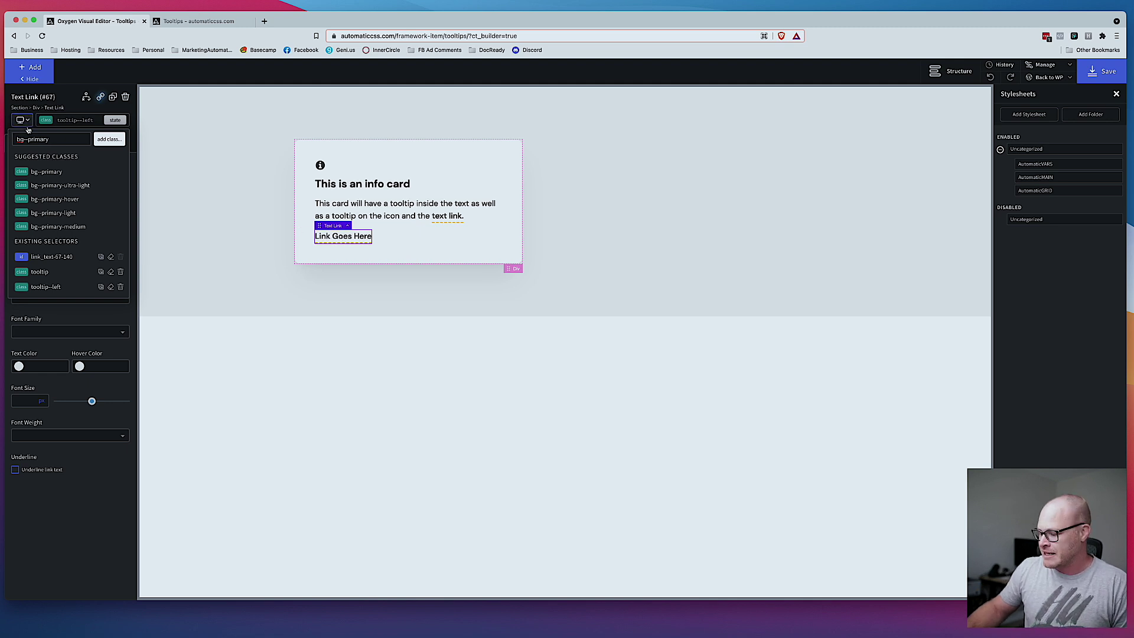
key(Return)
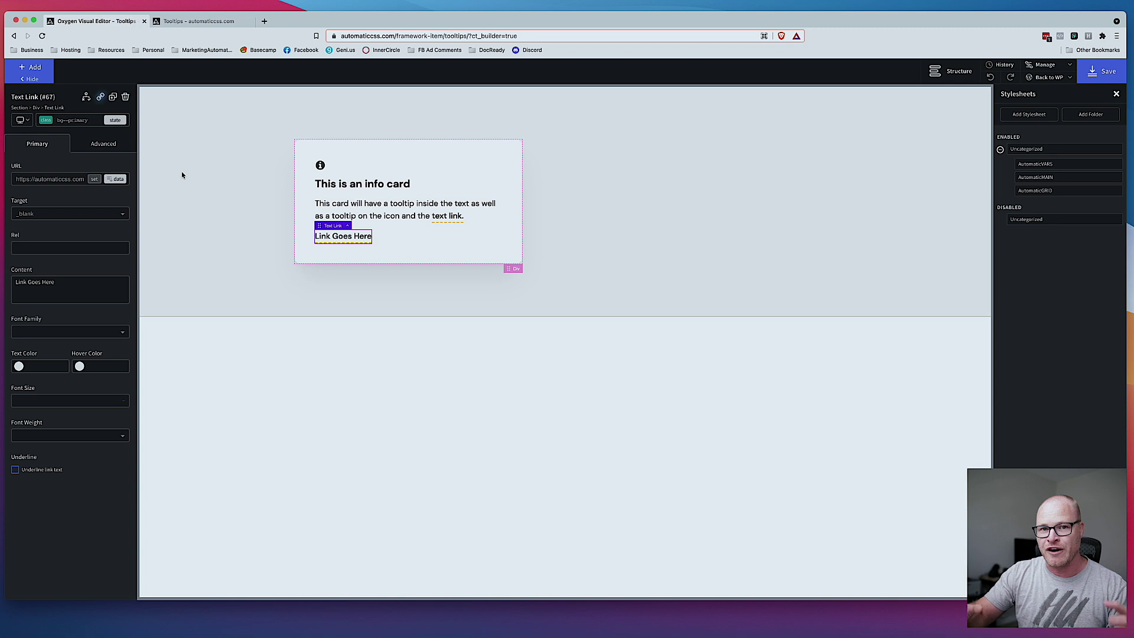
- Add the class "bg--accent" to the "text link." span in the card's paragraph
click(447, 216)
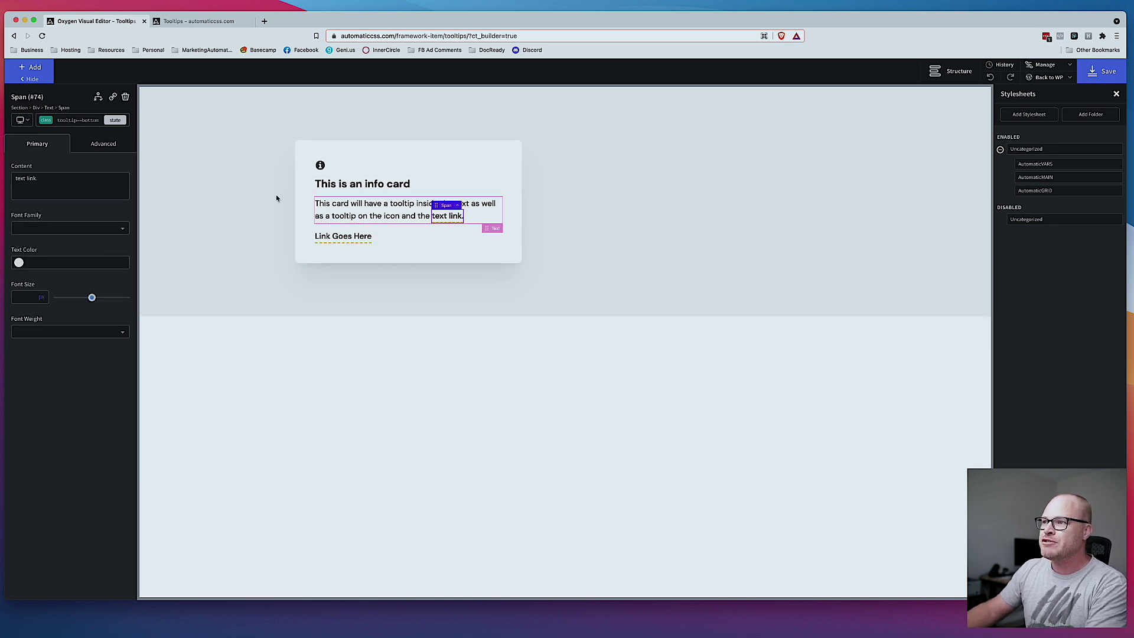
click(84, 122)
text(bg)
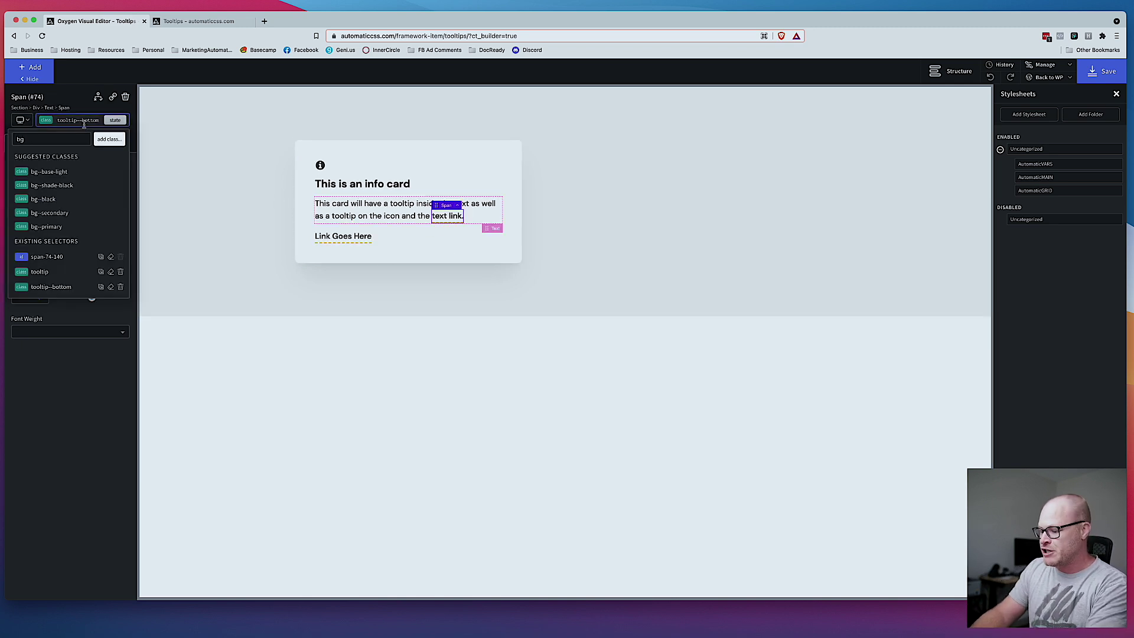
text(--)
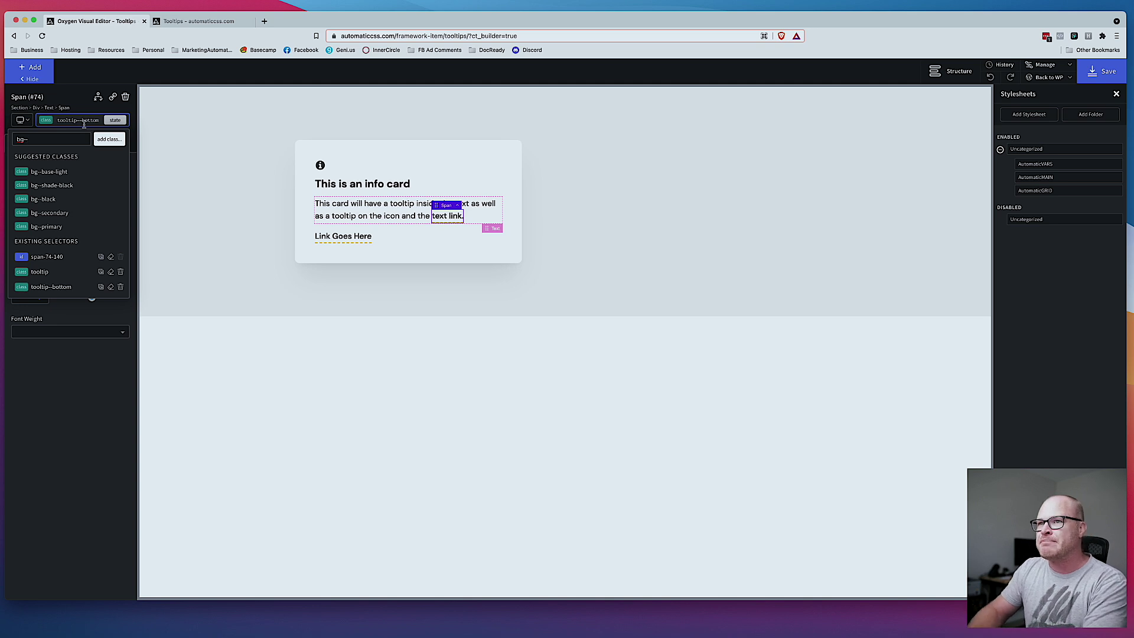
text(accent)
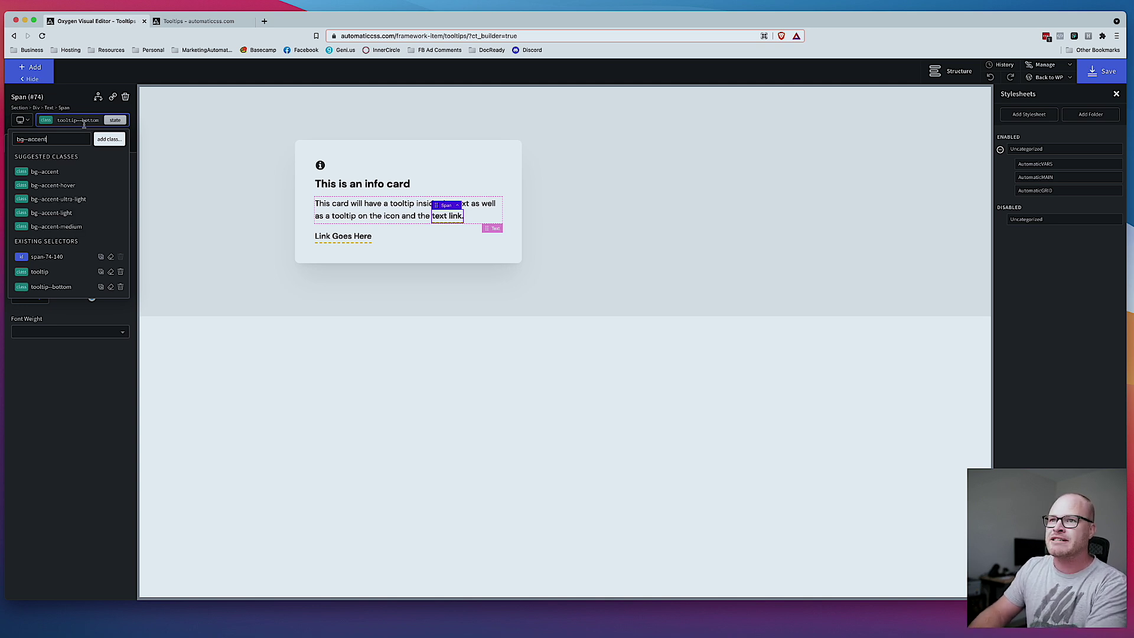
key(Return)
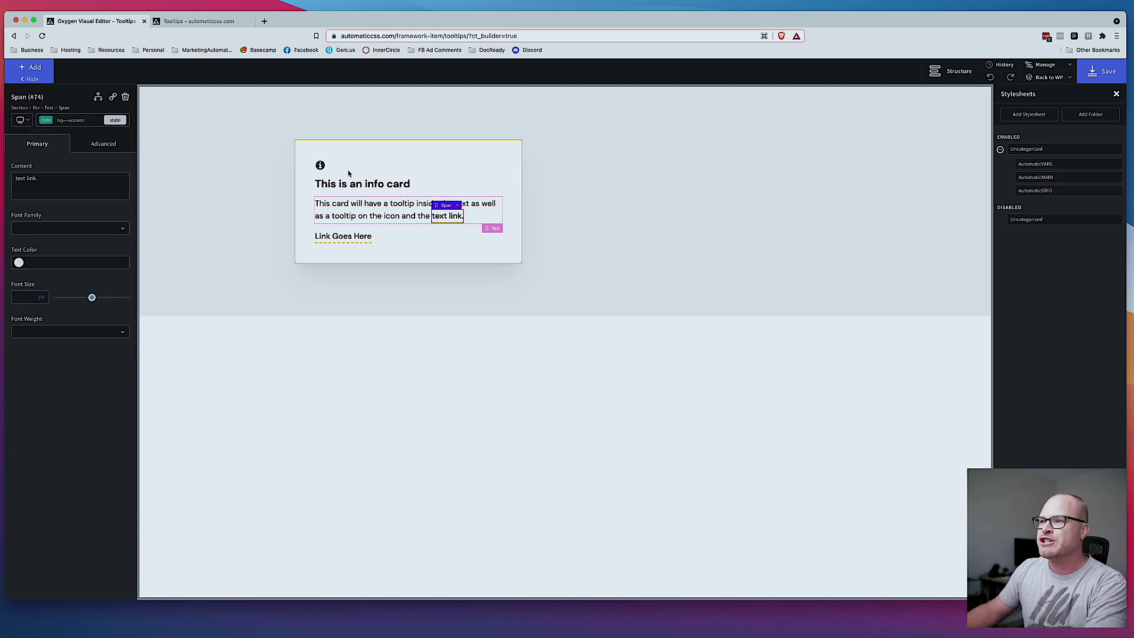
- Add the class "bg--white" to the card's info icon
click(320, 166)
click(81, 121)
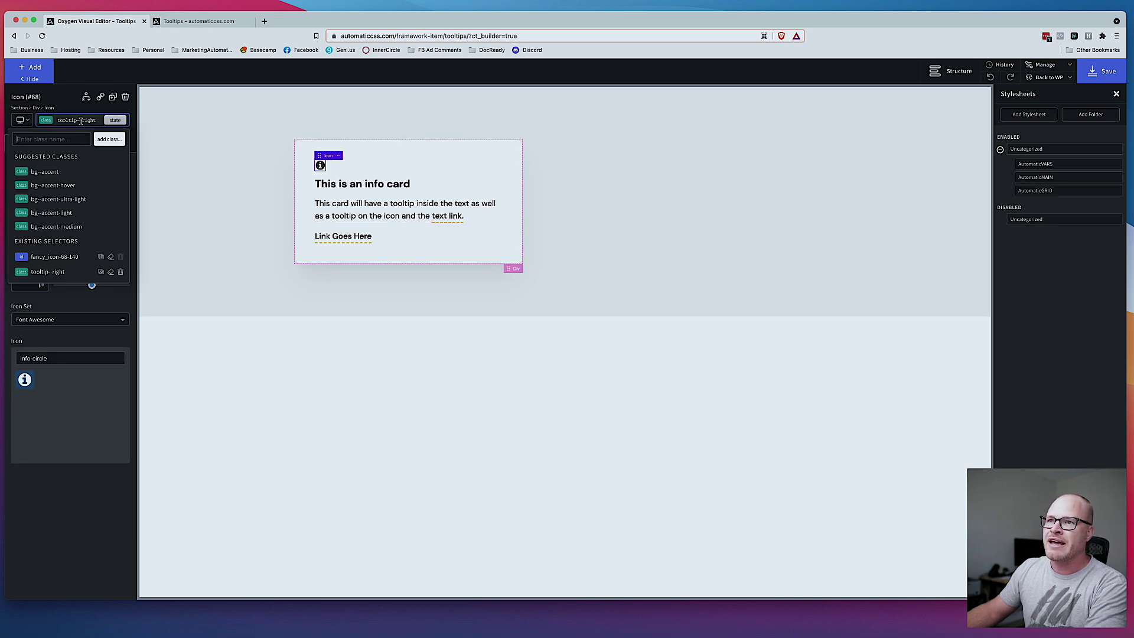
text(bg--white)
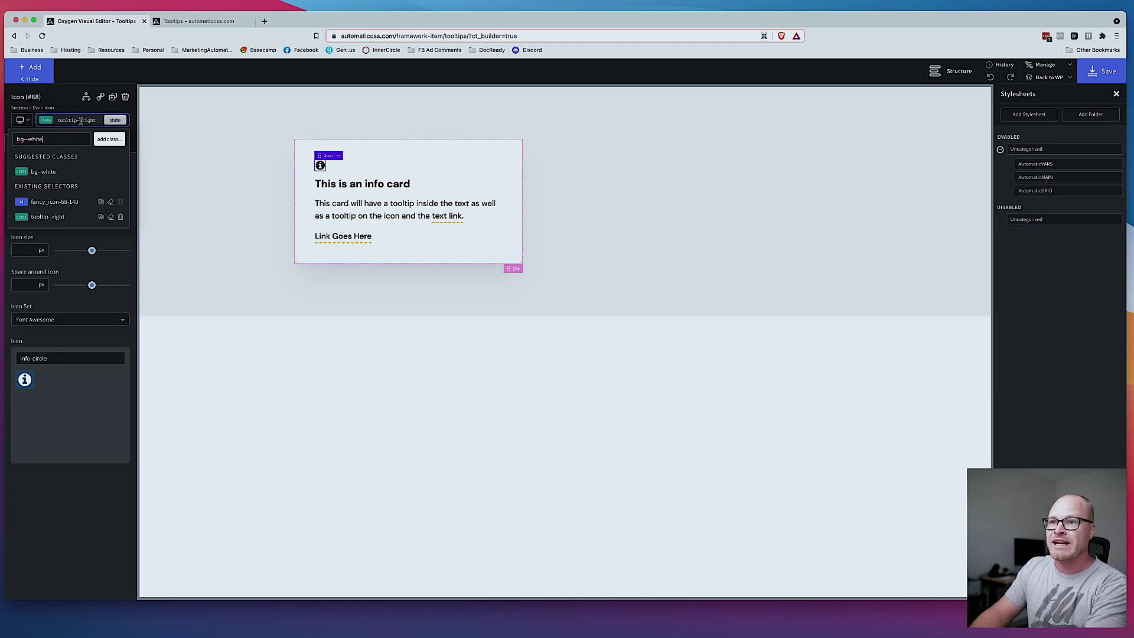
key(Return)
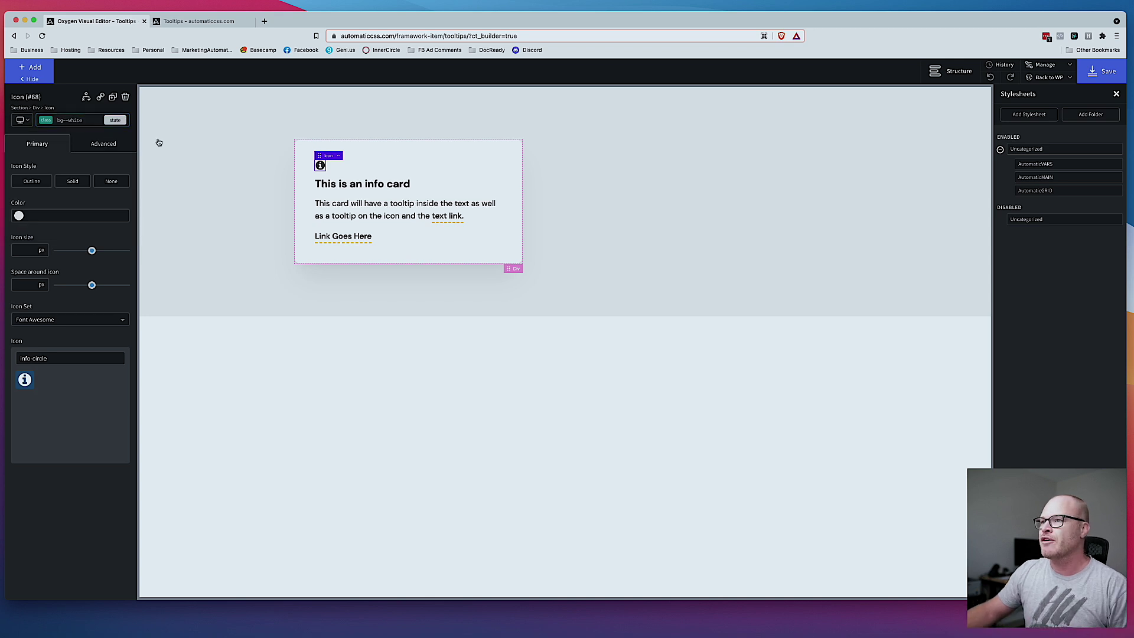
- Save the page, reload the front end and check the tooltip background colours of the text link, paragraph span and icon
click(1102, 71)
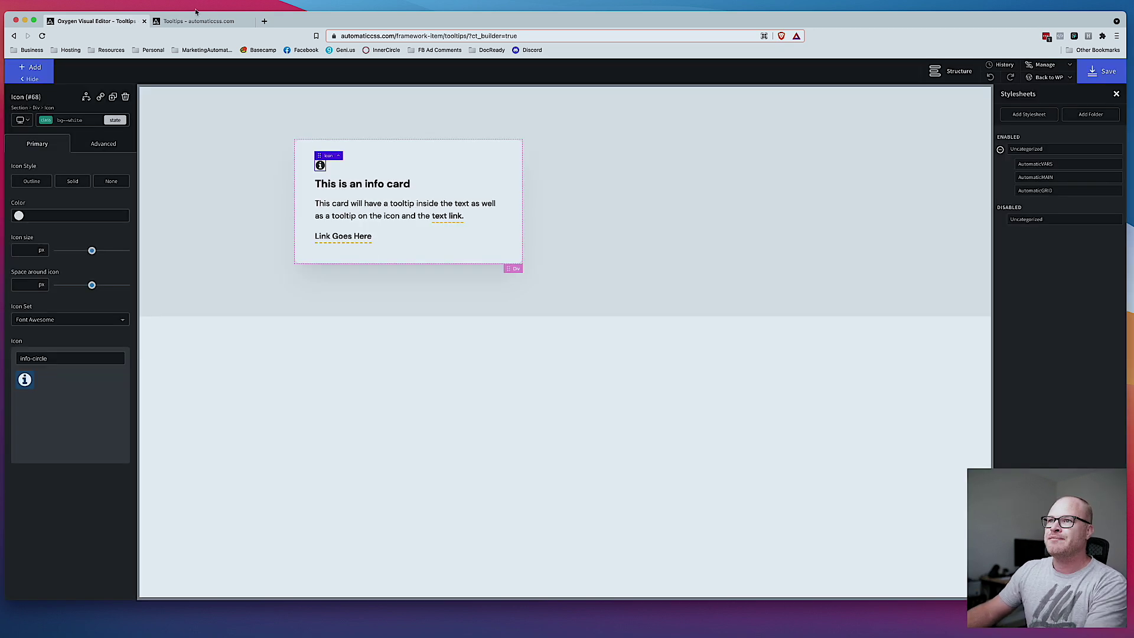
click(201, 22)
key(super+r)
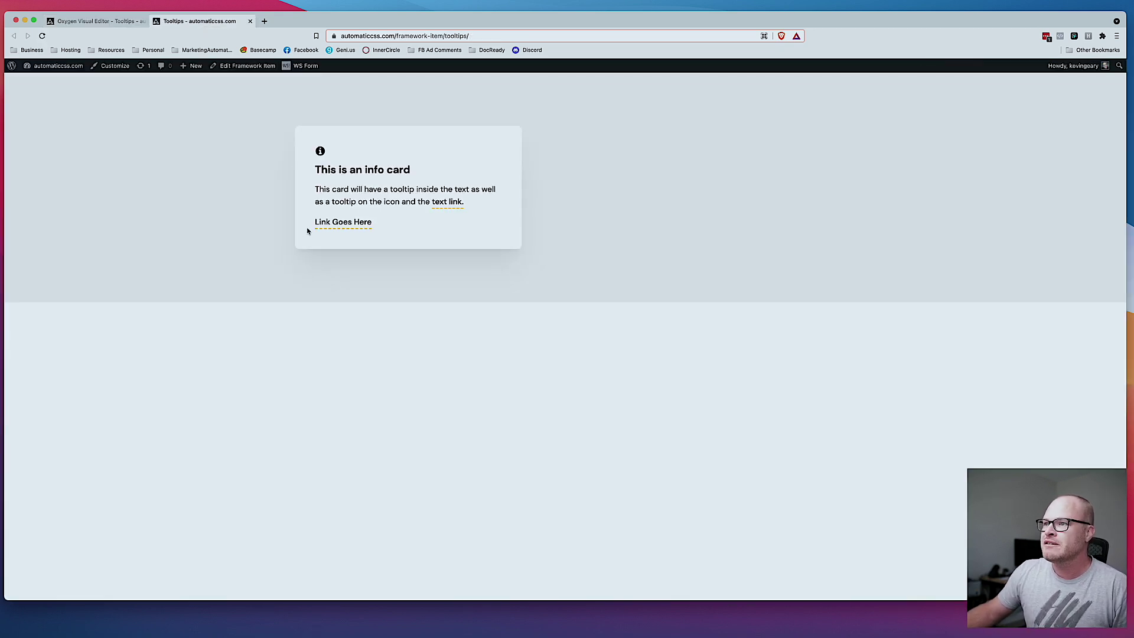
mouse_move(324, 229)
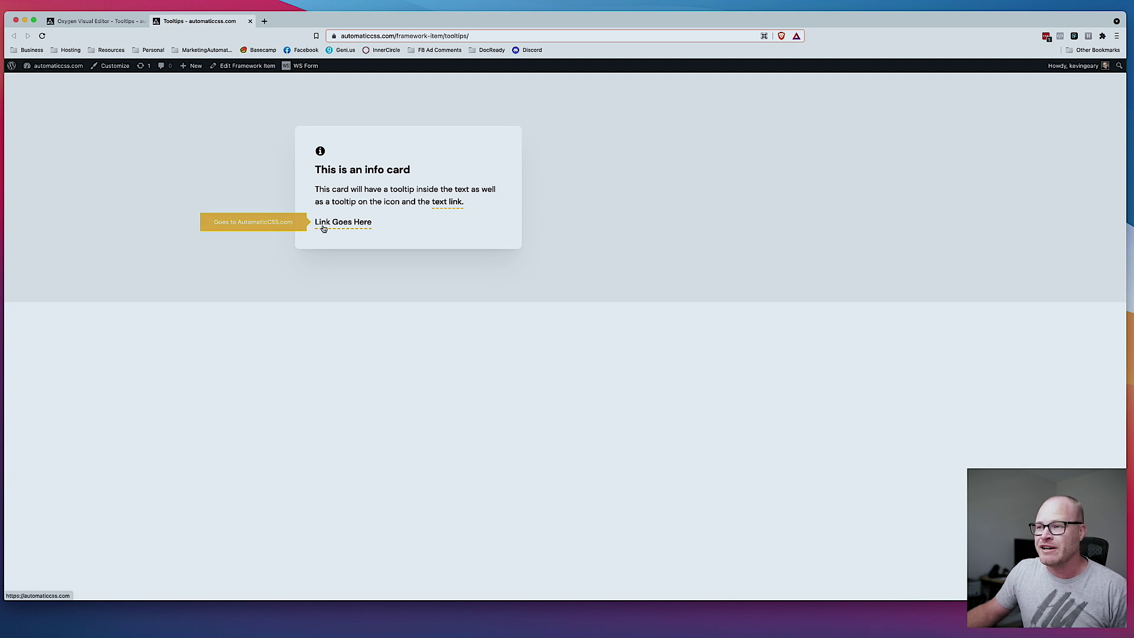
mouse_move(449, 203)
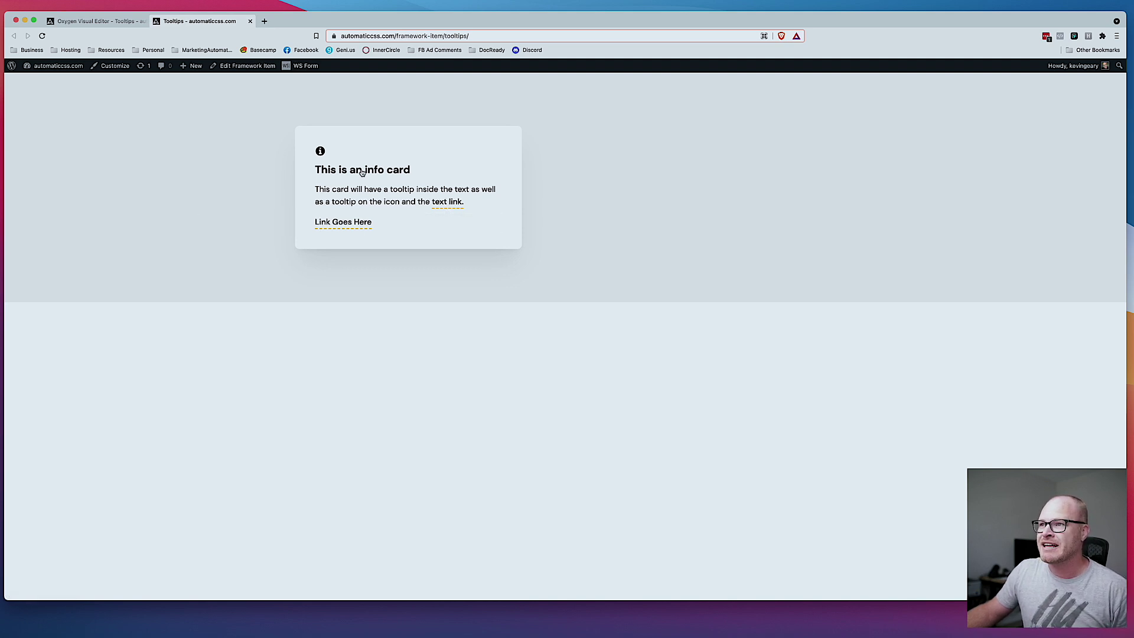
mouse_move(319, 152)
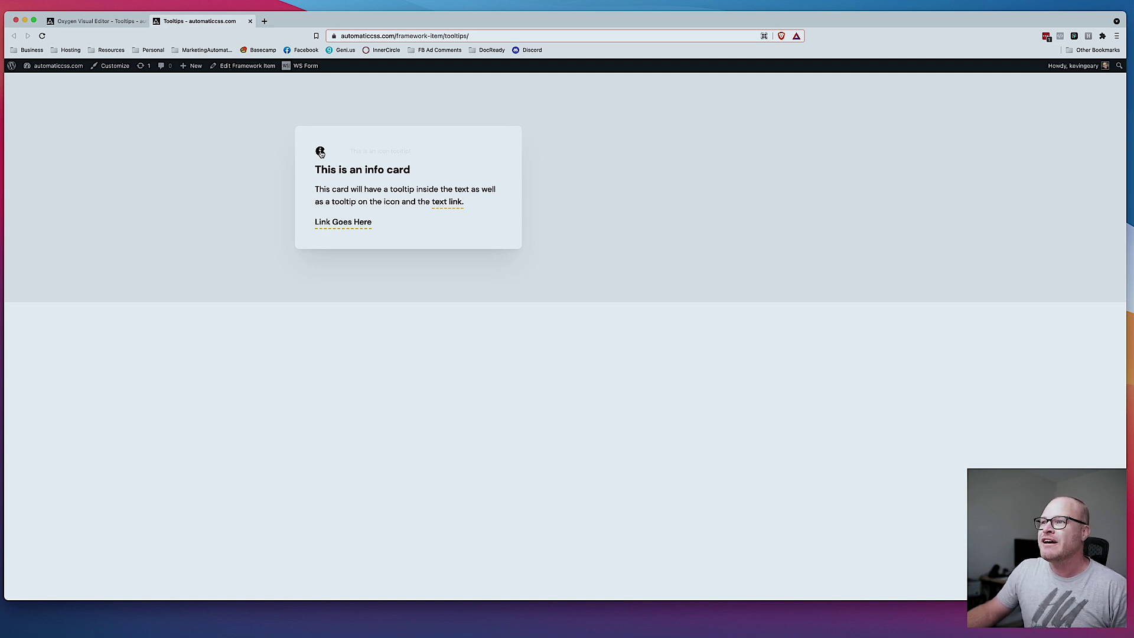
- Select the card's text link in the editor, and recheck the readability of the tooltip text on the front end
key(super+1)
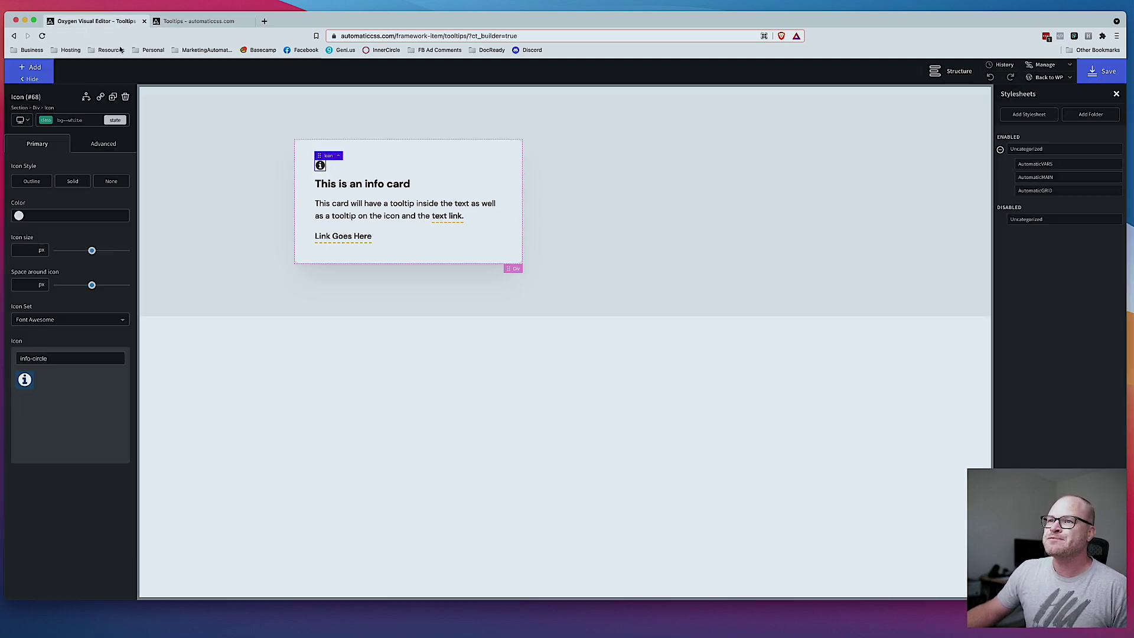
click(350, 238)
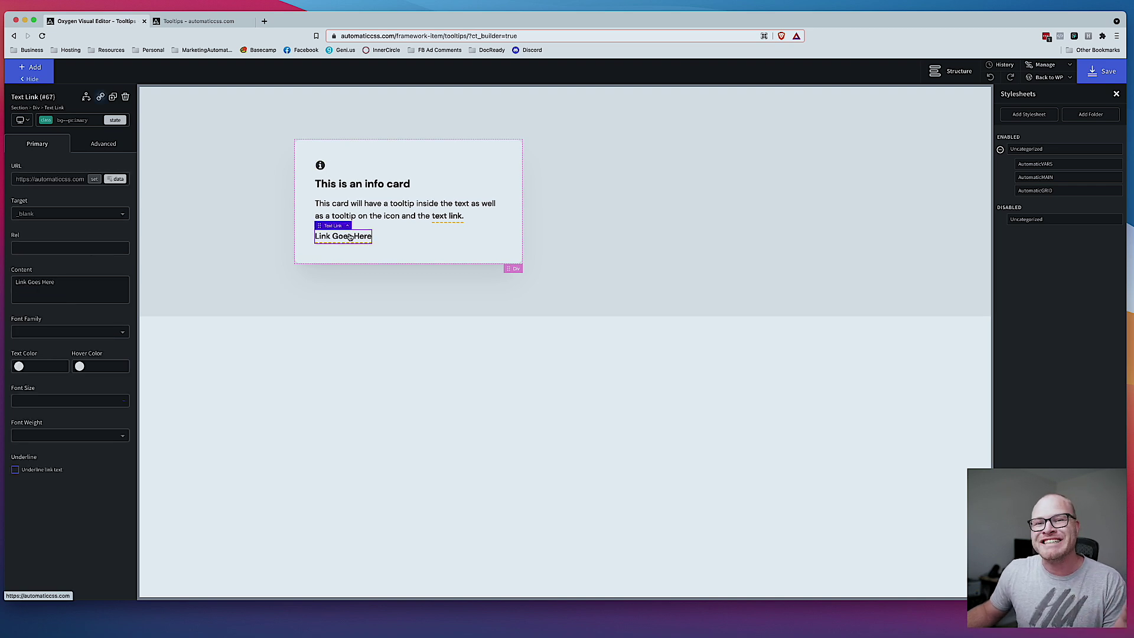
click(183, 23)
mouse_move(346, 225)
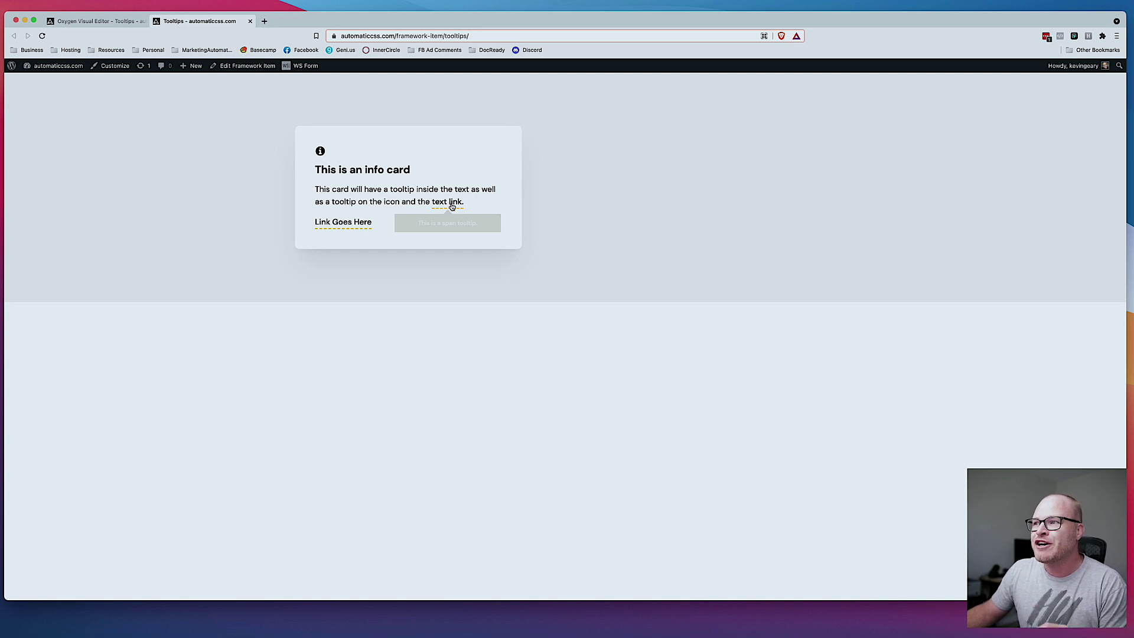
mouse_move(321, 152)
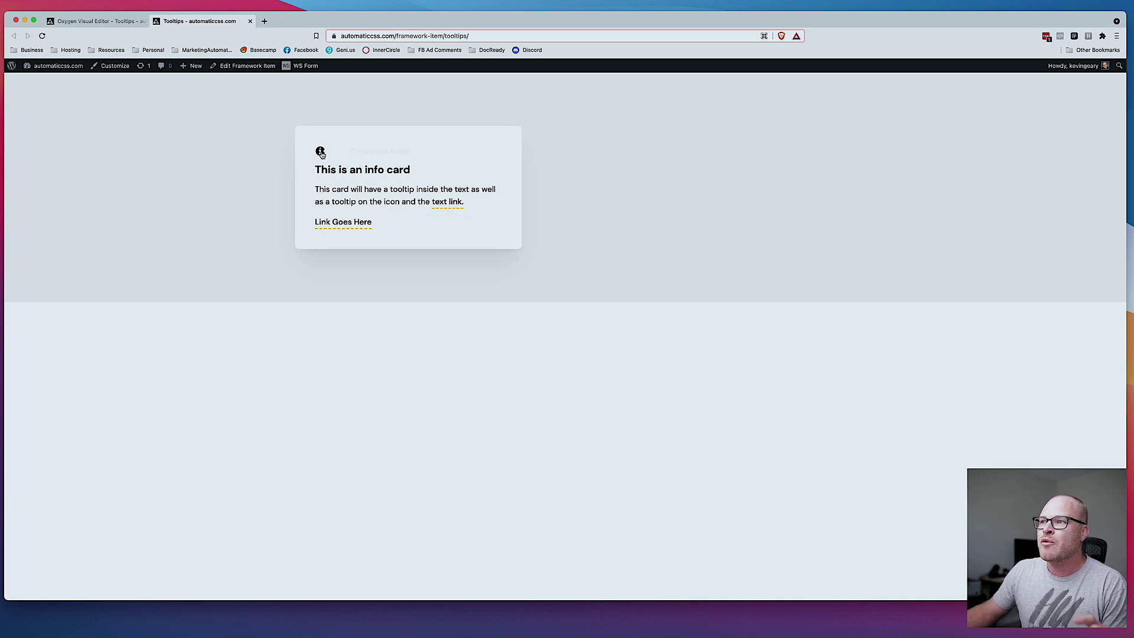
- Add the class "text--primary-ultra-dark" to the card's "Link Goes Here" text link in the editor
click(96, 21)
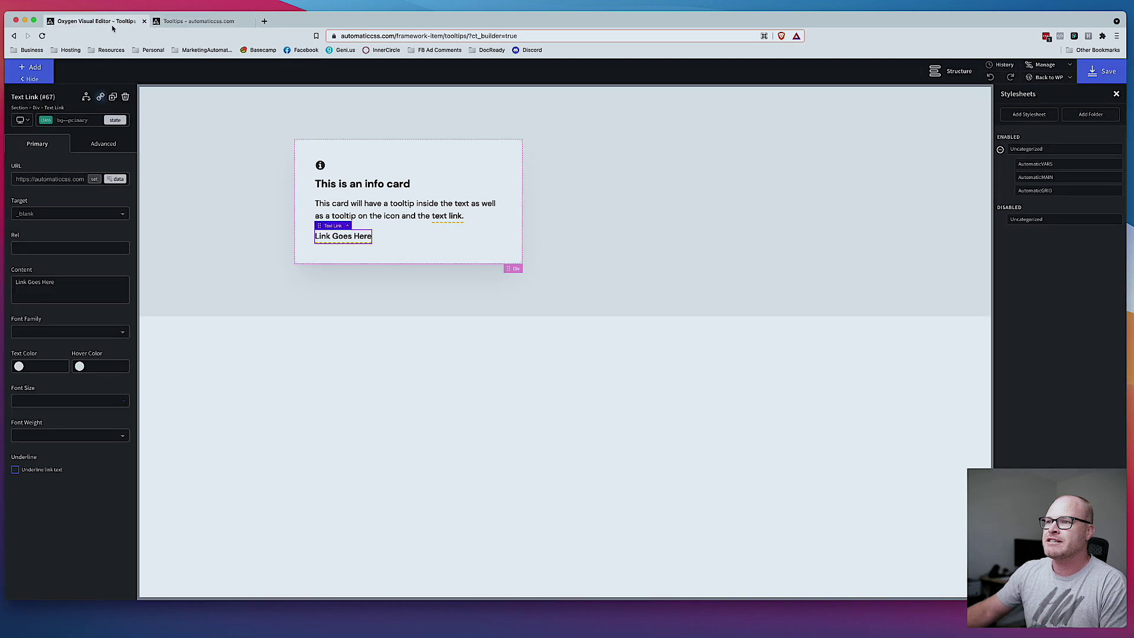
click(82, 121)
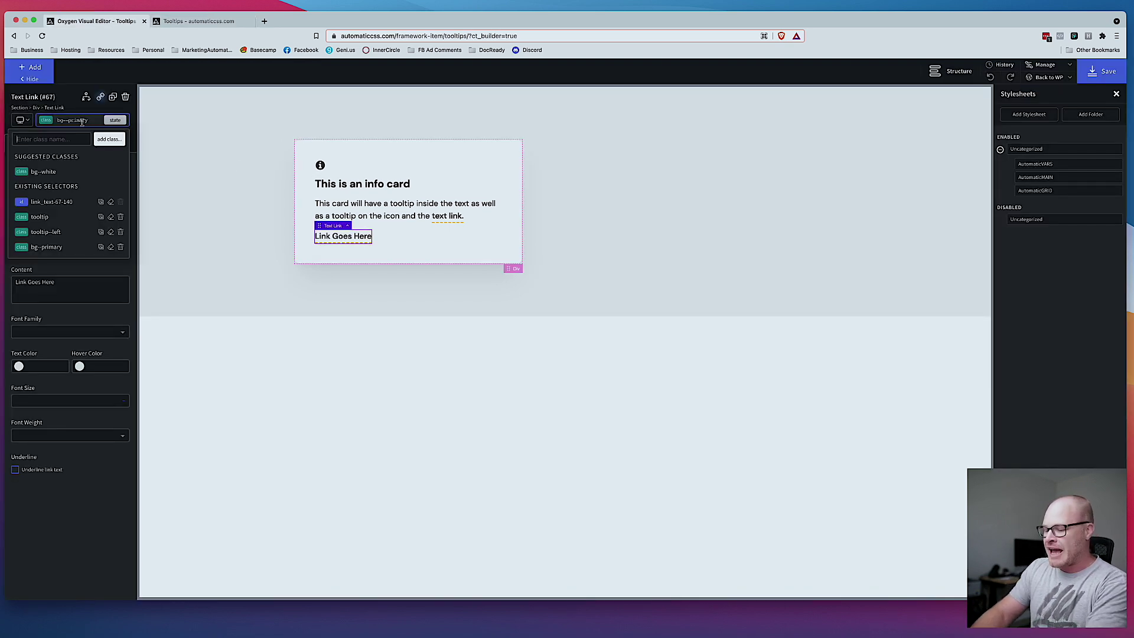
text(text--)
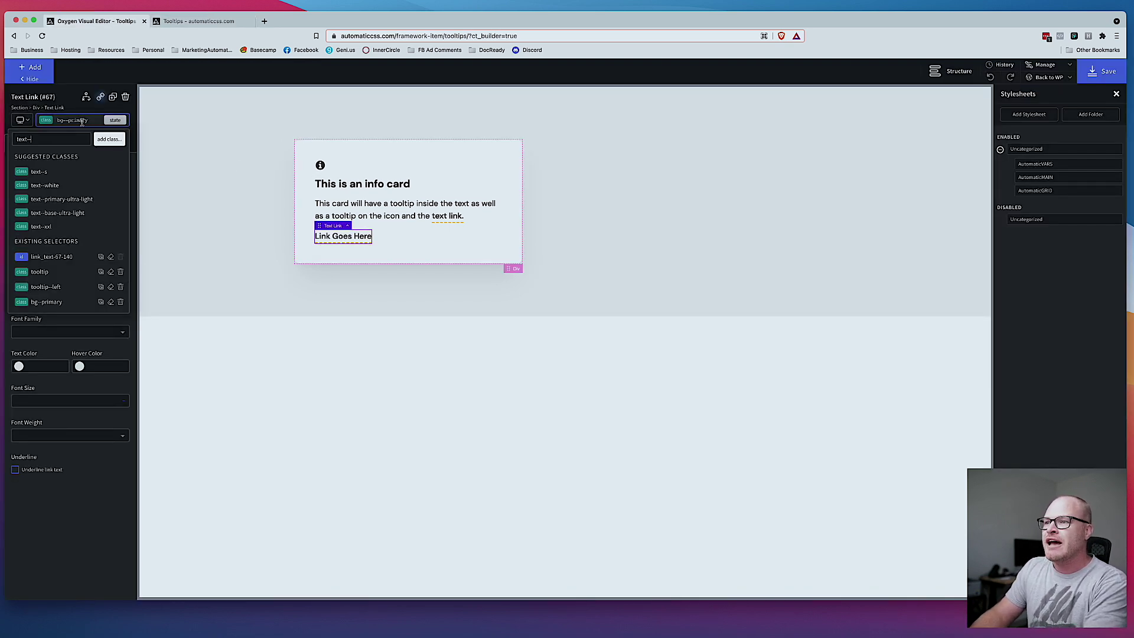
text(primary-ultra-dark)
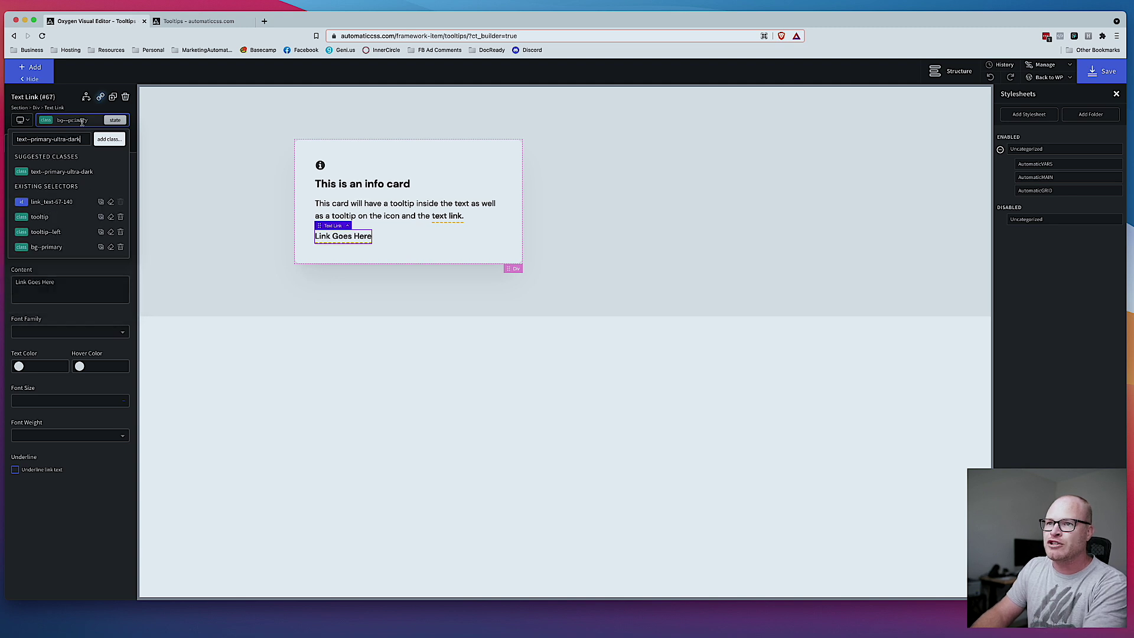
key(Return)
- Add the class "text--accent-ultra-dark" to the "text link." span in the card's paragraph
click(448, 216)
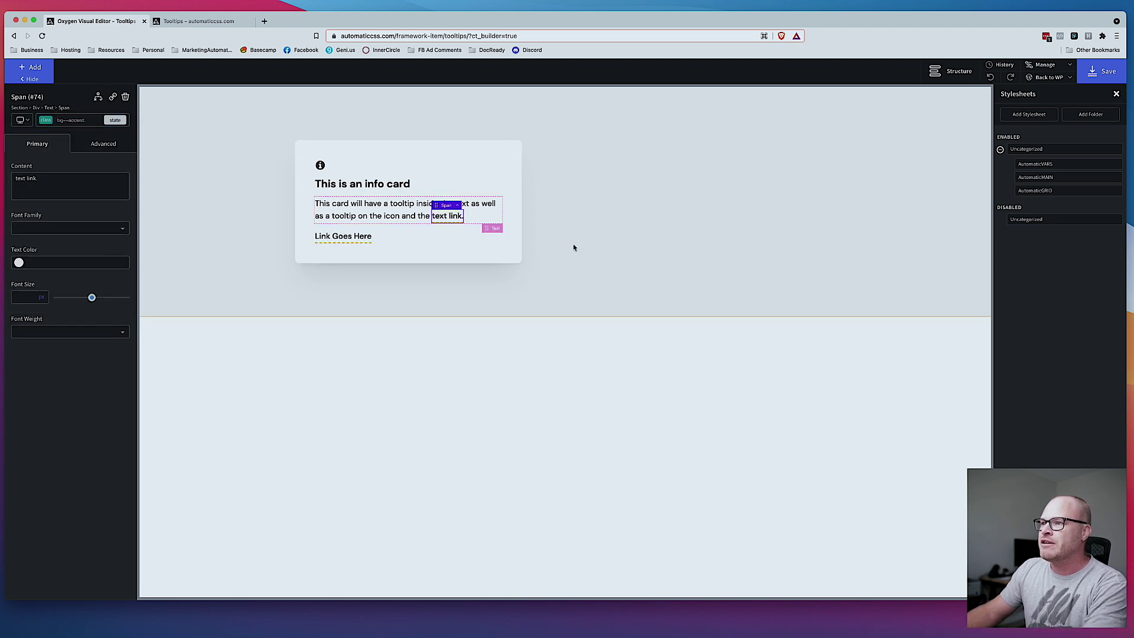
click(74, 120)
text(te)
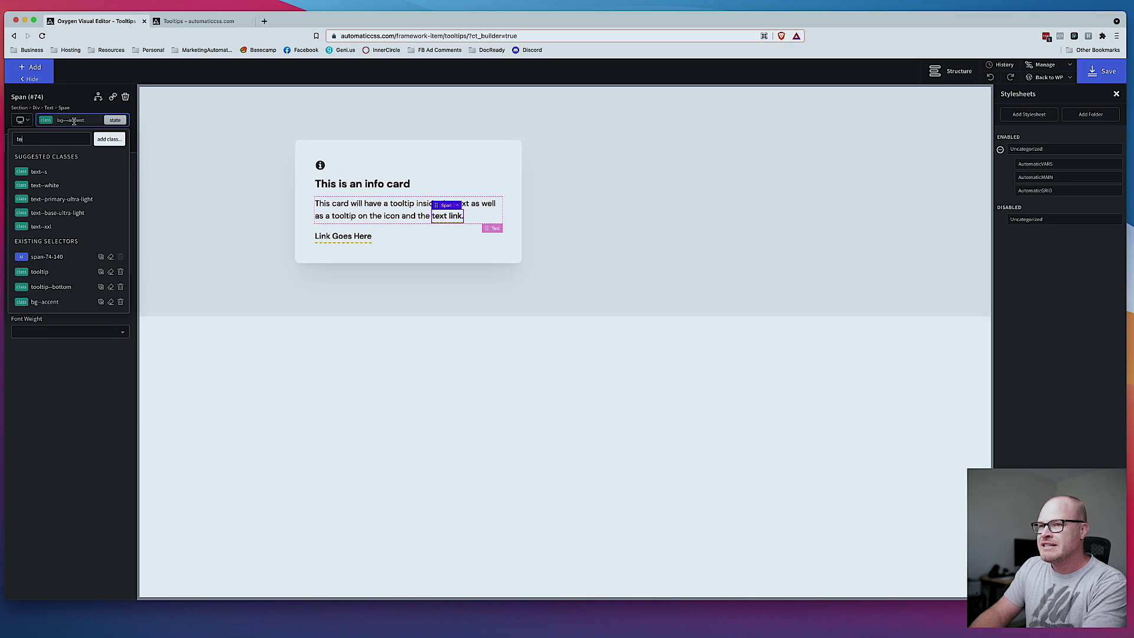
text(xt--accent-ultra-)
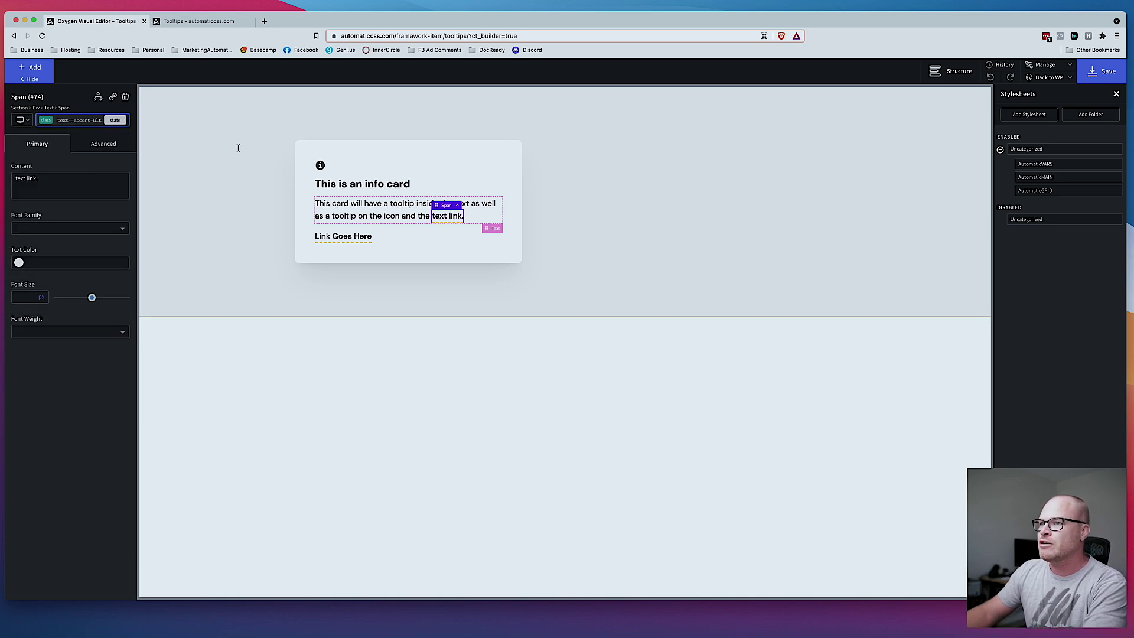
- Add the class "text--black" to the card's info icon
click(320, 165)
click(90, 116)
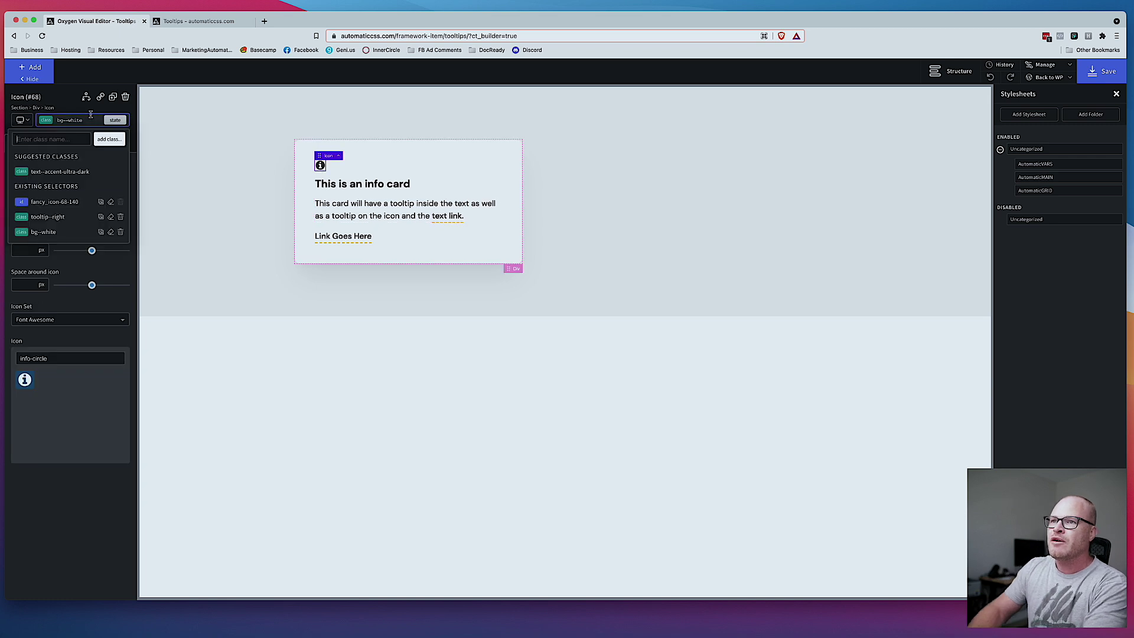
text(text--black)
key(Return)
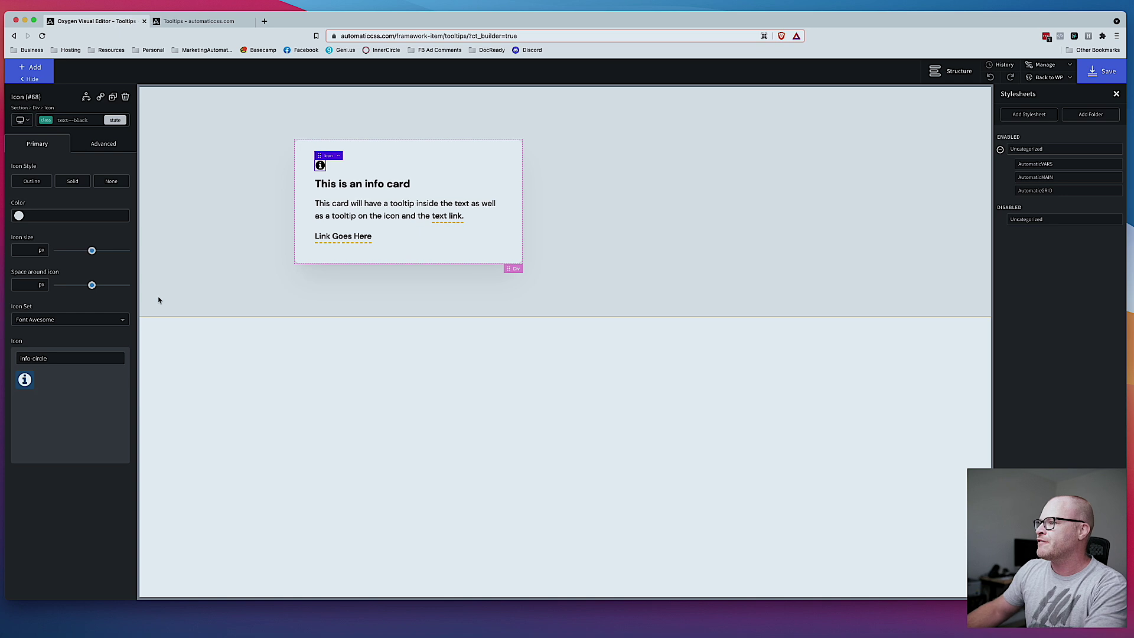
- Save the page, reload the front end and check the tooltip text colours of the text link, paragraph span and icon
click(1100, 71)
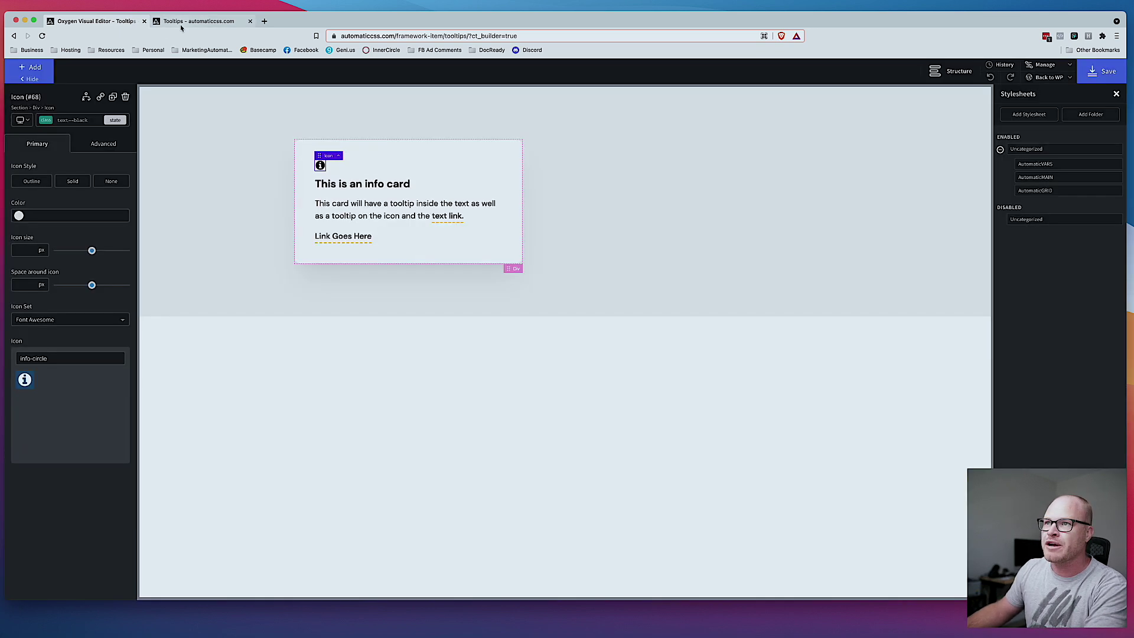
click(198, 21)
key(super+r)
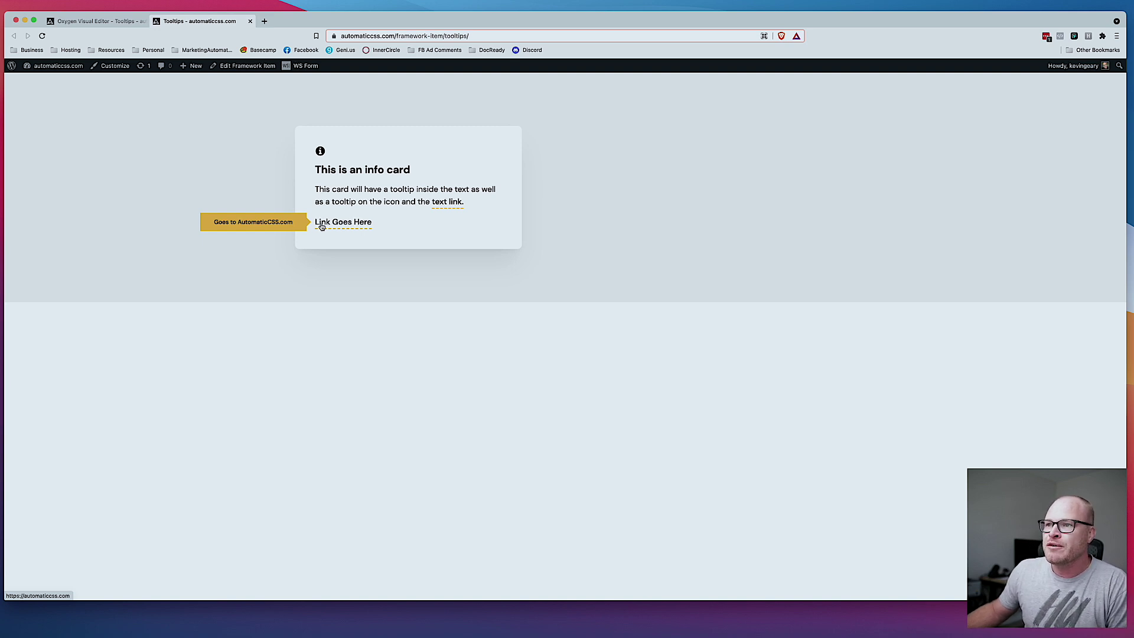
mouse_move(429, 200)
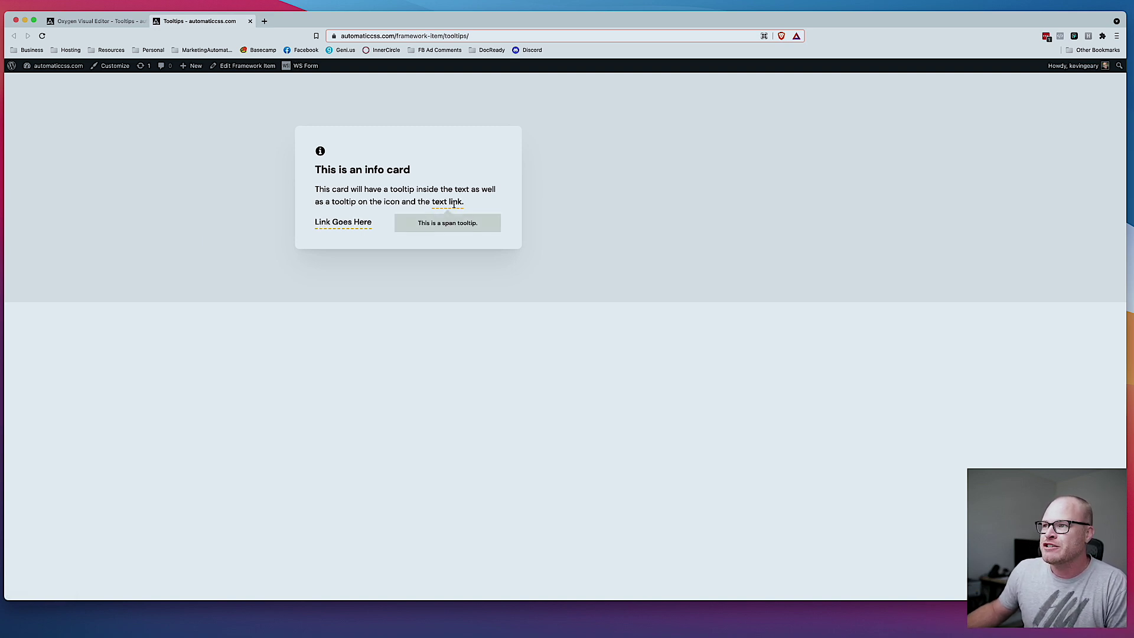
mouse_move(323, 152)
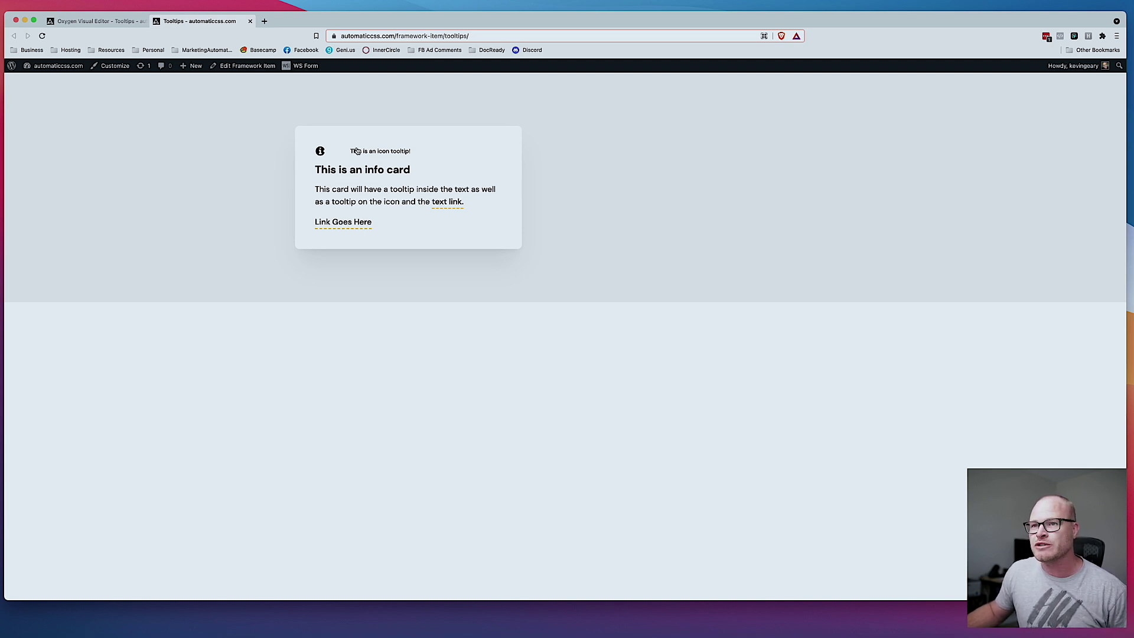
- Add the class "box-shadow--s" to the card's info icon in the editor
click(107, 22)
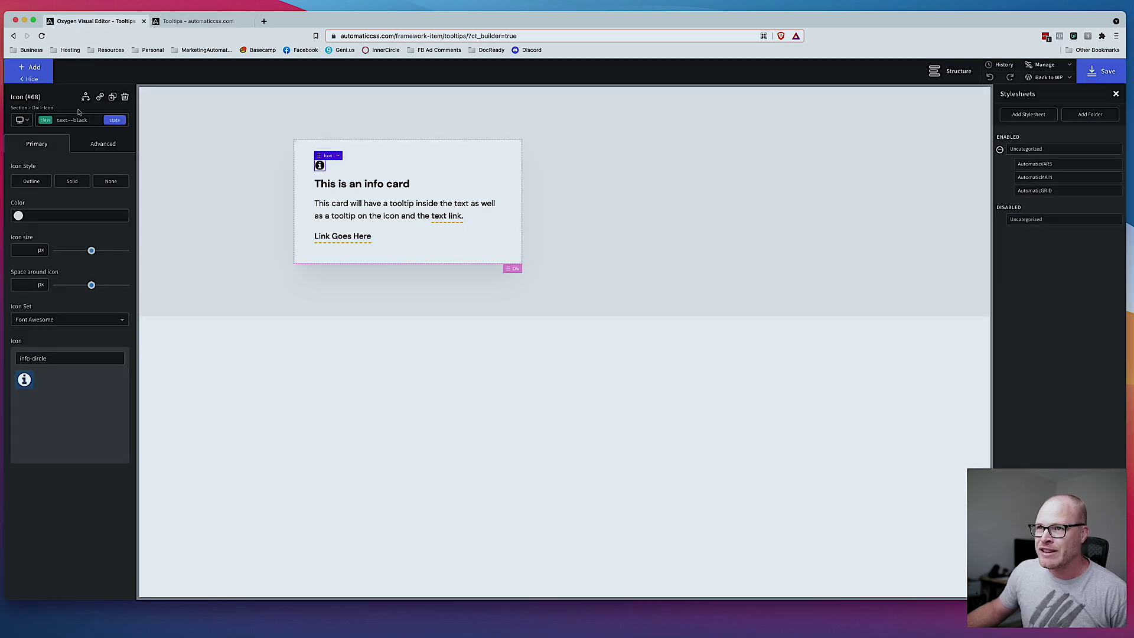
click(61, 121)
text(box-shad)
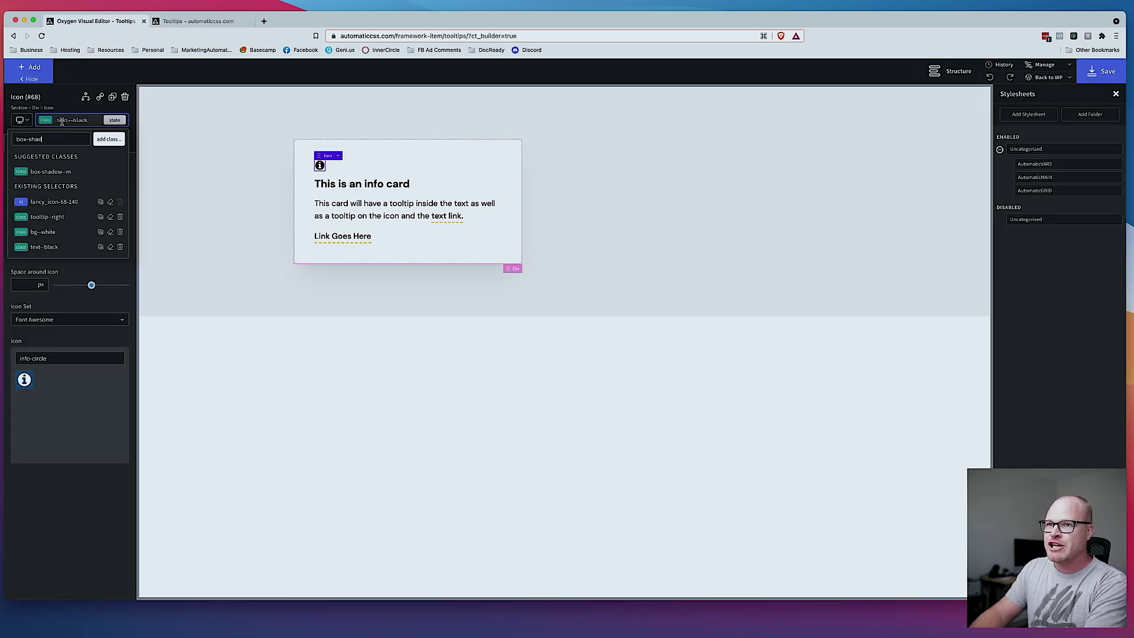
text(ow--s)
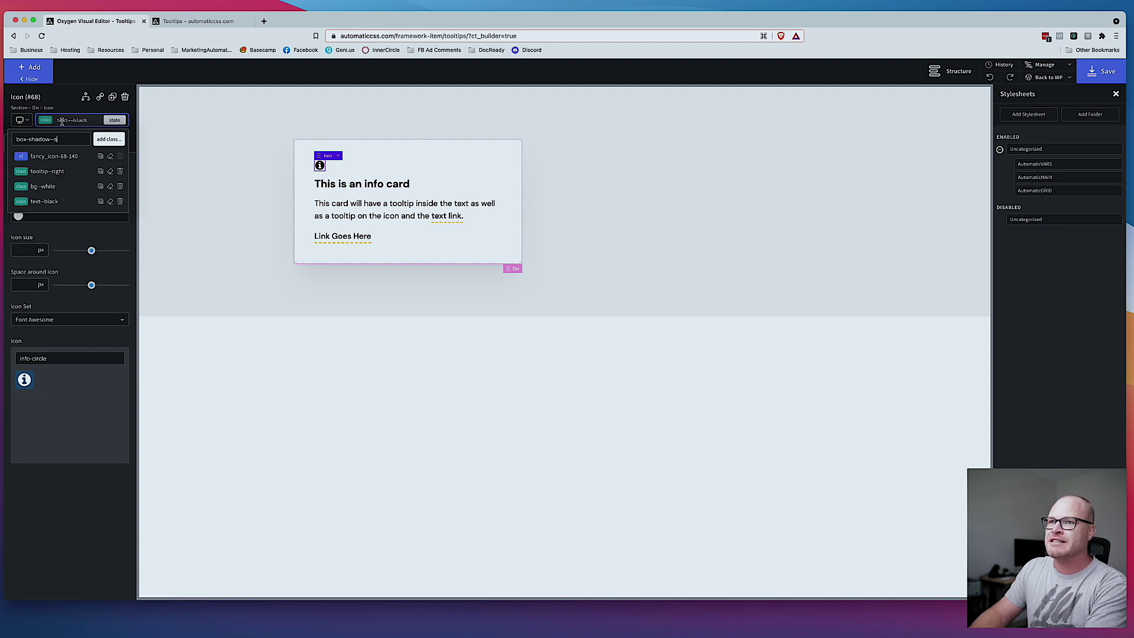
key(Return)
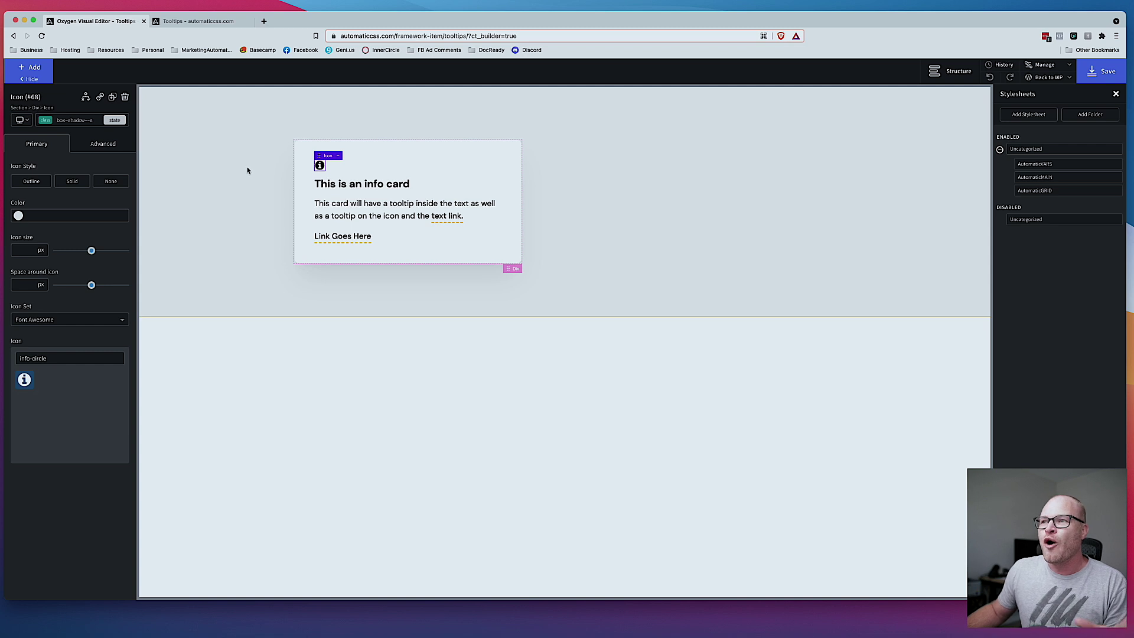
- Add the class "box-shadow--m" to the "text link." span in the card's paragraph
click(441, 219)
click(70, 116)
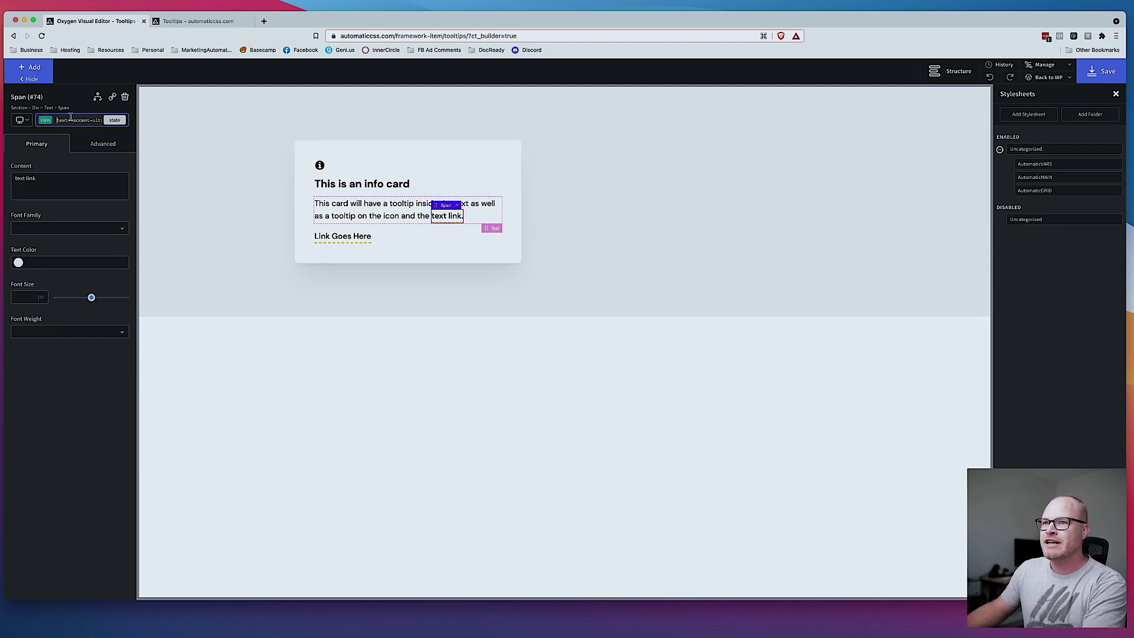
text(box-shadow--m)
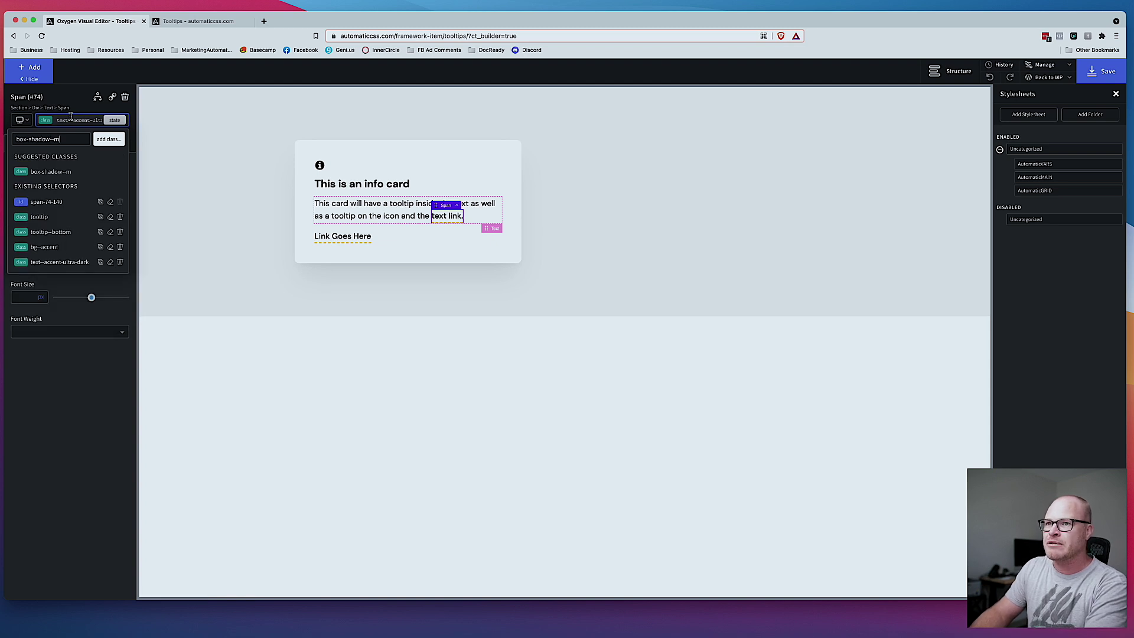
key(Return)
- Add the class "box-shadow--l" to the card's "Link Goes Here" text link
click(342, 235)
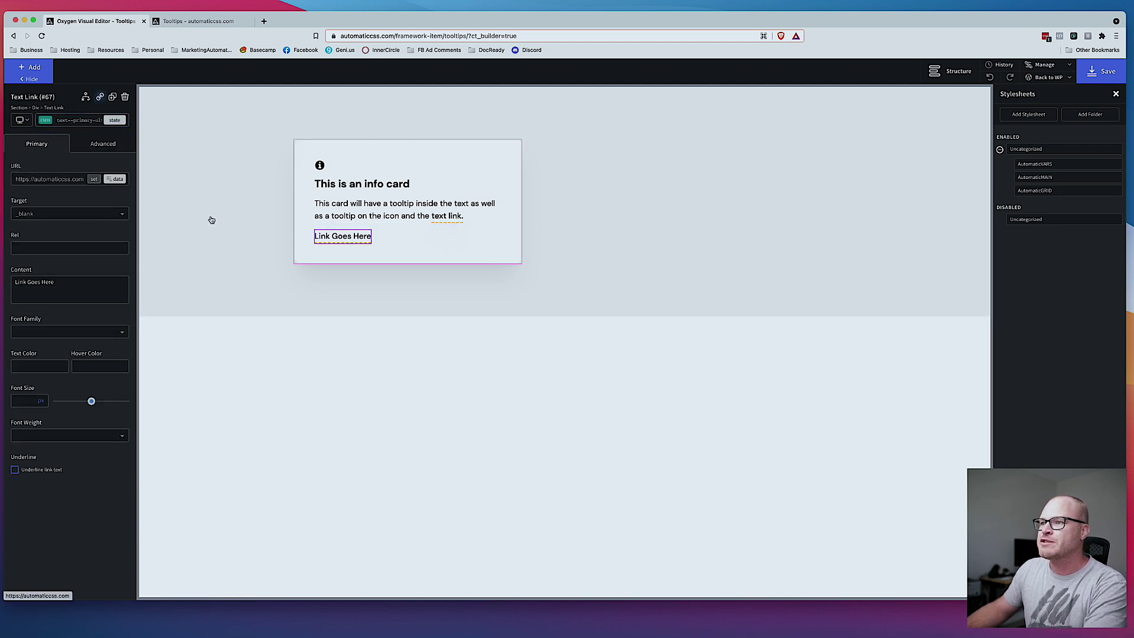
click(72, 120)
text(box-shadow-)
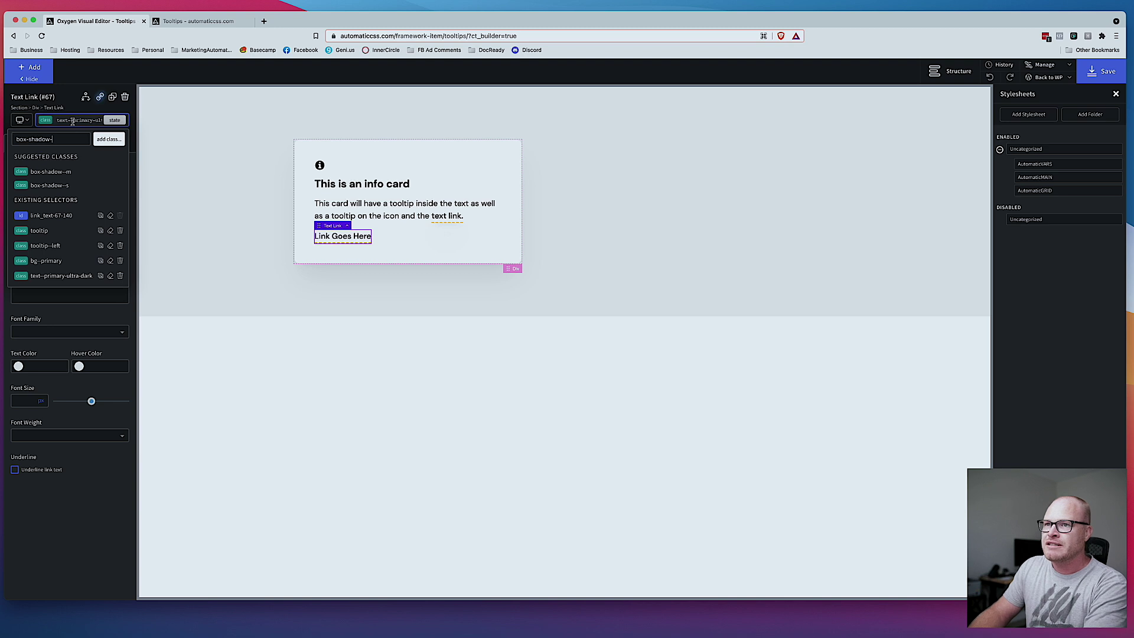
text(-l)
key(Return)
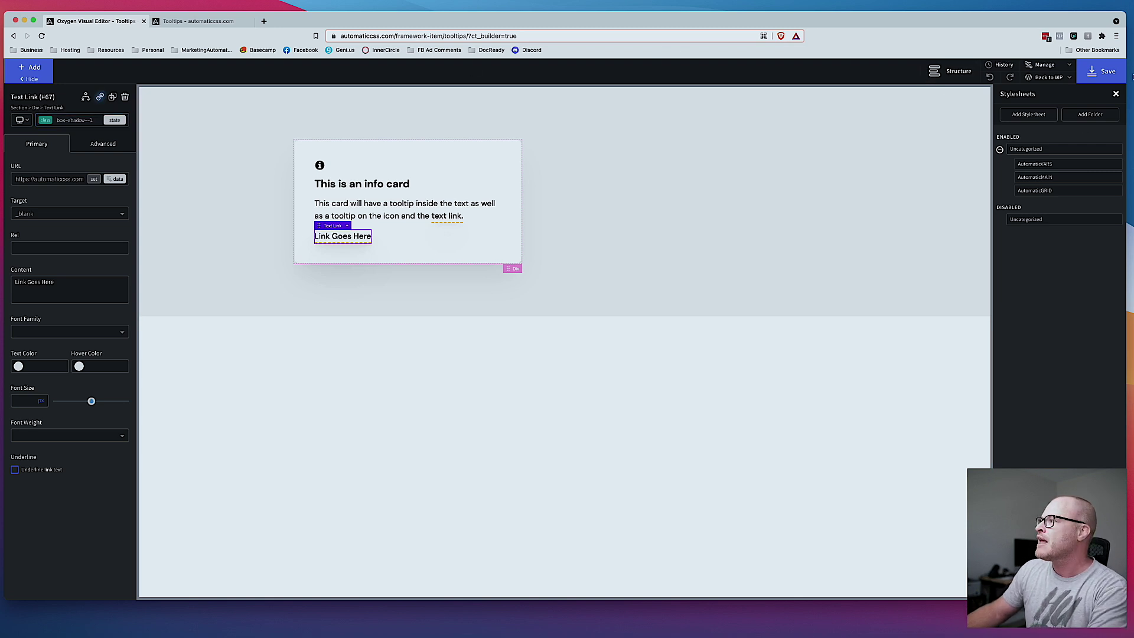
- Save the page and check the tooltip shadows of the span, text link and icon on the front end, then return to the editor
click(1102, 71)
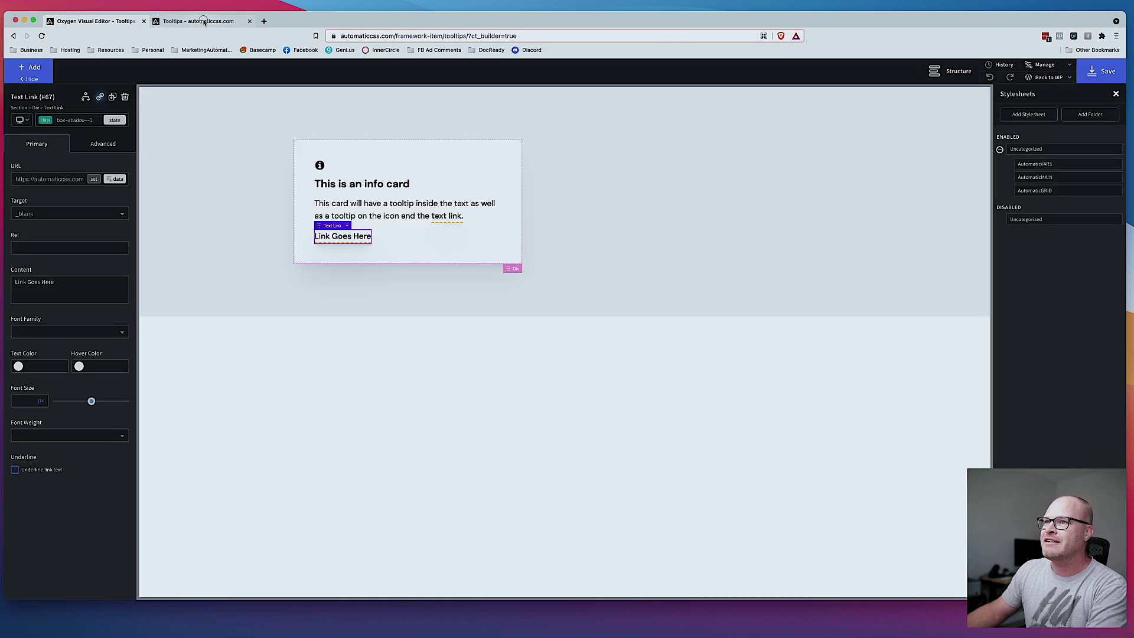
click(204, 21)
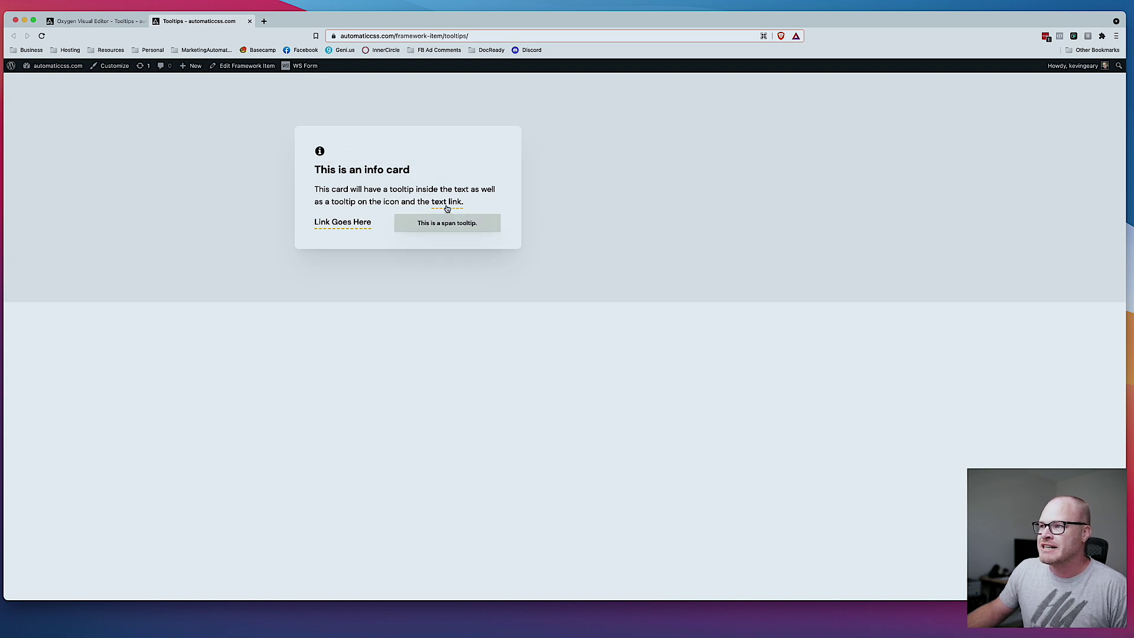
mouse_move(348, 225)
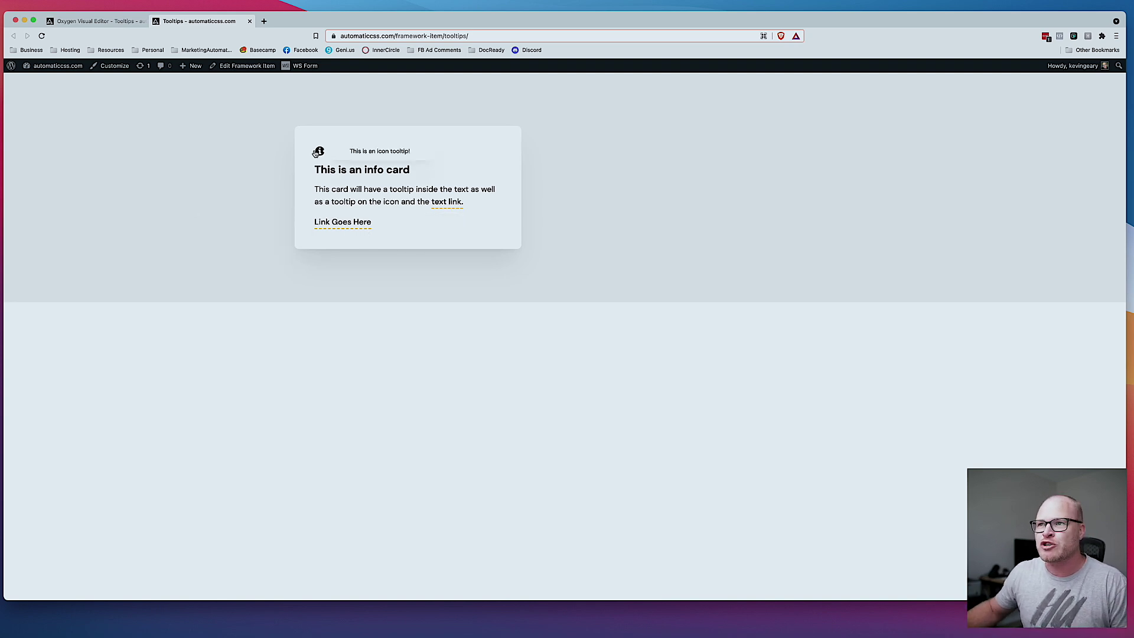
click(98, 22)
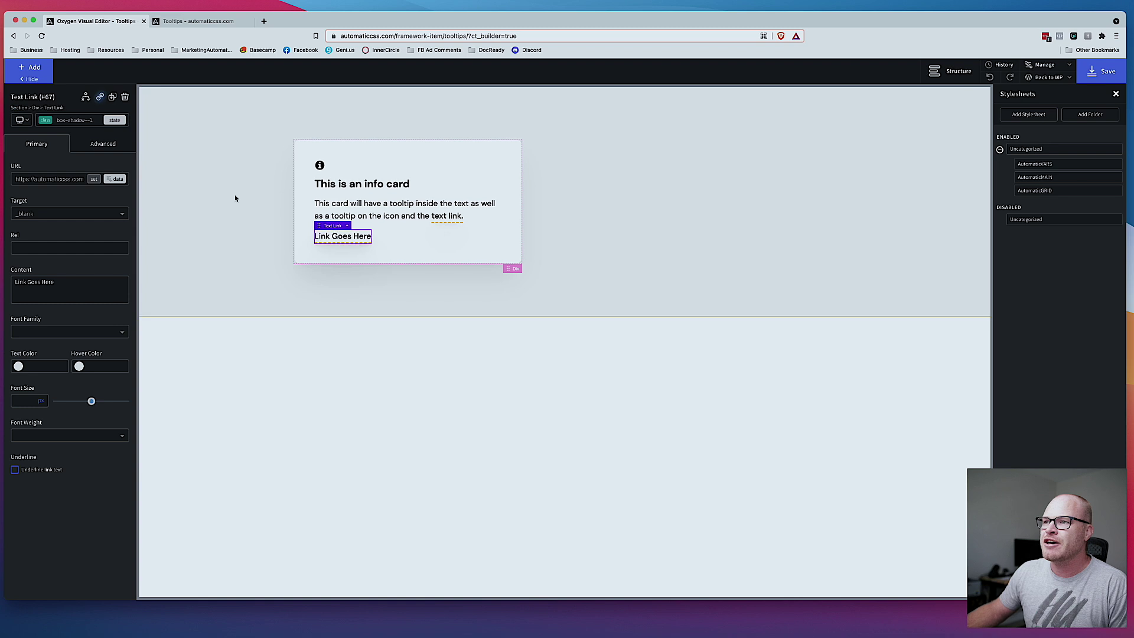
- Add the class "rounded--m" to the card's "Link Goes Here" text link
click(90, 120)
text(rounde)
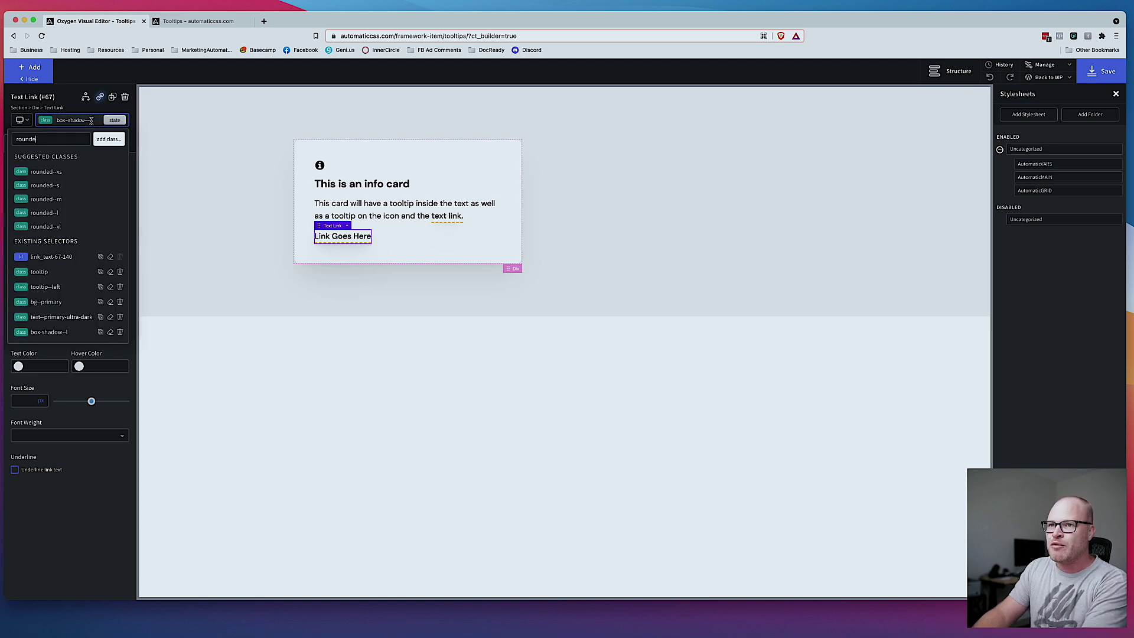
text(d--m)
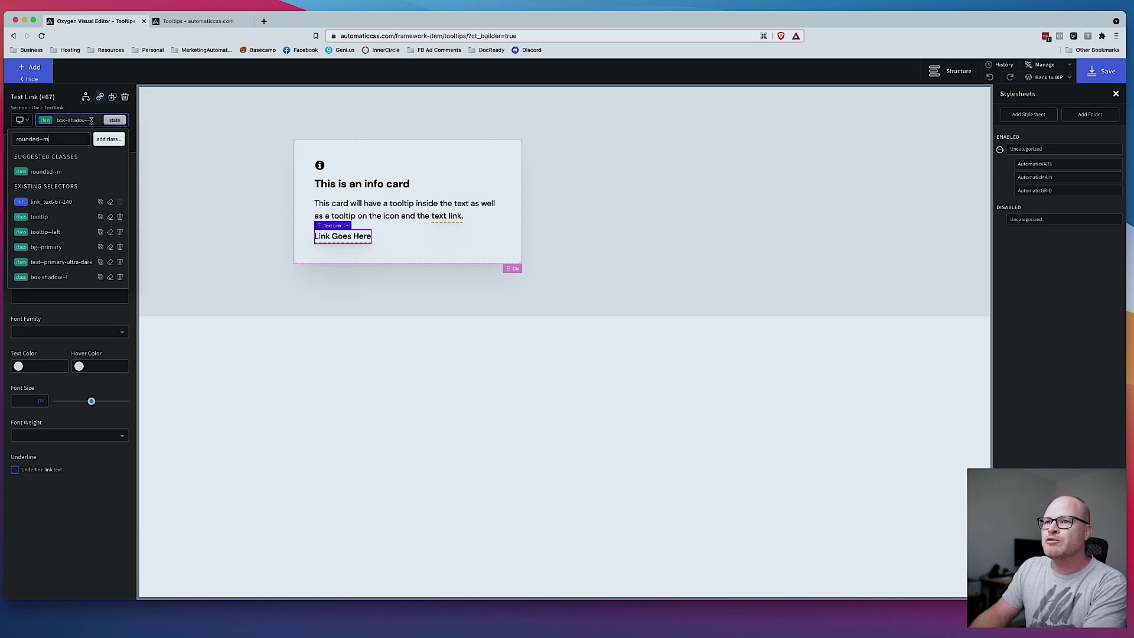
key(Return)
- Add a "rounded" utility class to the "text link." span in the card's paragraph
click(448, 216)
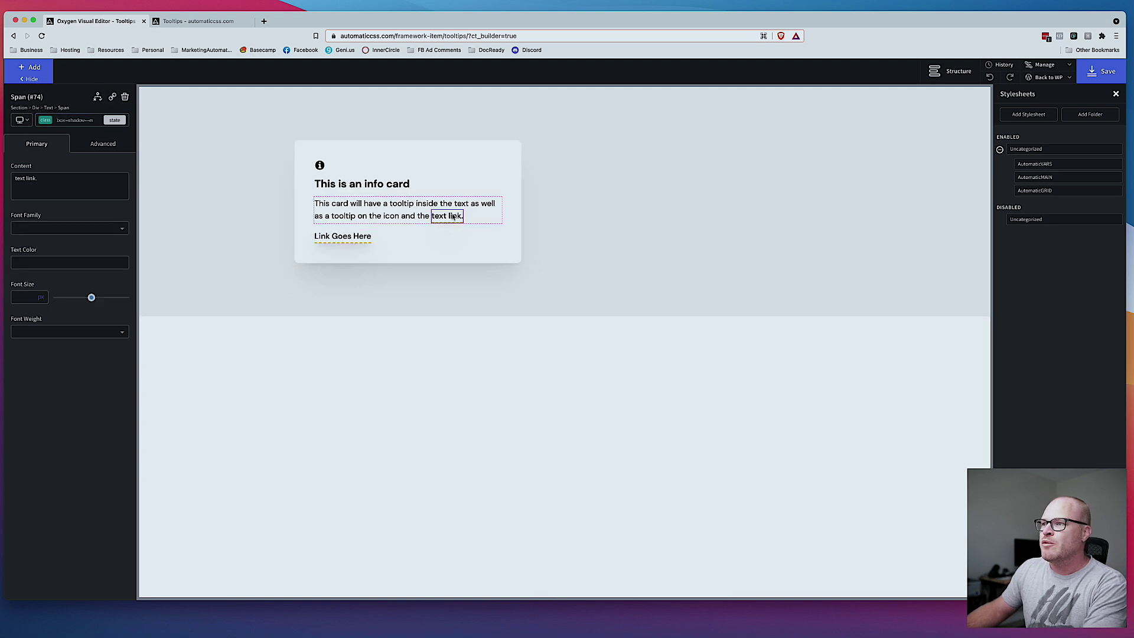
click(70, 125)
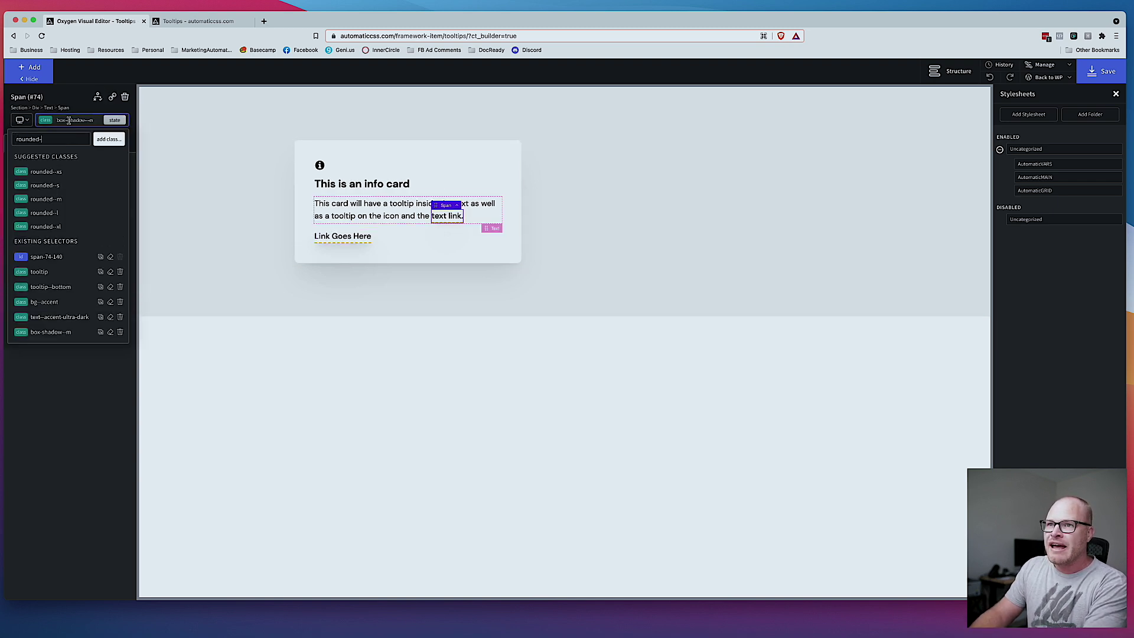
click(69, 120)
- Add the class "rounded--l" to the card's info icon
click(319, 165)
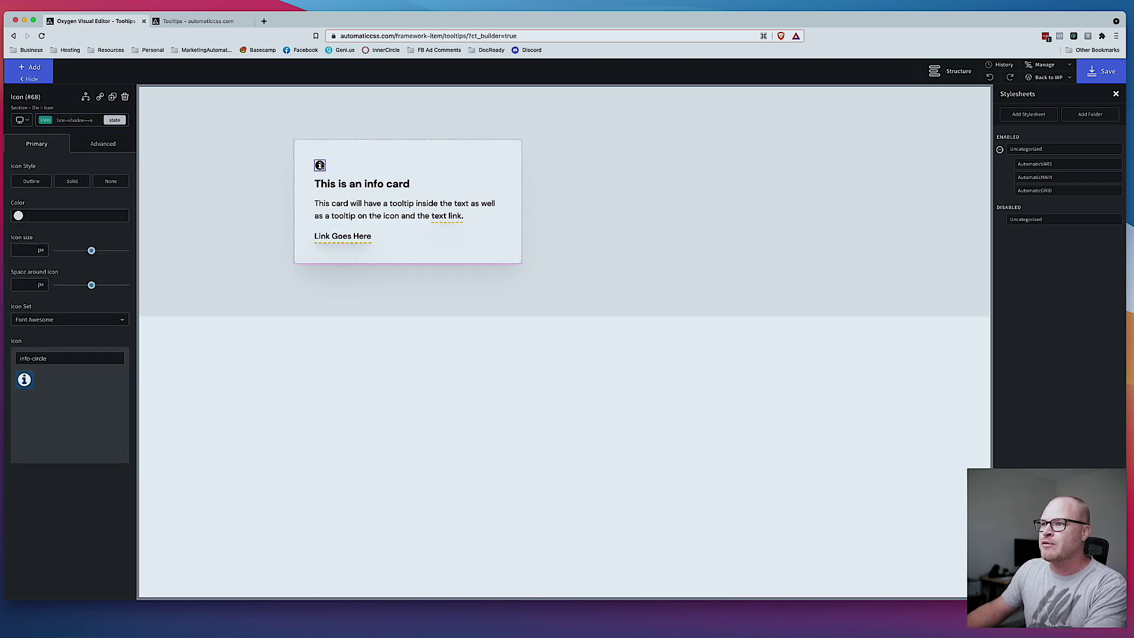
click(79, 119)
text(rounded--l)
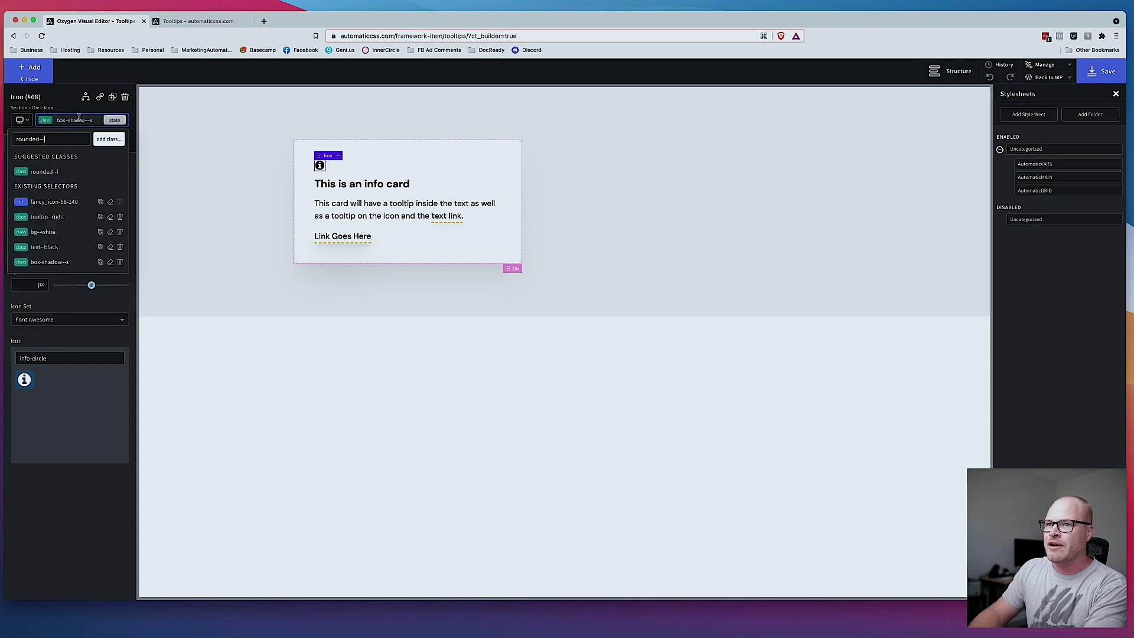
key(Return)
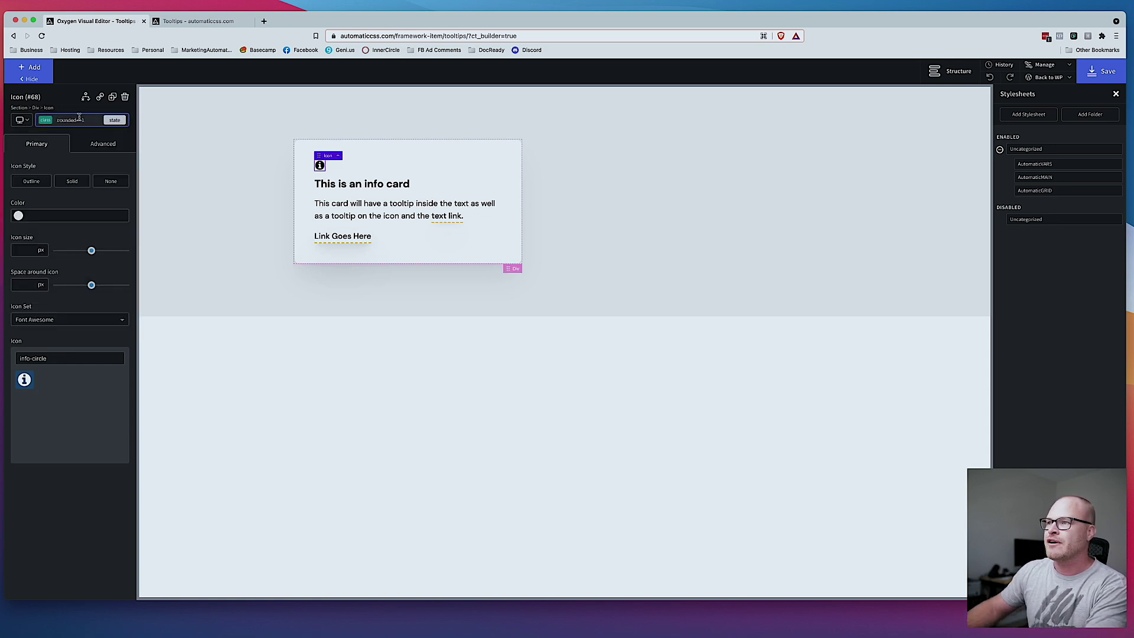
- Save the page and check the rounded tooltips of the icon, span and text link on the front end, returning to the editor
key(ctrl+s)
click(185, 26)
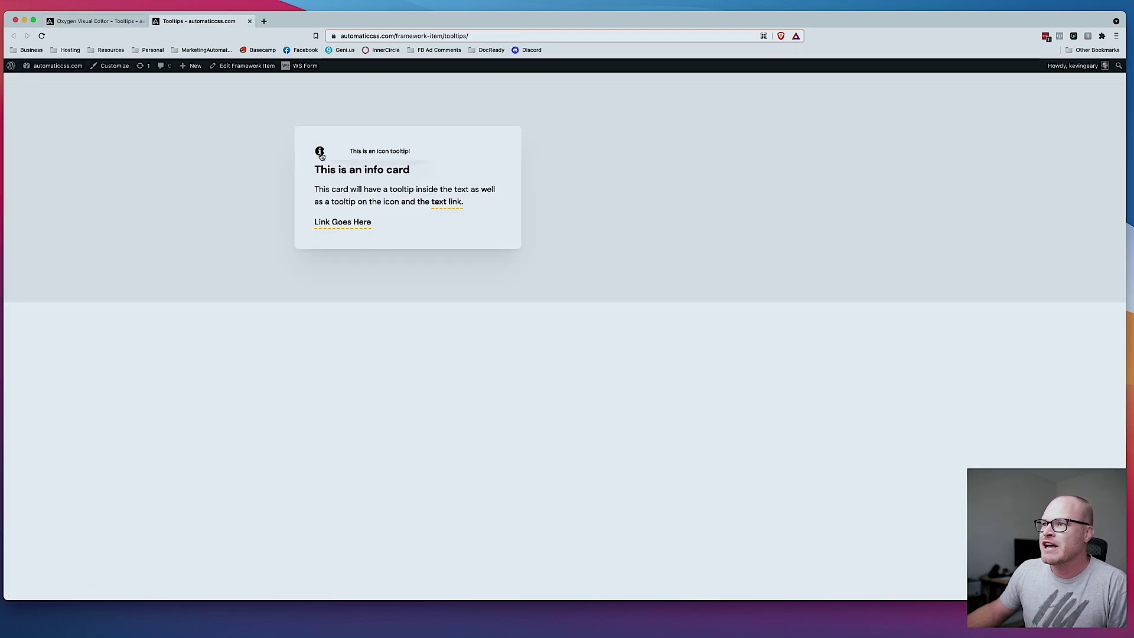
mouse_move(456, 207)
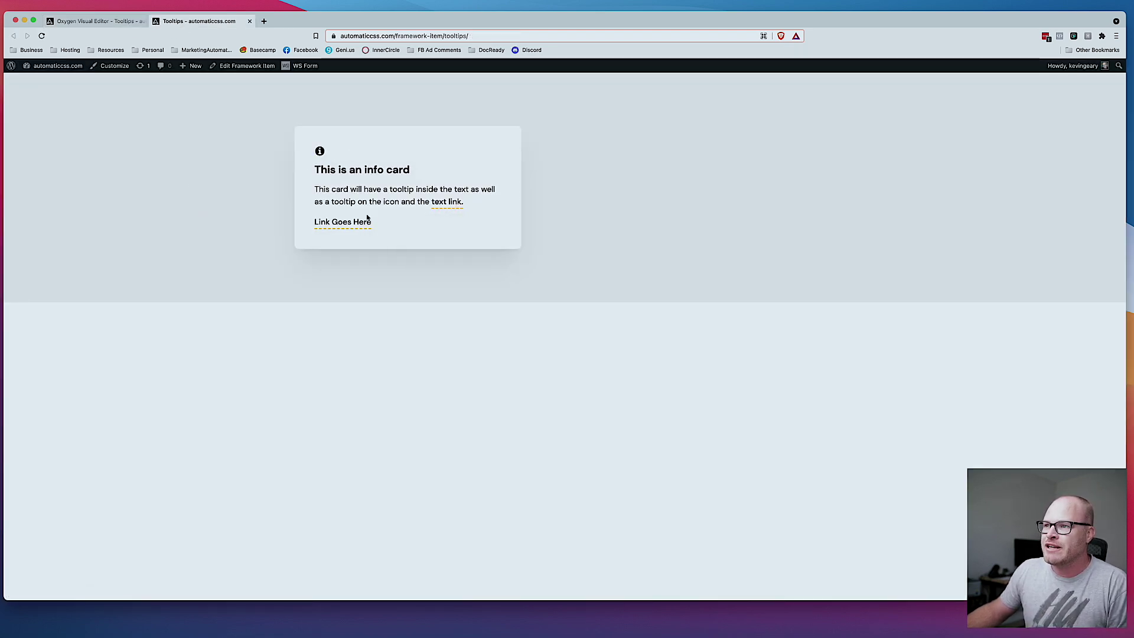
mouse_move(357, 225)
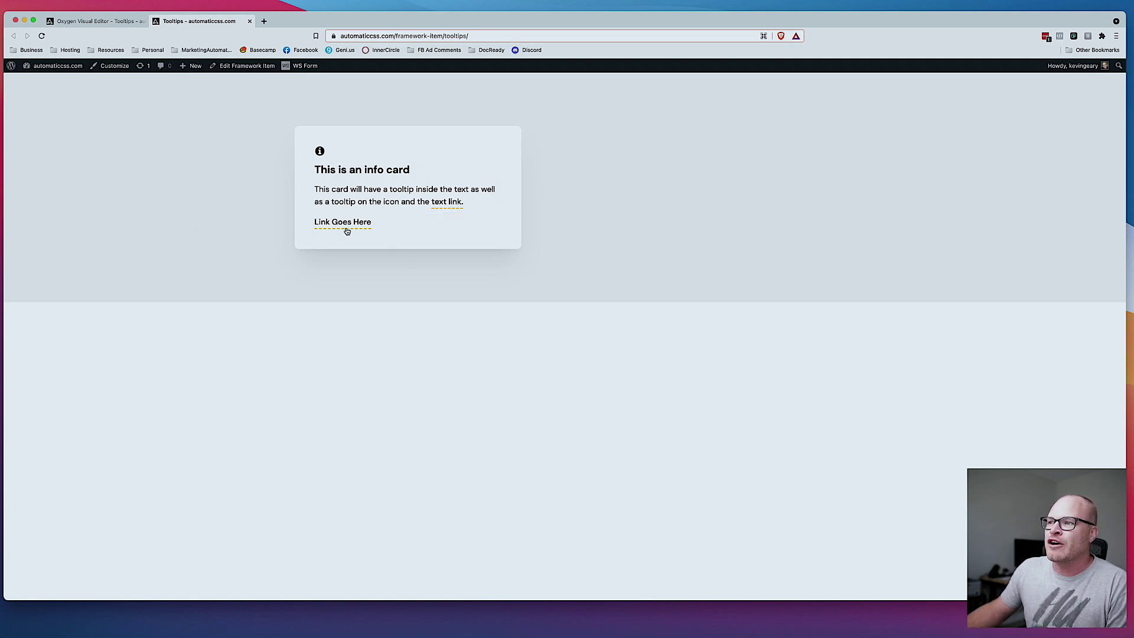
key(ctrl+shift+Tab)
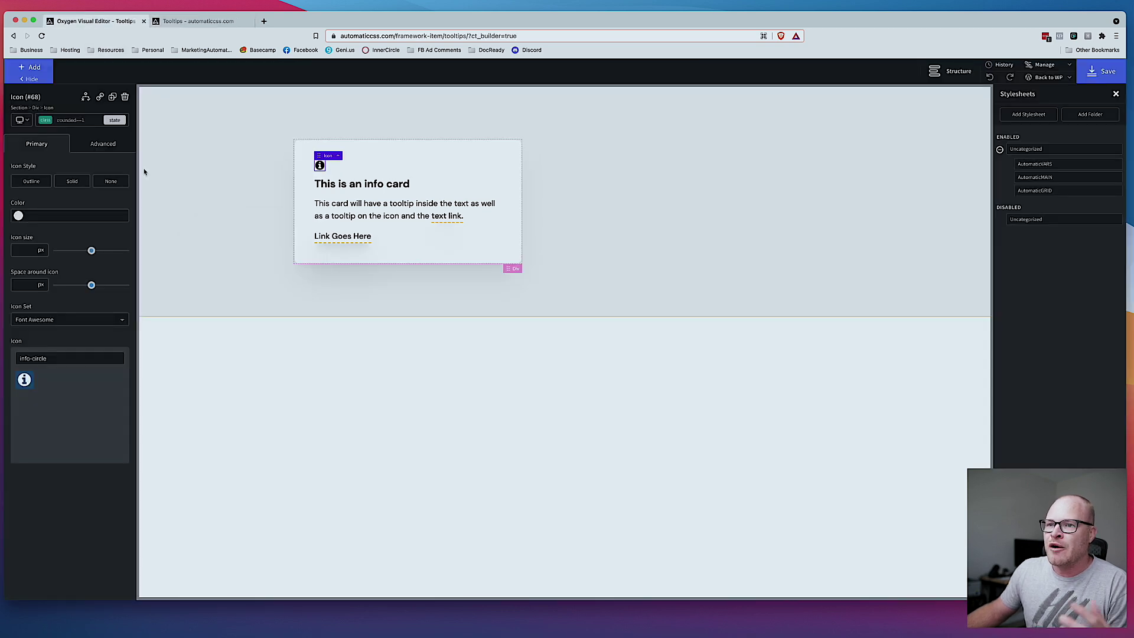
- Extend the "Link Goes Here" data-tooltip value to "Goes to AutomaticCSS.com. However, I'm going to make this one longer."
click(337, 237)
click(103, 143)
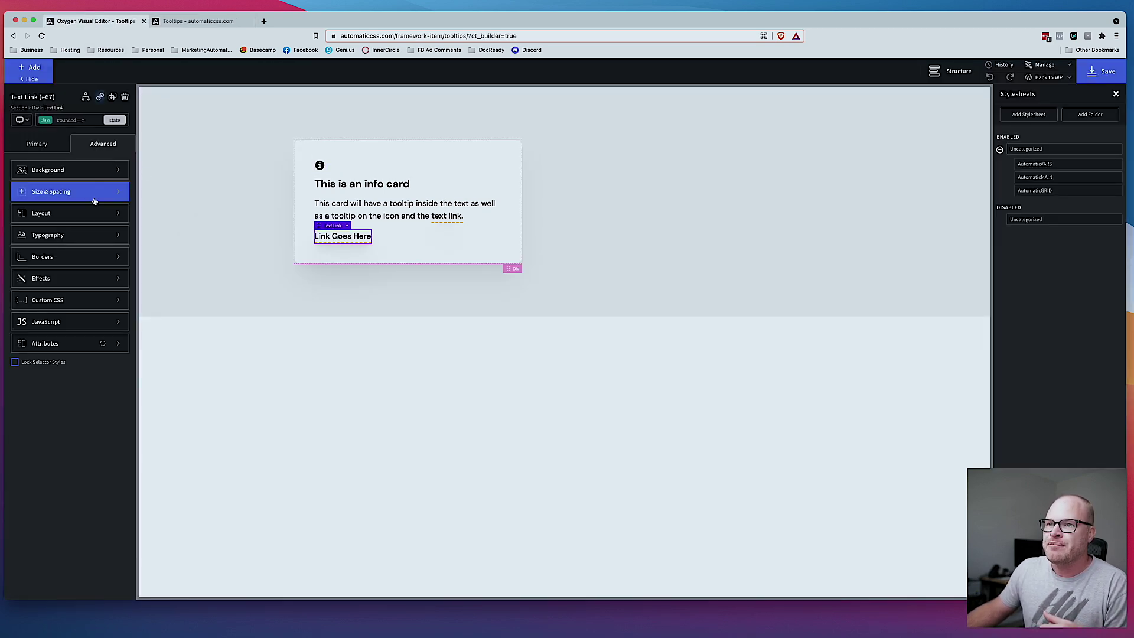
click(64, 343)
click(87, 247)
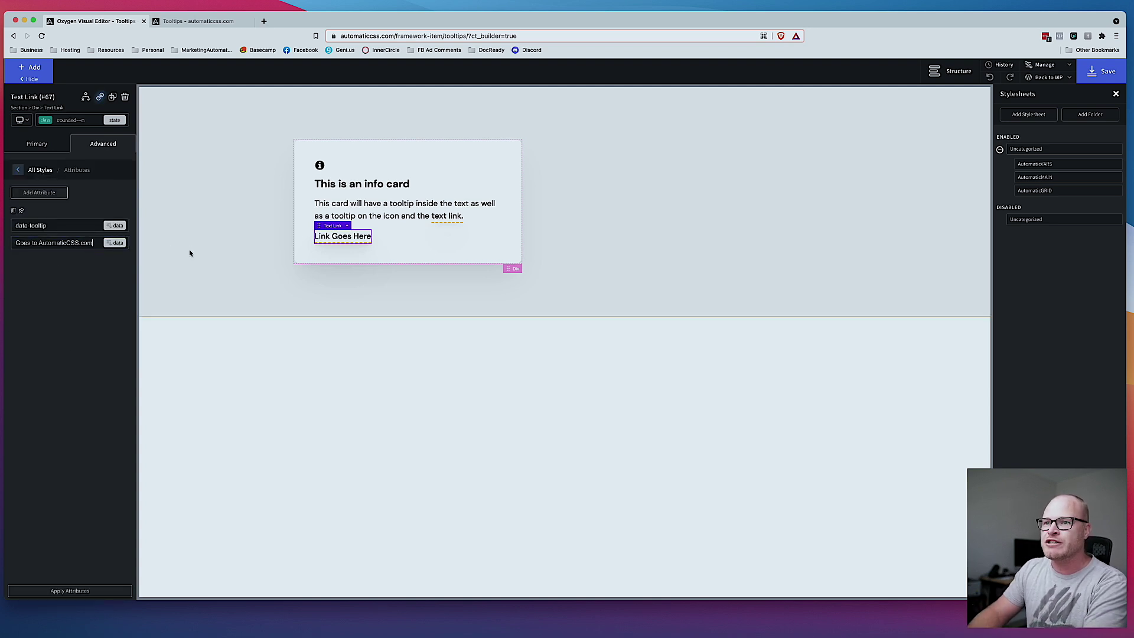
text(. )
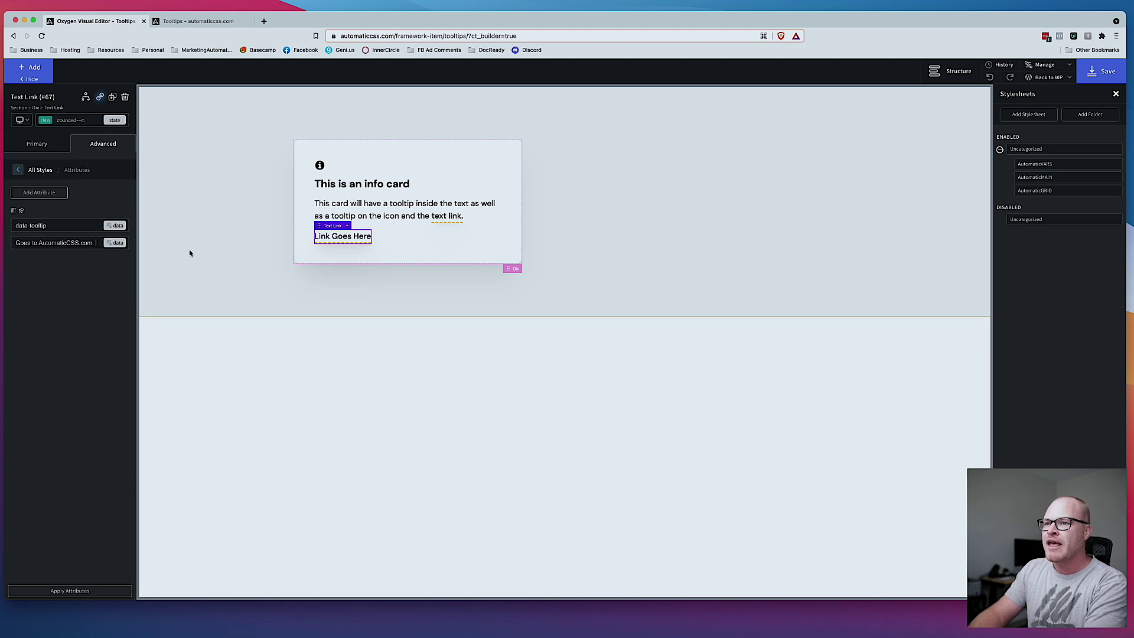
text(However, I'm)
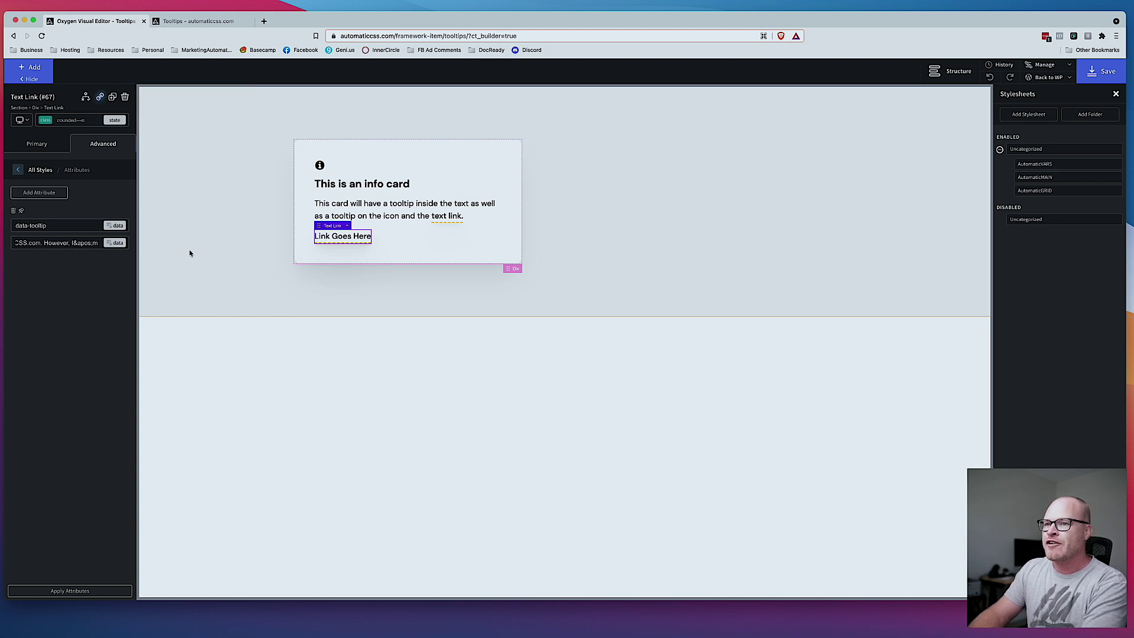
text(going to make this one longer.)
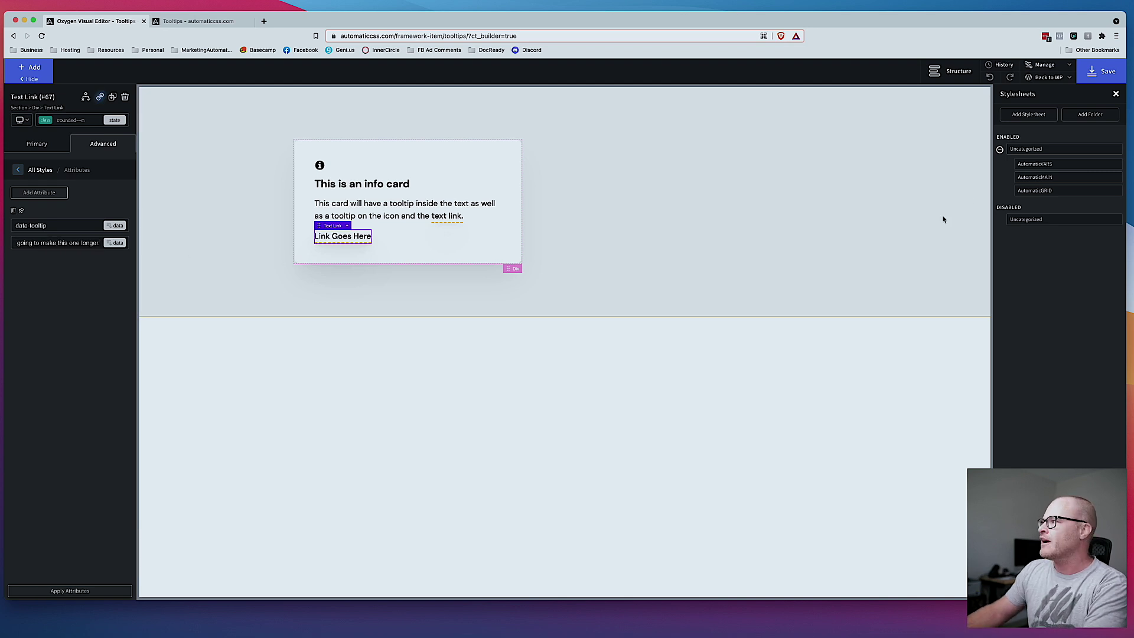
- Save the page, reload the front end to check the link's longer tooltip, and return to the editor
click(1102, 71)
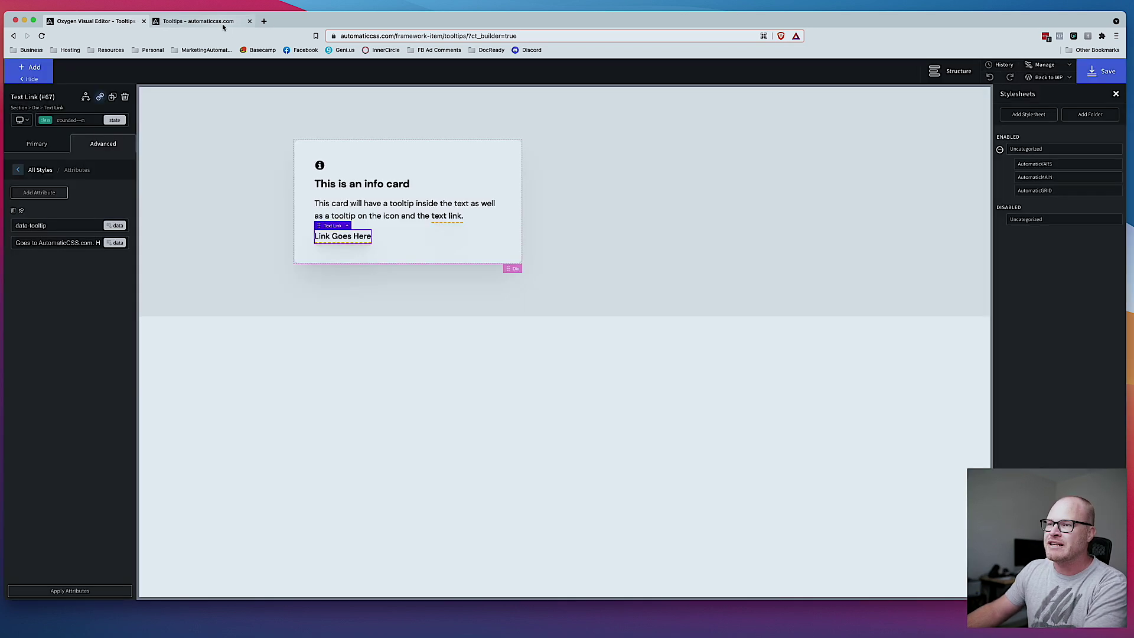
click(218, 21)
key(super+r)
mouse_move(357, 225)
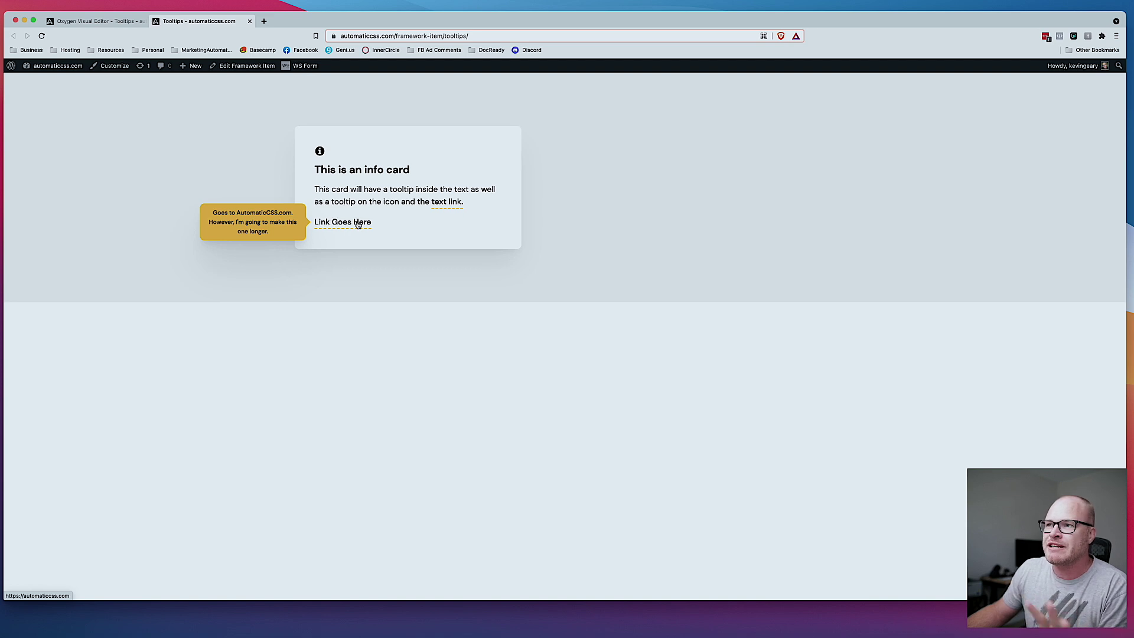
click(94, 21)
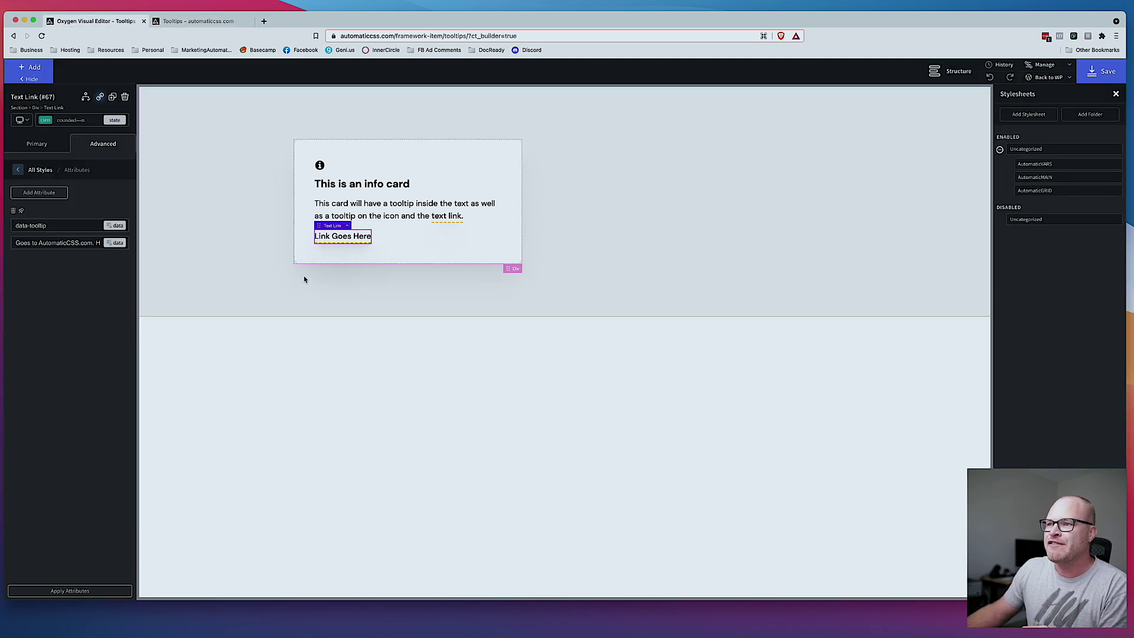
- Append "We need this to have really long text to see how width works." to the text link's data-tooltip value
click(92, 243)
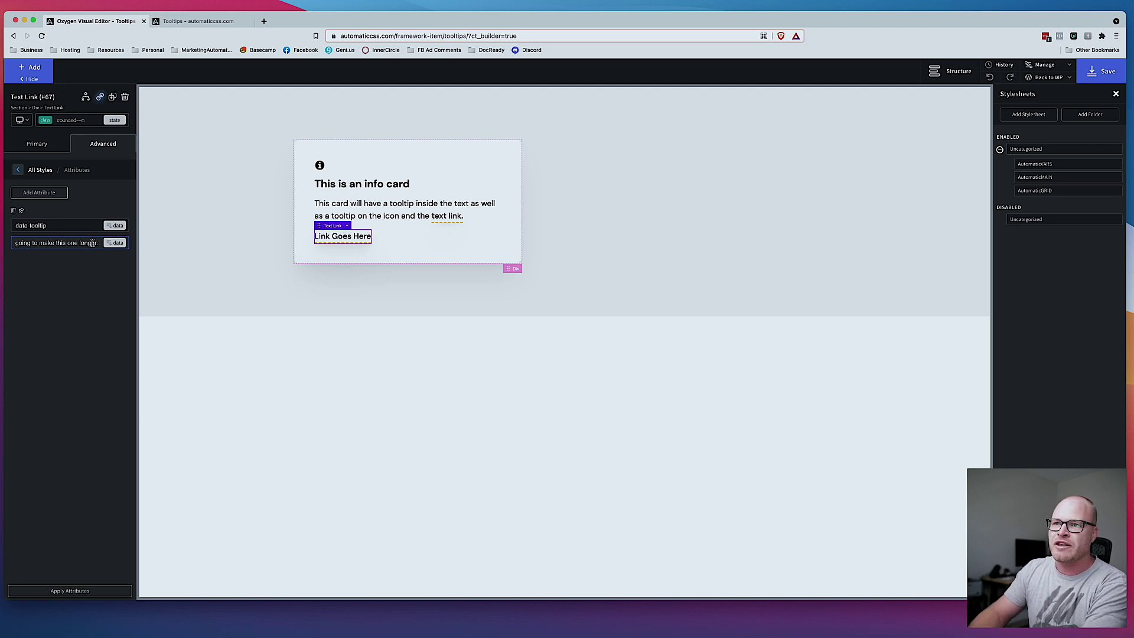
text(We)
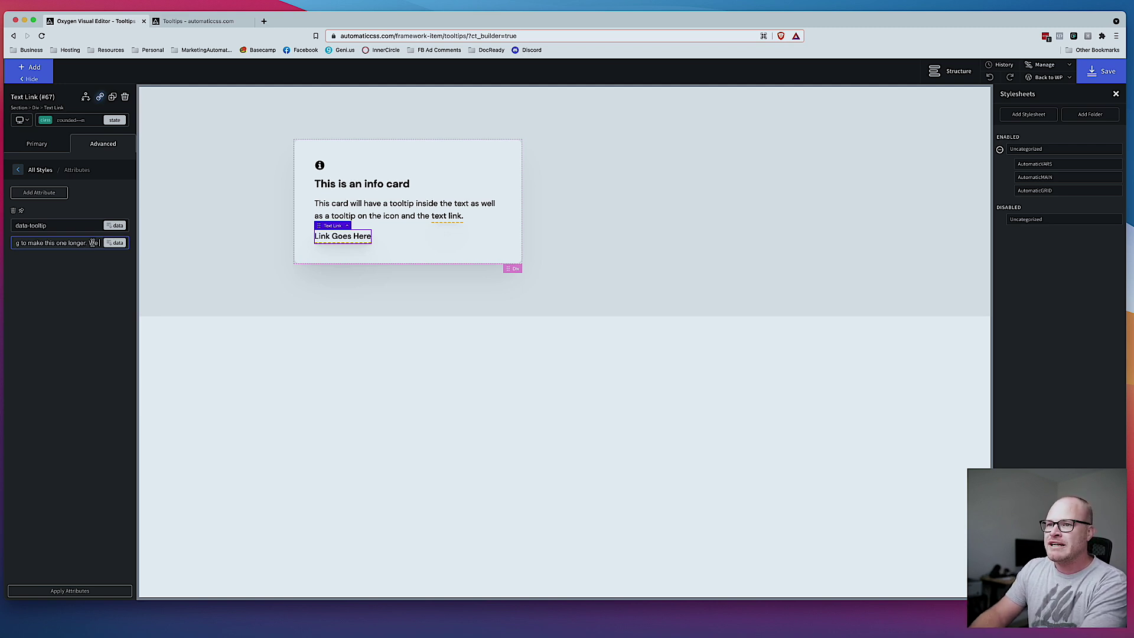
text( need this to have really long text)
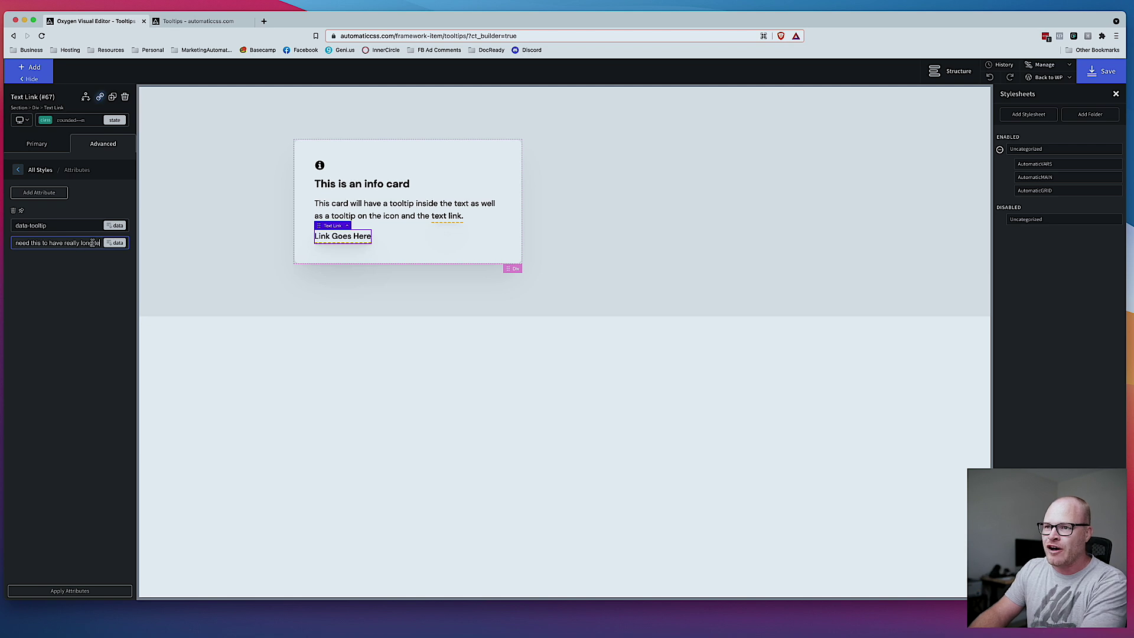
text( to see)
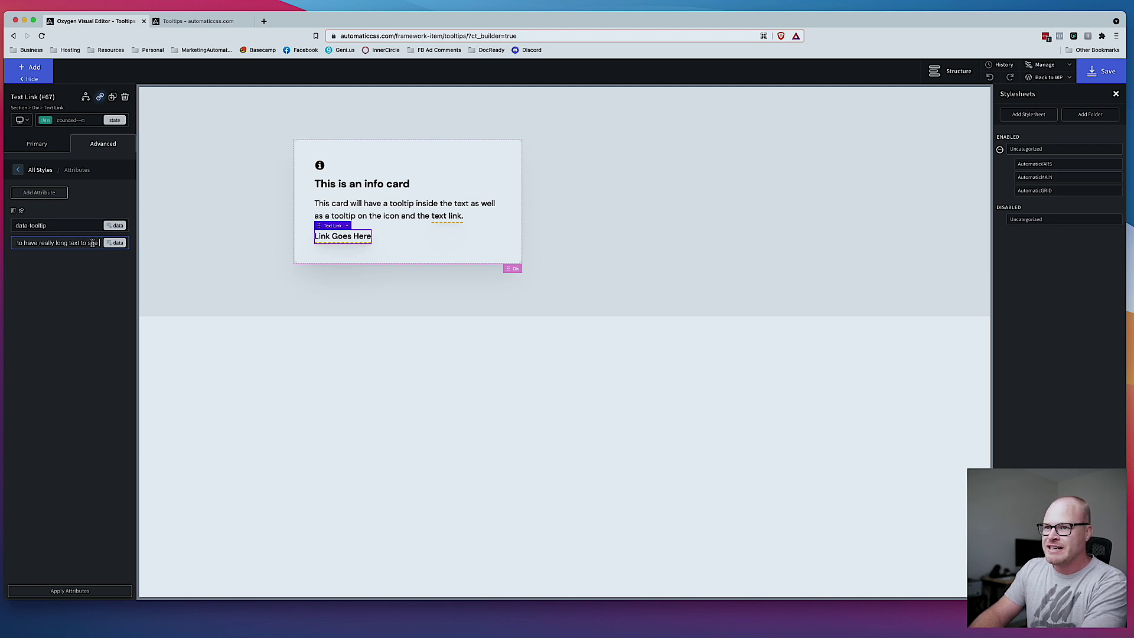
text( how width works)
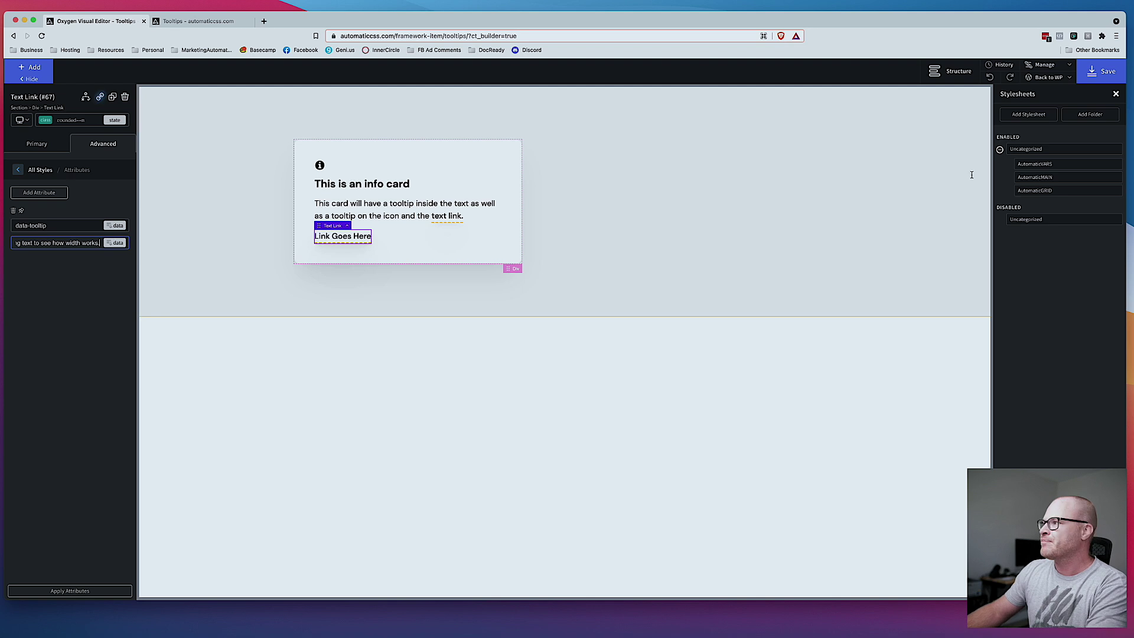
- Save the page and check how the extended link tooltip wraps on the reloaded front end, returning to the editor
click(1102, 71)
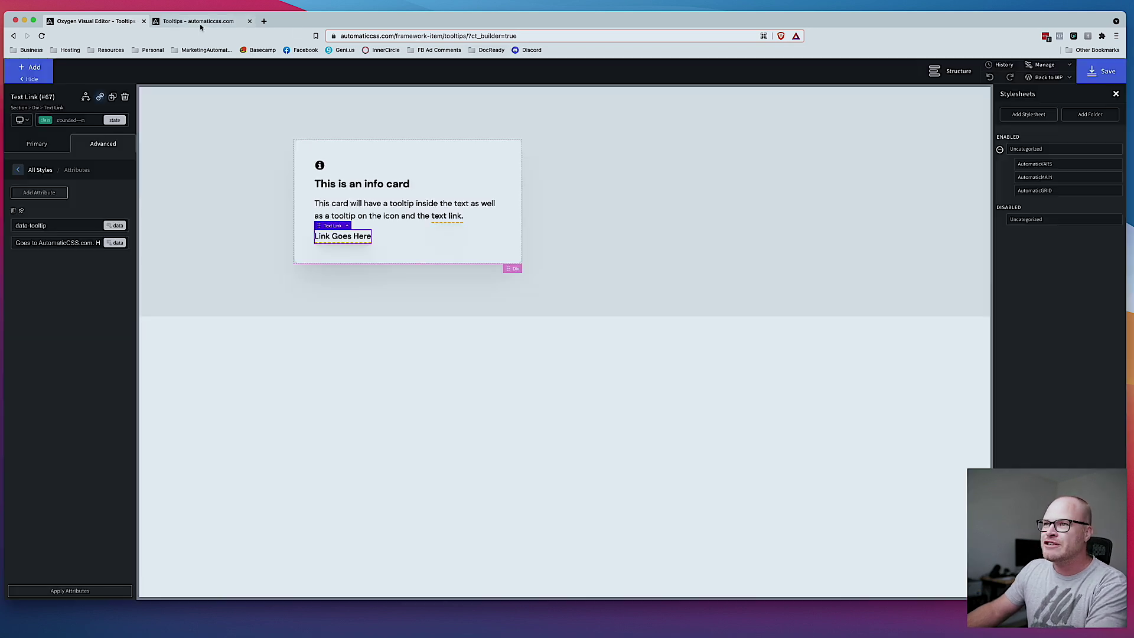
click(203, 22)
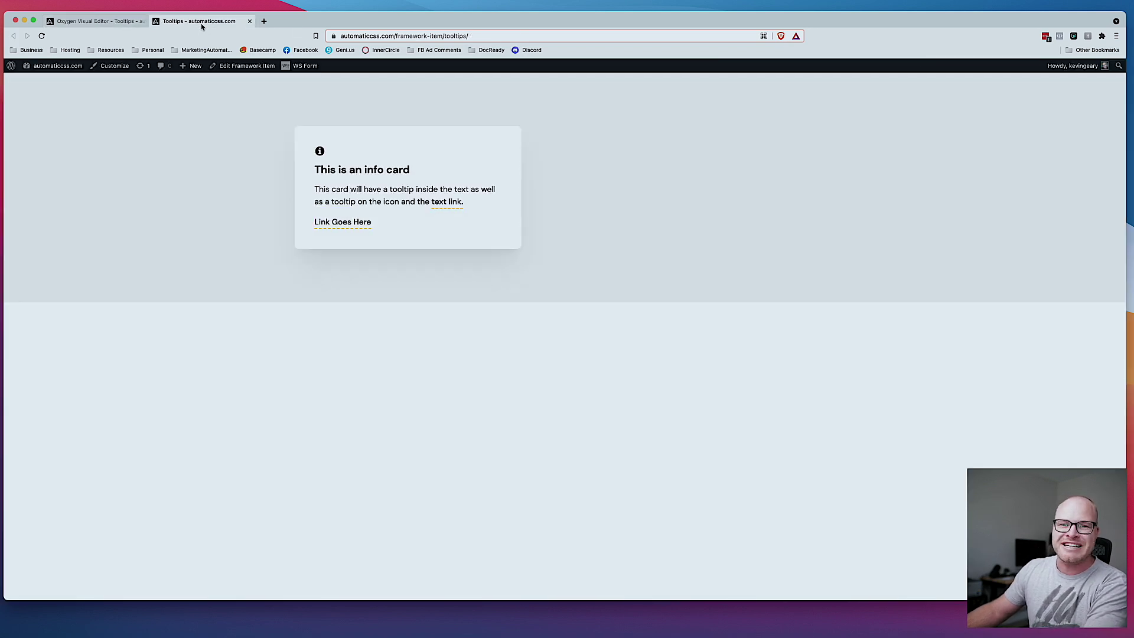
key(super+r)
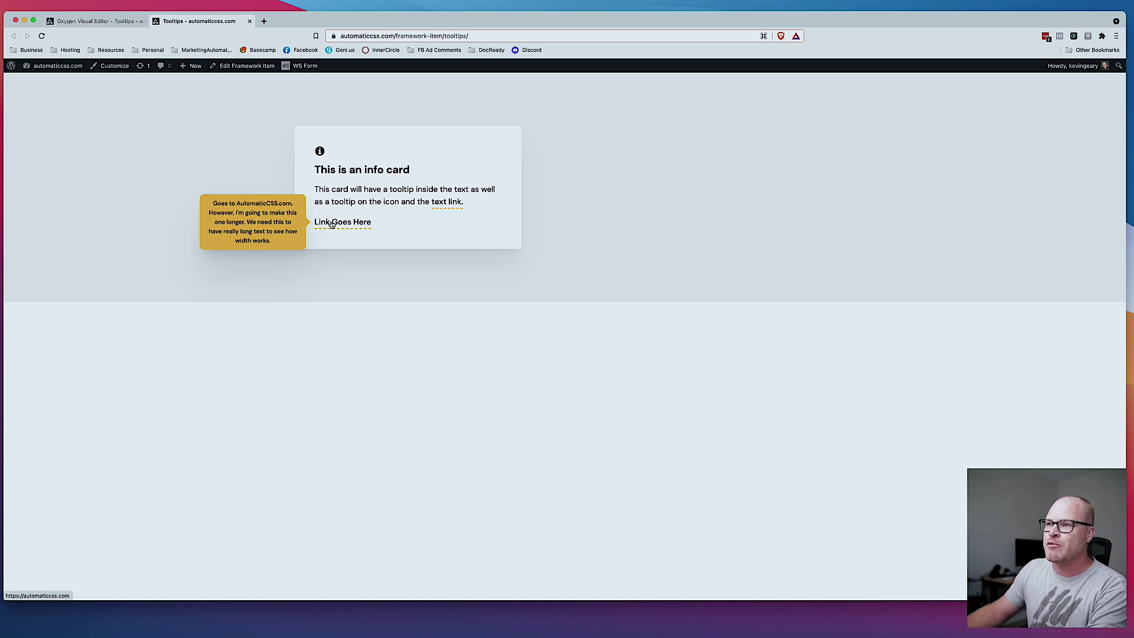
key(ctrl+shift+Tab)
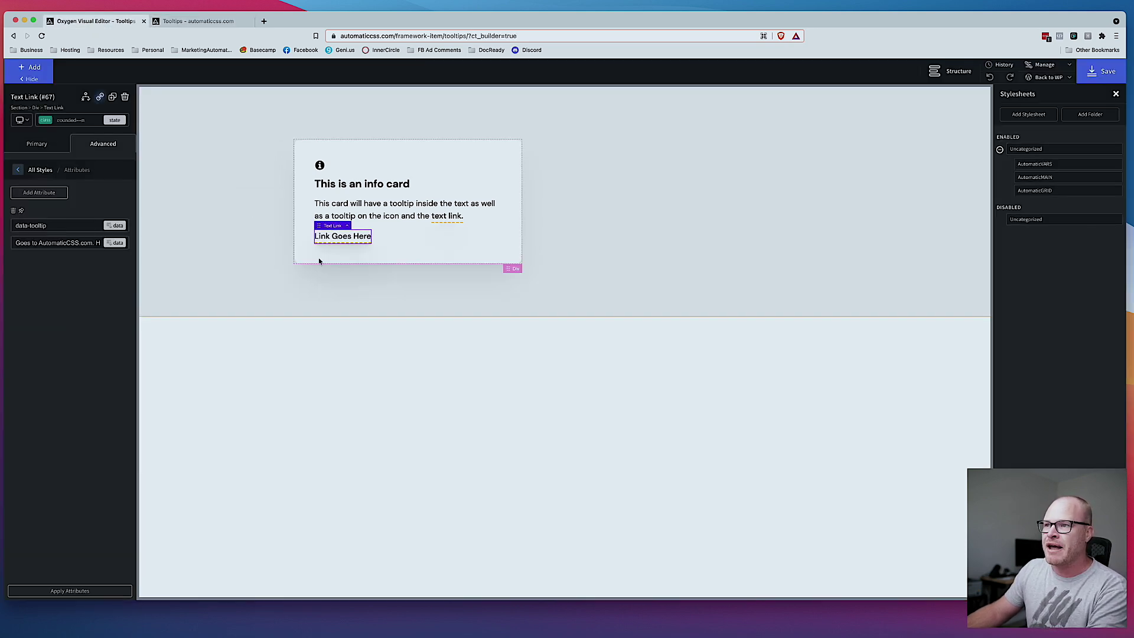
- Replace the class "tooltip--left" with "tooltip--bottom" on the "Link Goes Here" text link
click(70, 120)
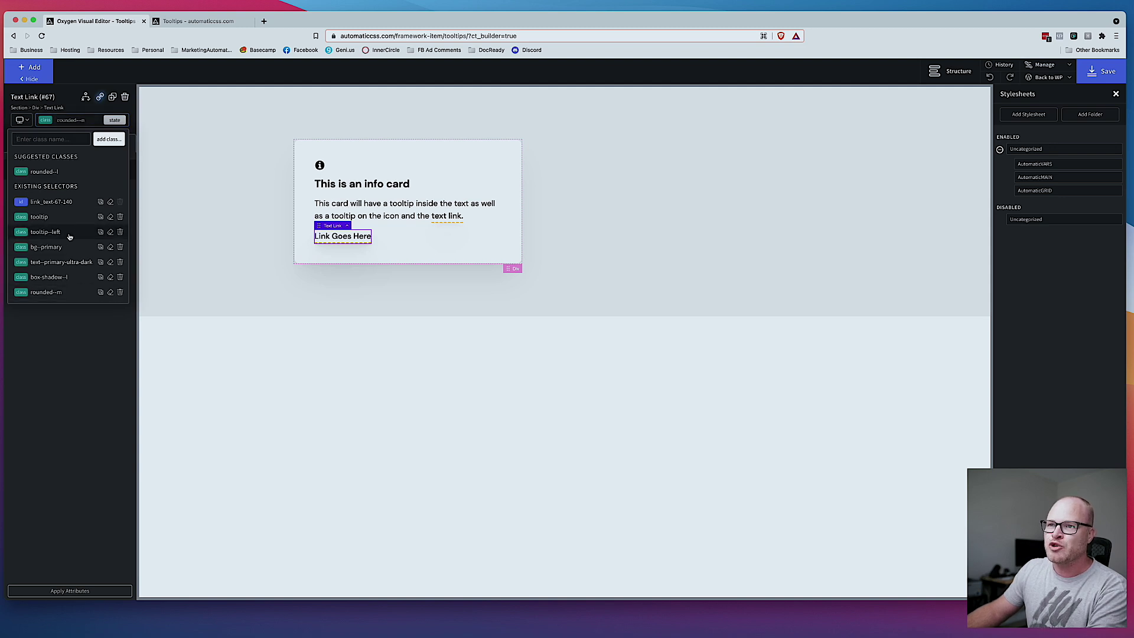
click(120, 231)
click(91, 121)
text(too)
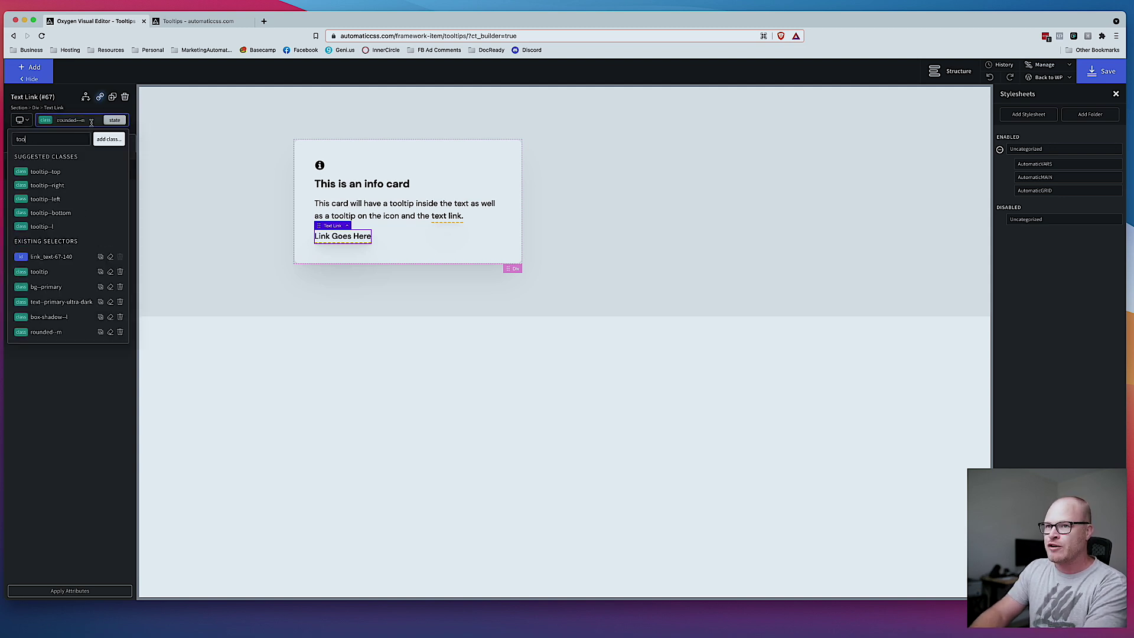
text(ltip-tbo)
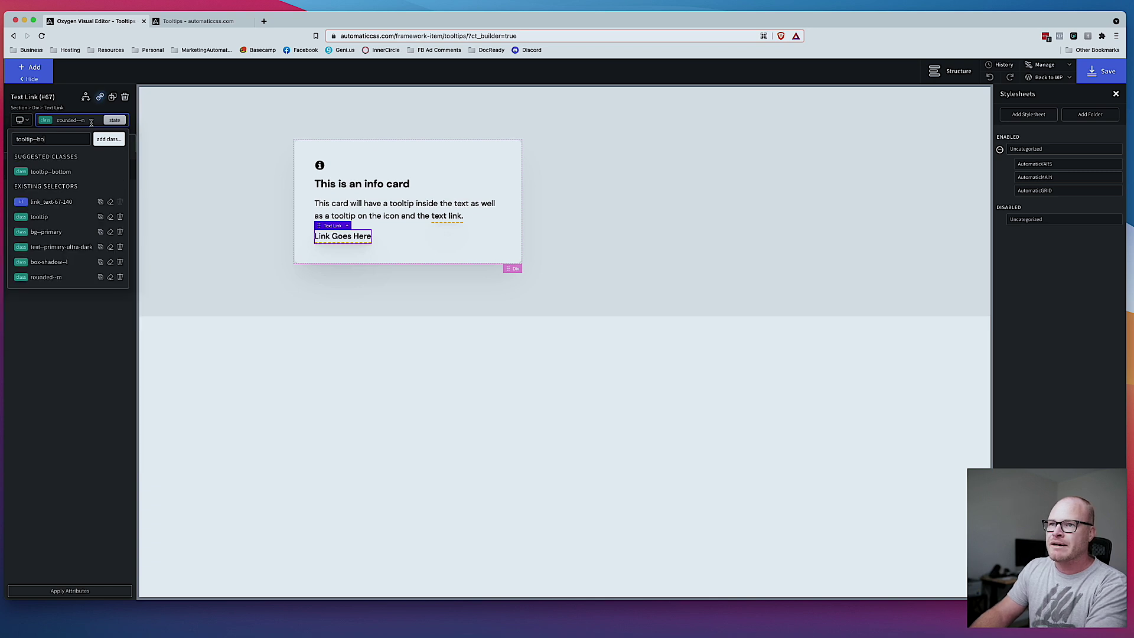
click(80, 172)
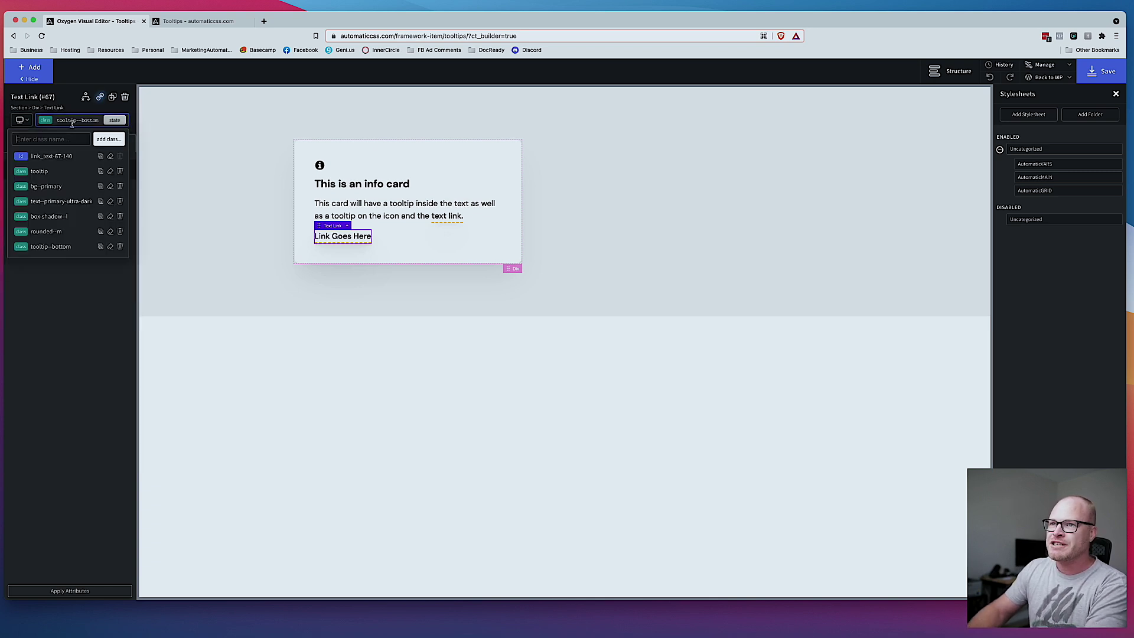
- Add the class "width--m" to the "Link Goes Here" text link, save the page and view it on the front end
text(width--)
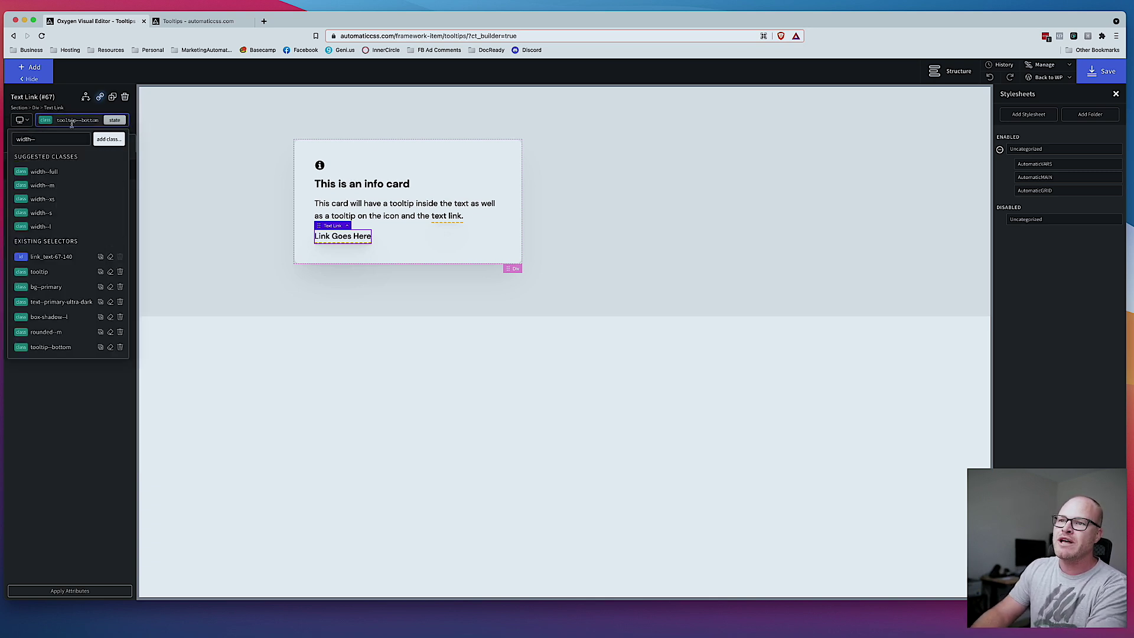
click(68, 186)
key(super+s)
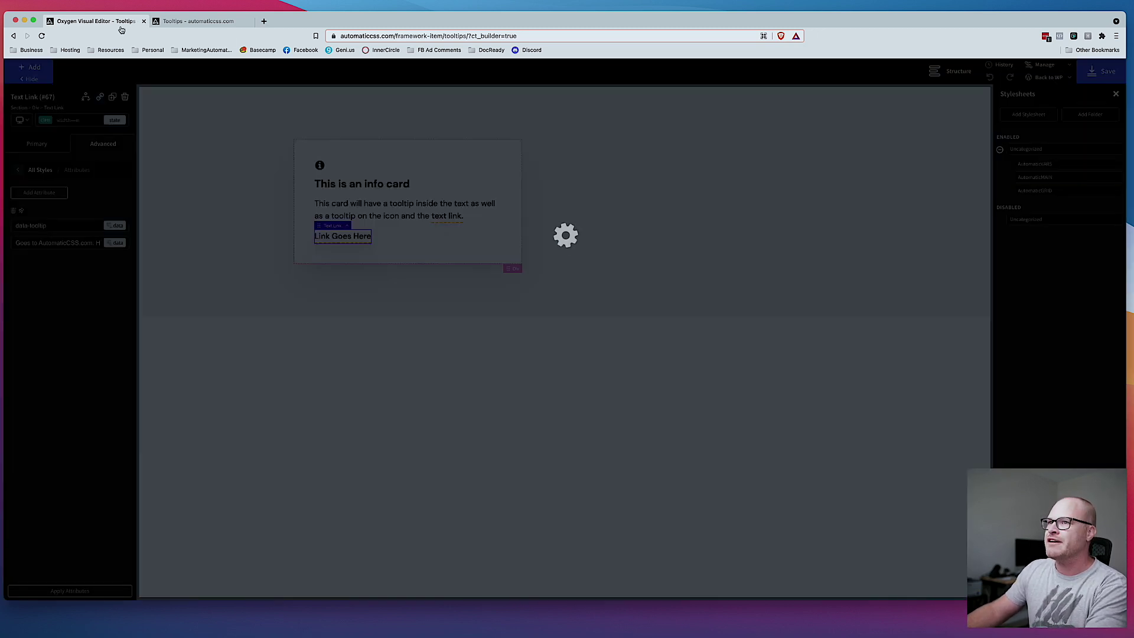
click(195, 23)
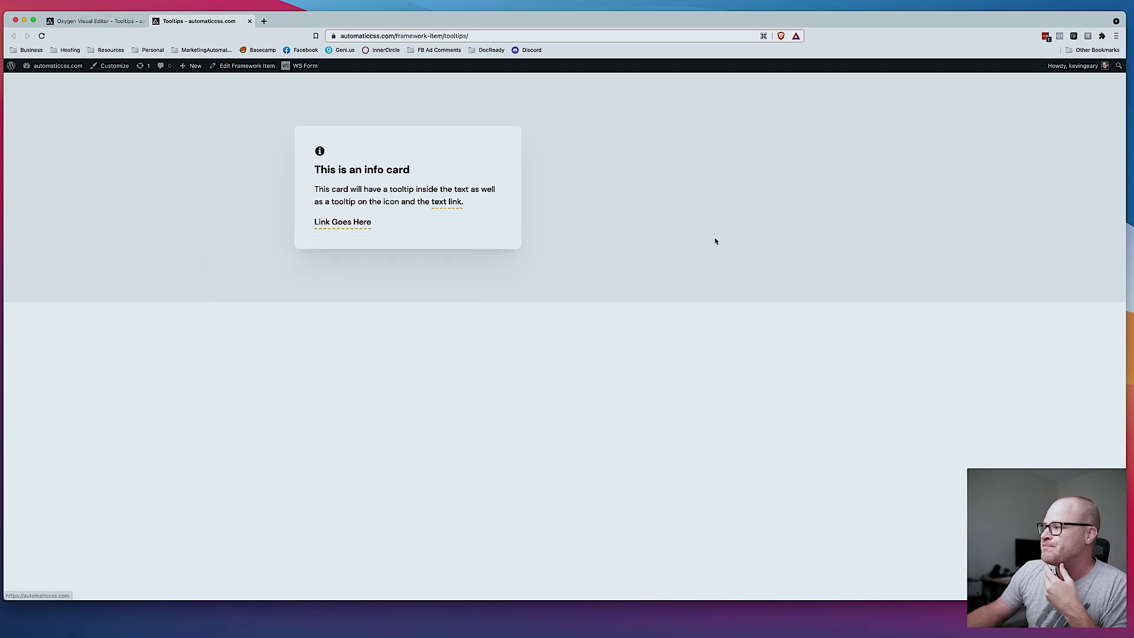
- Check the info card's icon, span and link tooltips with the browser window narrowed to mobile width, and recheck them with it widened to desktop size
drag(1125, 220, 237, 218)
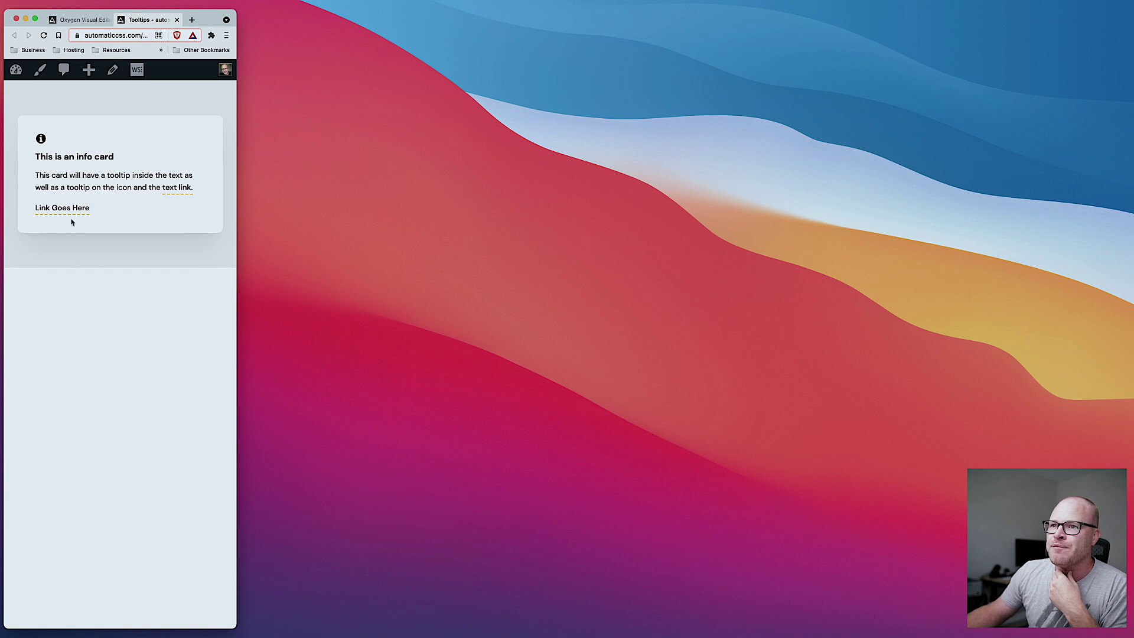
mouse_move(71, 214)
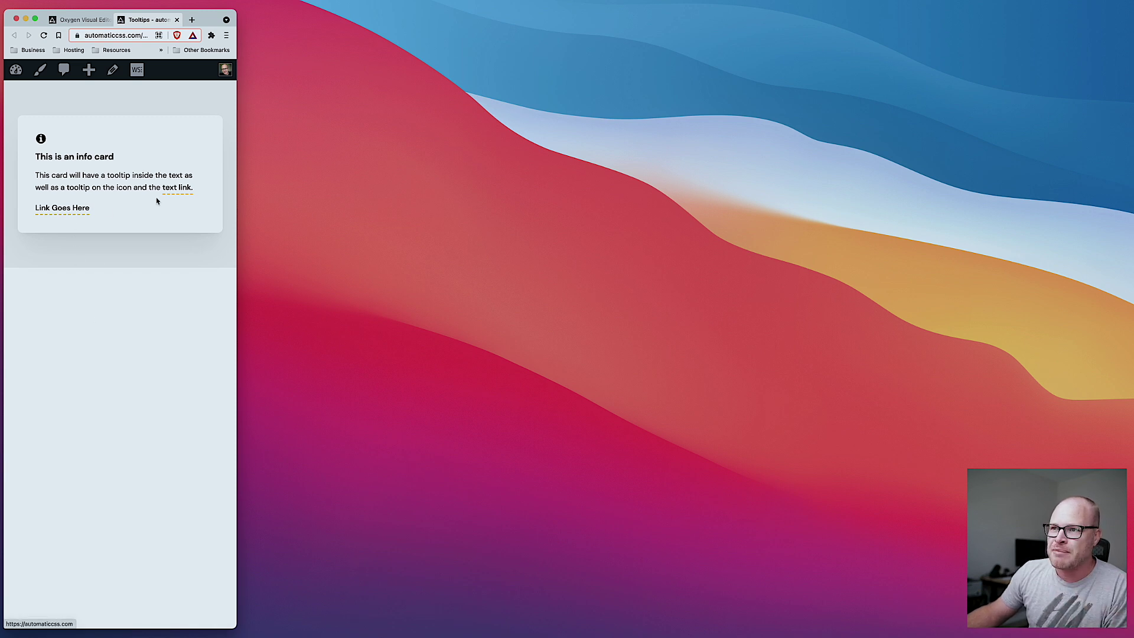
mouse_move(42, 144)
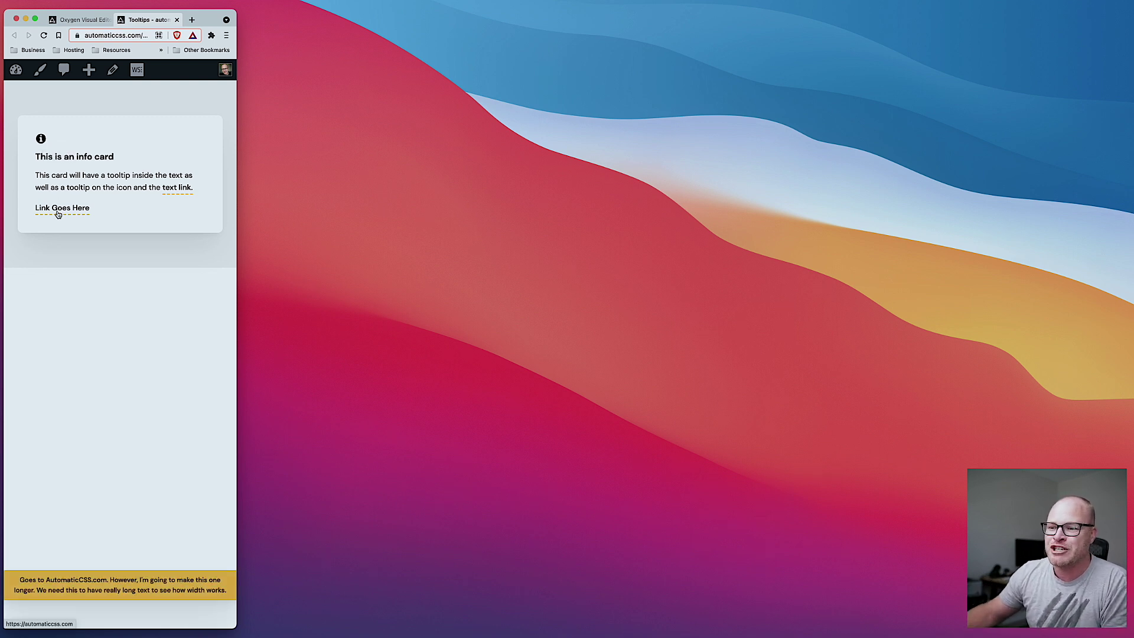
mouse_move(171, 191)
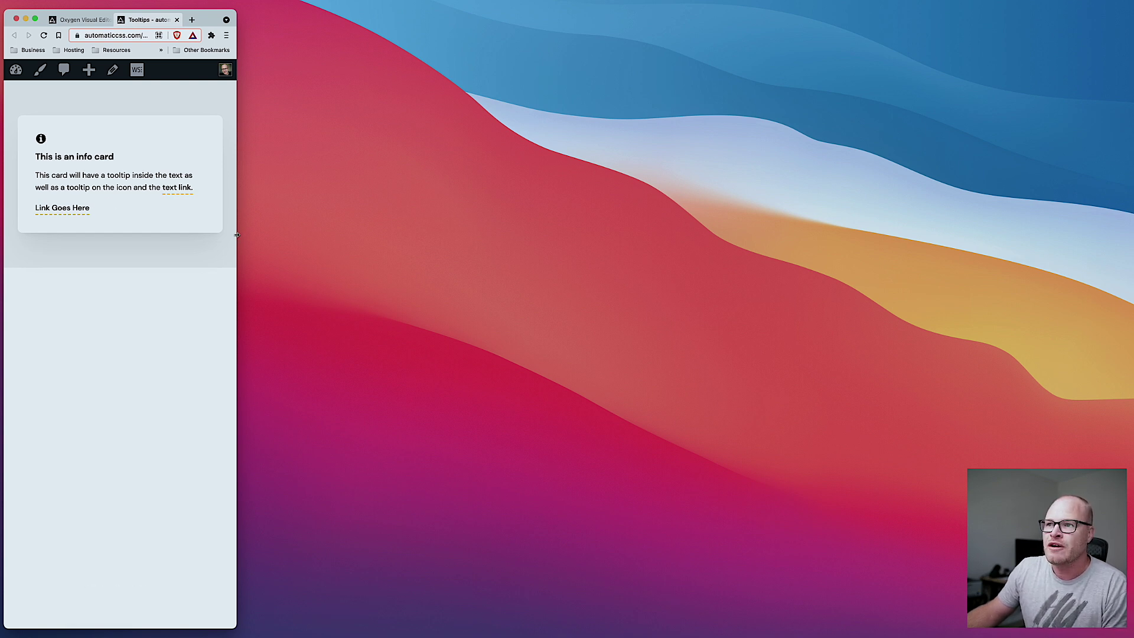
drag(237, 235, 1002, 272)
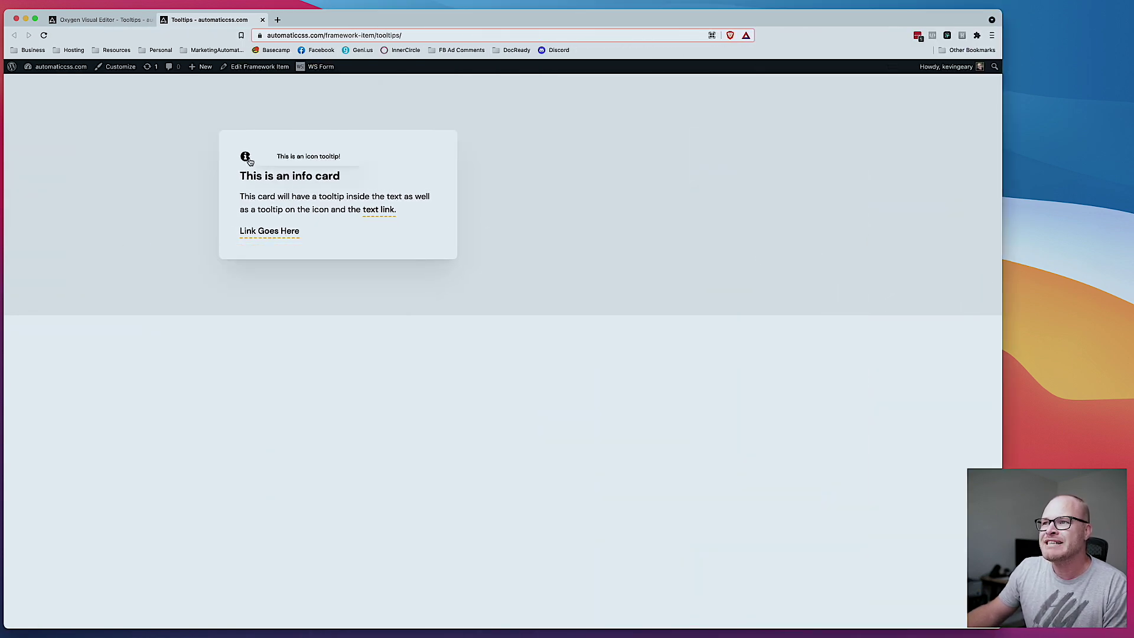
mouse_move(372, 213)
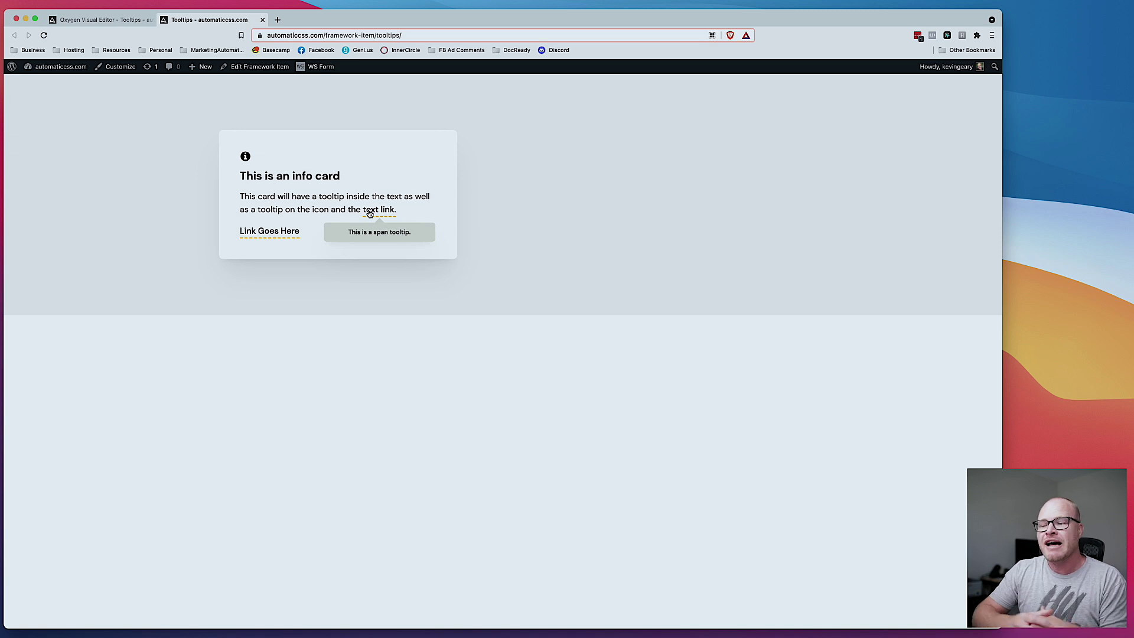